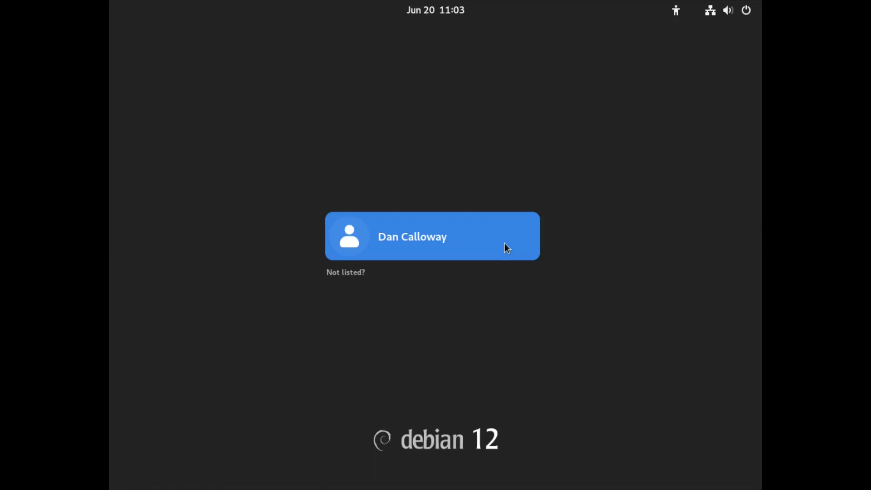
Step: Check the available desktop session types, log in to the listed account with its password, and show the empty desktop
{"action": "left_click", "coordinate": [488, 236]}
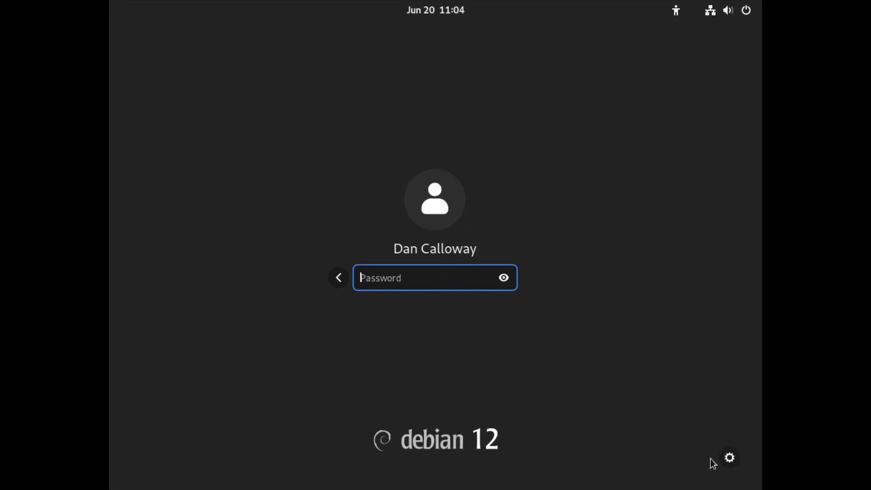
{"action": "left_click", "coordinate": [725, 459]}
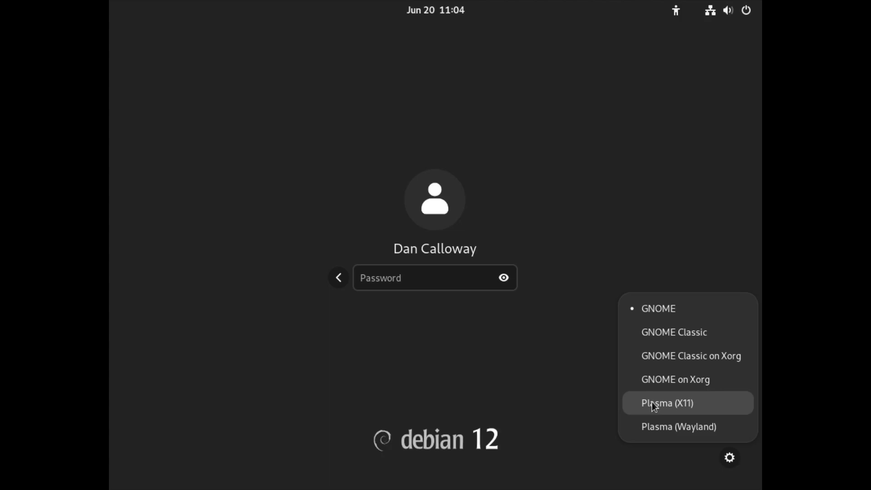
{"action": "left_click", "coordinate": [410, 279]}
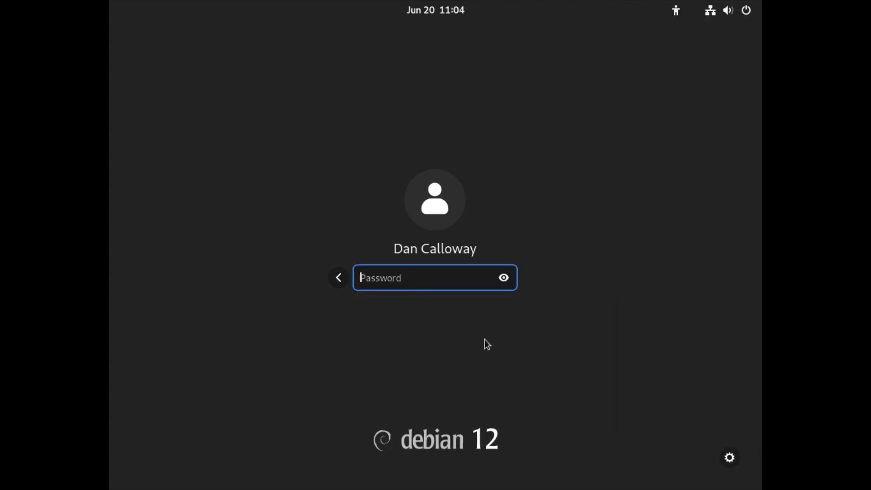
{"action": "type", "text": "•••••••••••••"}
{"action": "key", "text": "Return"}
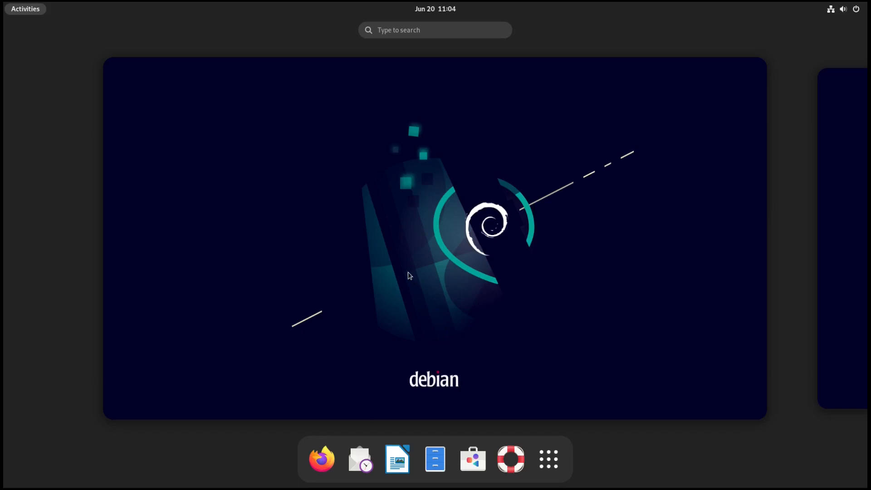
{"action": "left_click", "coordinate": [435, 218]}
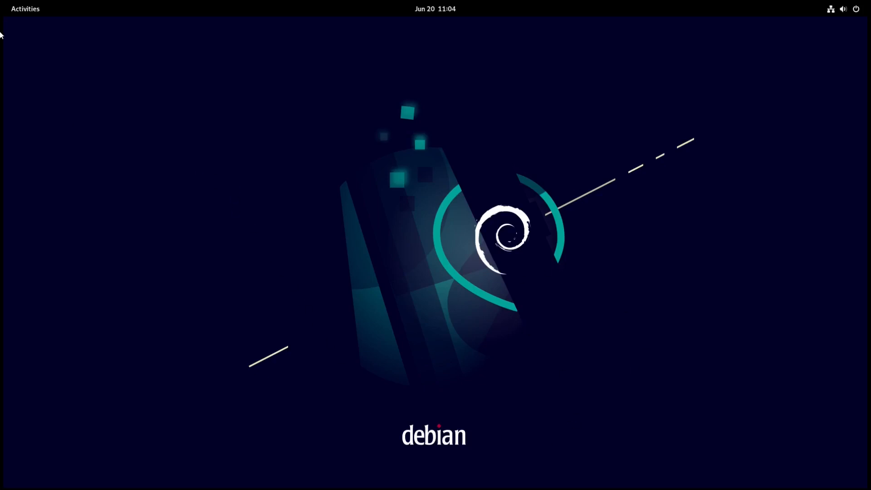
Step: Search the system for "app" and open the Appearance settings
{"action": "left_click", "coordinate": [25, 10]}
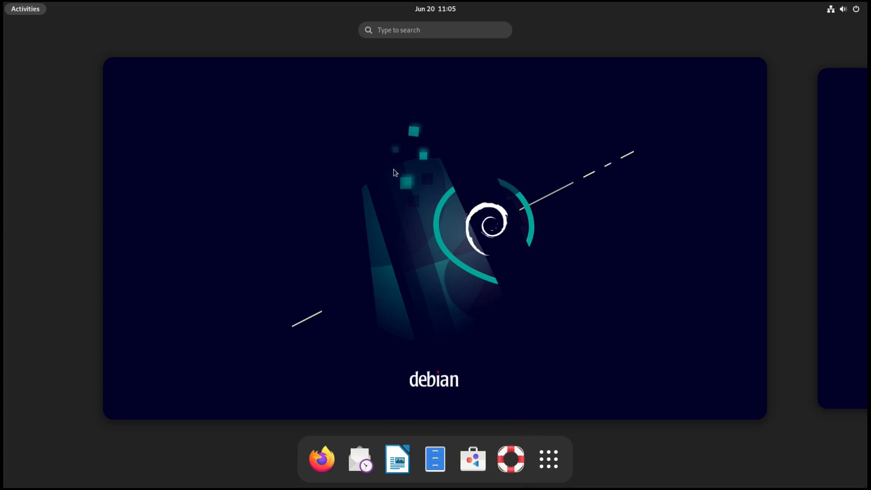
{"action": "left_click", "coordinate": [399, 31]}
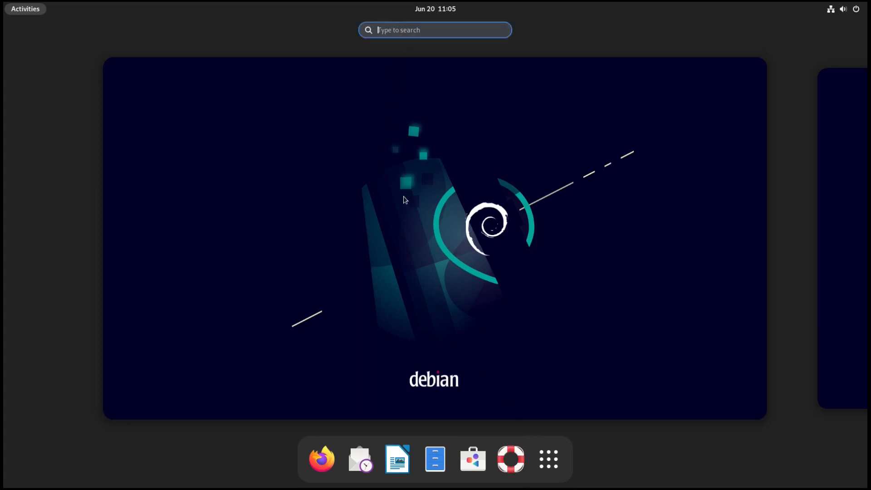
{"action": "type", "text": "a"}
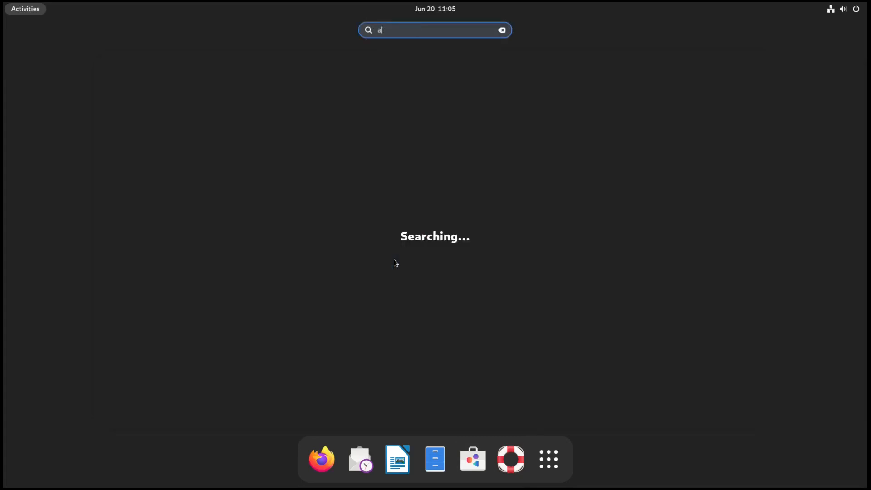
{"action": "type", "text": "ppl"}
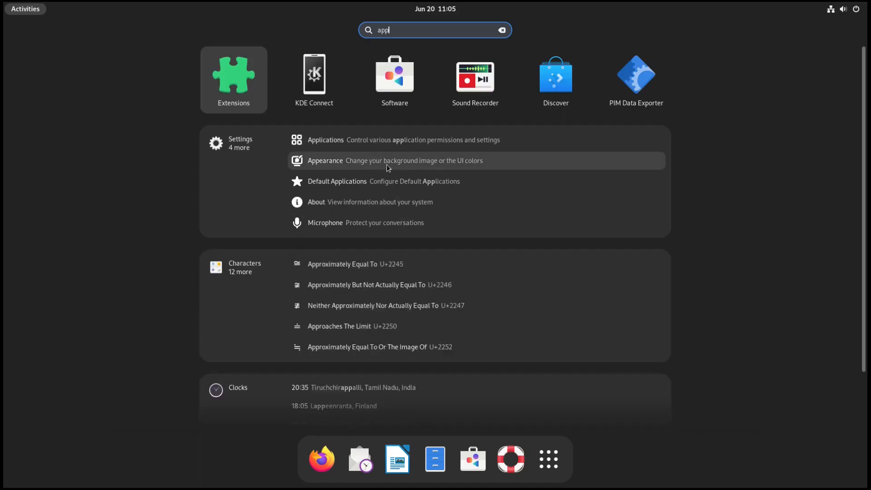
{"action": "left_click", "coordinate": [385, 160]}
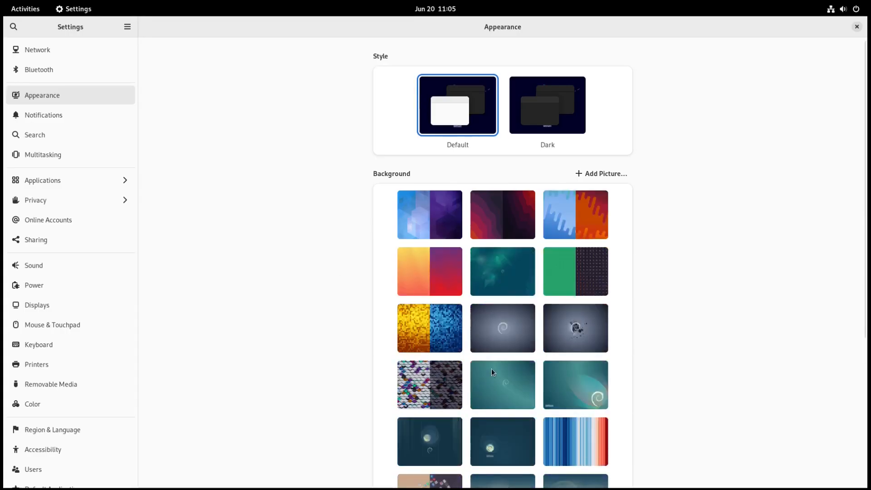
Step: Look through the available backgrounds, switch the desktop style to Dark, and close Settings
{"action": "scroll", "coordinate": [731, 418], "scroll_direction": "down", "scroll_amount": 5}
{"action": "scroll", "coordinate": [731, 417], "scroll_direction": "up", "scroll_amount": 5}
{"action": "left_click", "coordinate": [536, 119]}
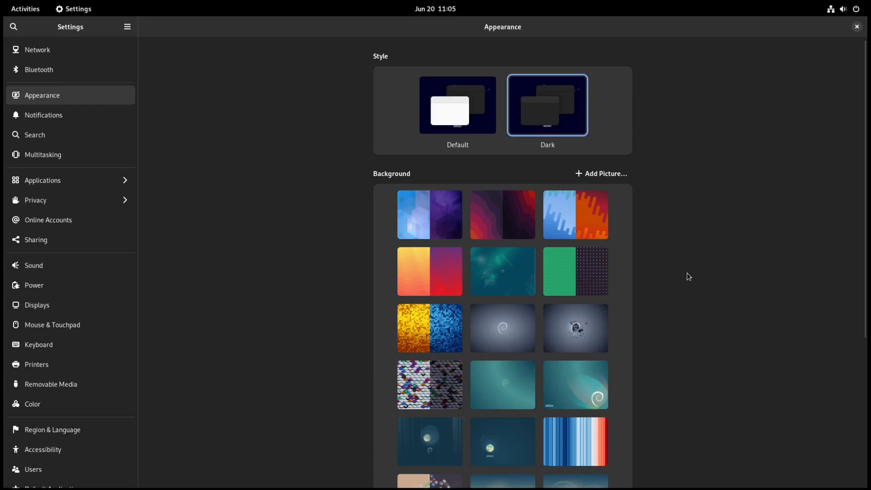
{"action": "left_click", "coordinate": [858, 28]}
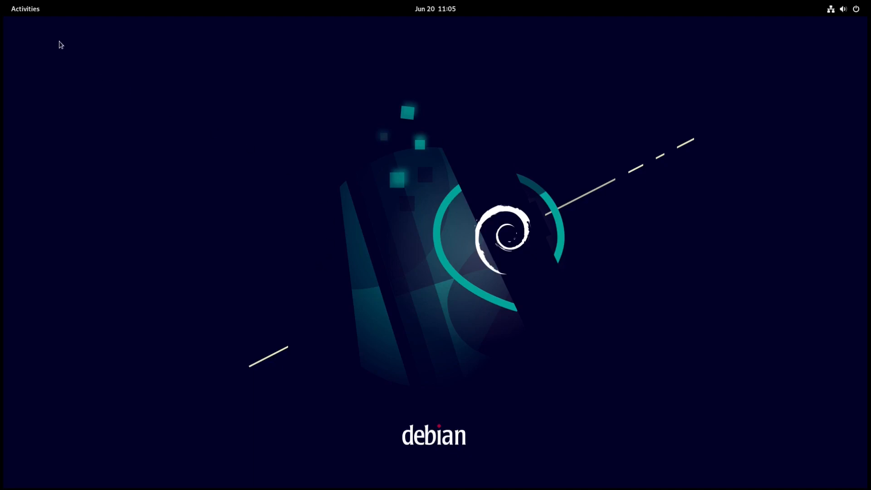
Step: Switch back and forth between the two workspaces in the activities overview, ending on the first one
{"action": "left_click", "coordinate": [29, 13]}
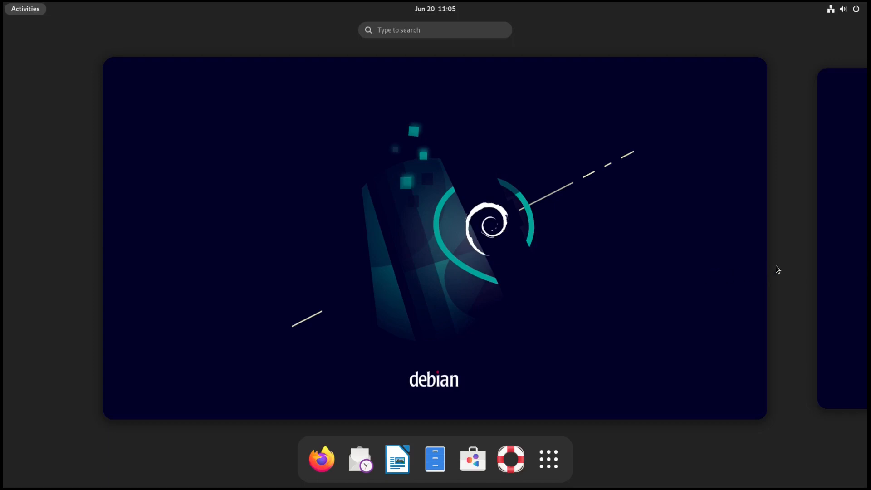
{"action": "left_click", "coordinate": [840, 266]}
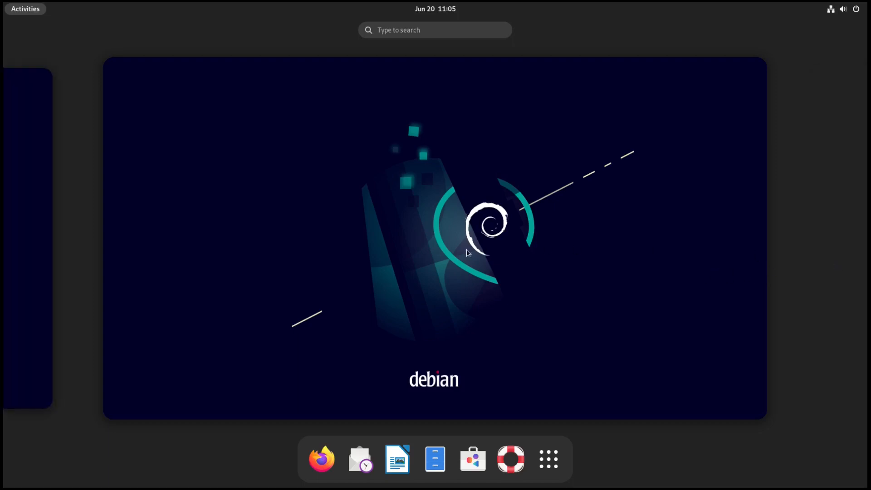
{"action": "left_click", "coordinate": [36, 214]}
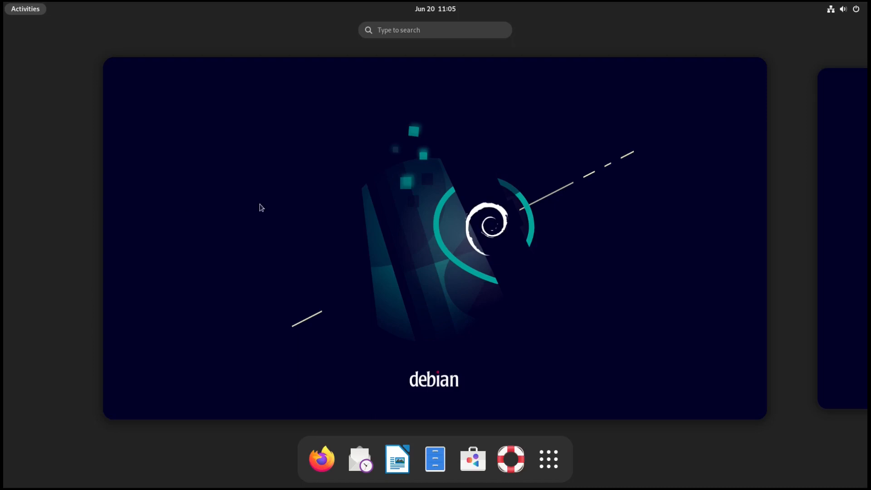
{"action": "left_click", "coordinate": [848, 260]}
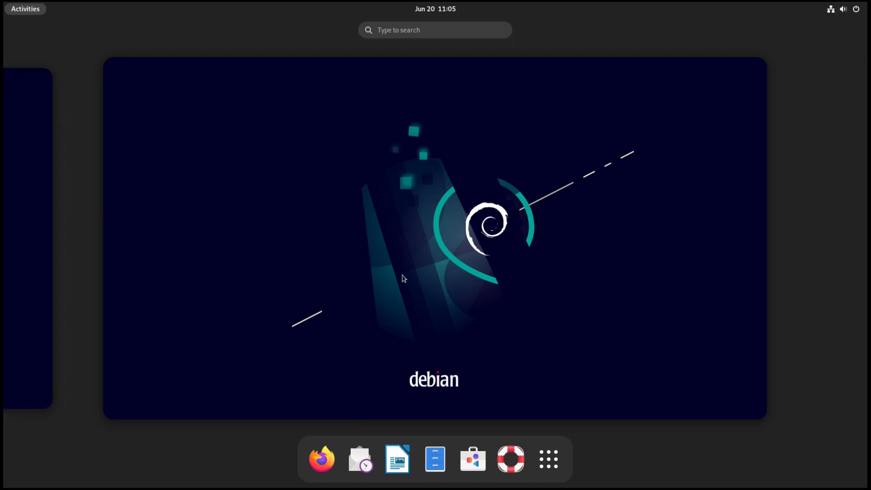
{"action": "left_click", "coordinate": [31, 242]}
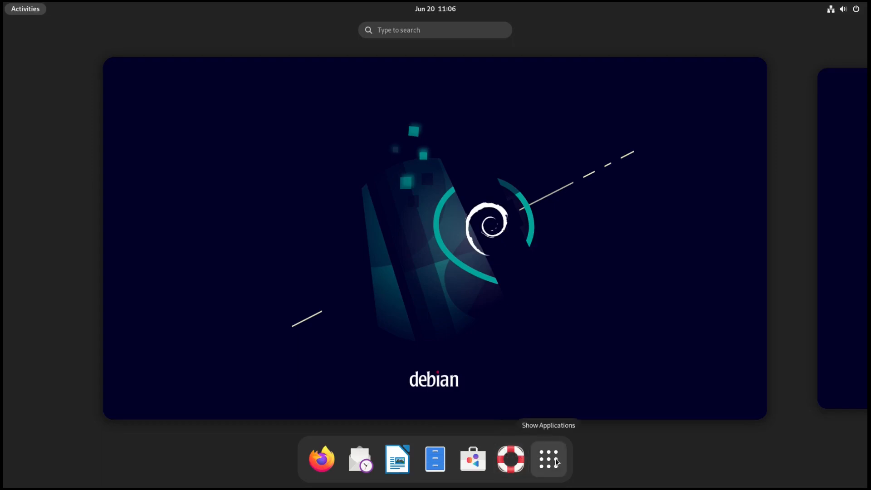
Step: Launch Firefox and load the debian.org website
{"action": "left_click", "coordinate": [321, 459]}
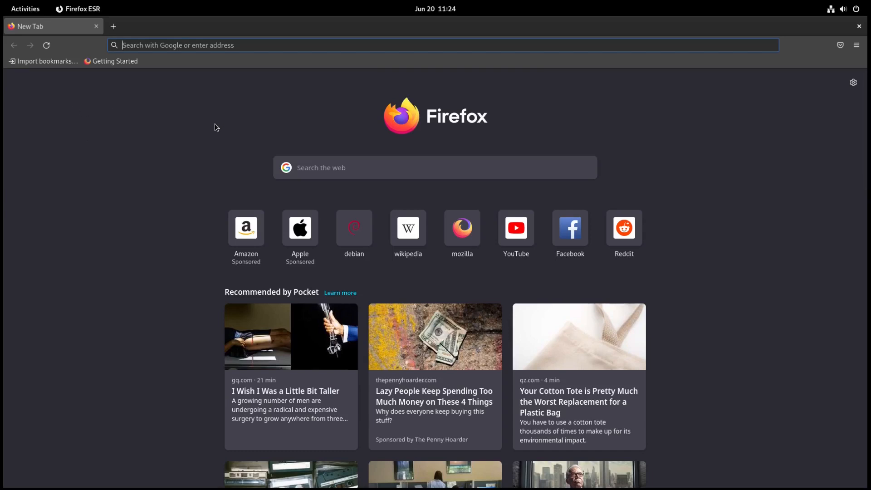
{"action": "type", "text": "debian.org"}
{"action": "key", "text": "Return"}
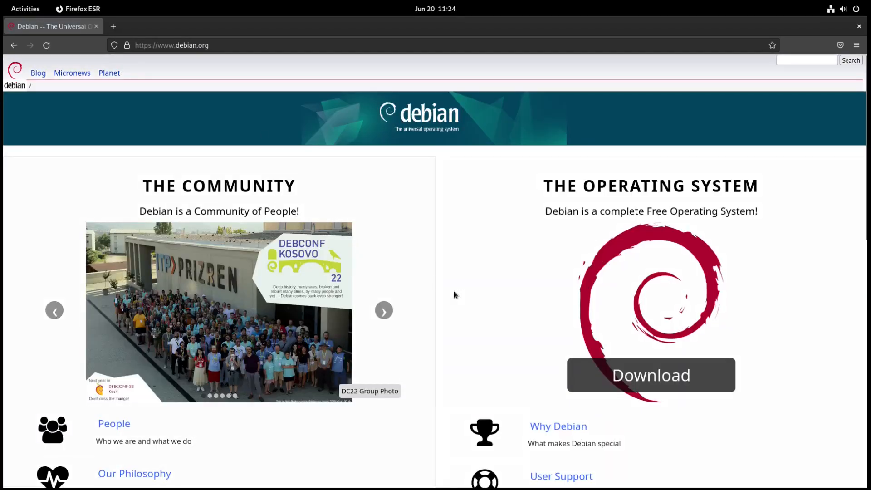
Step: View the version information in the About Firefox window and close it
{"action": "left_click", "coordinate": [857, 45]}
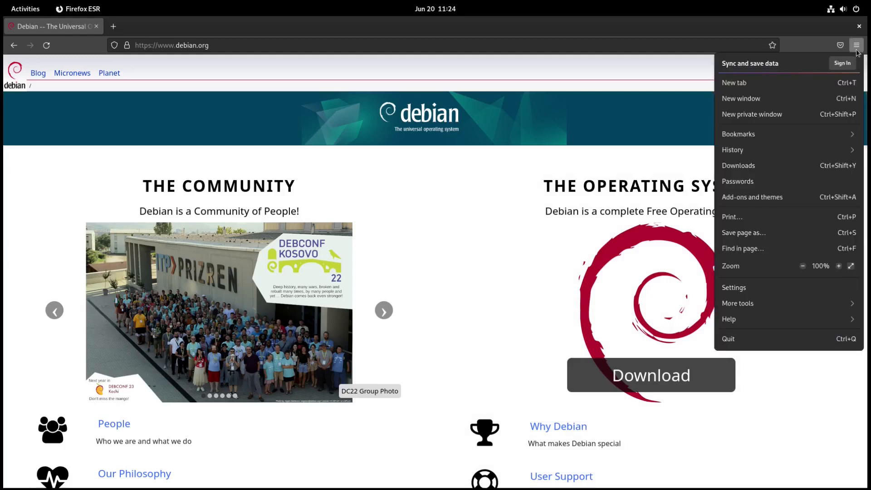
{"action": "left_click", "coordinate": [729, 320]}
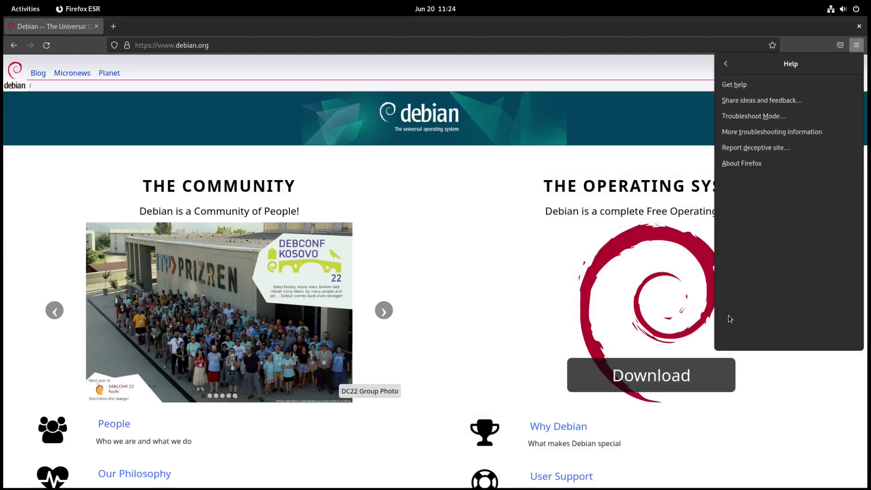
{"action": "left_click", "coordinate": [749, 164]}
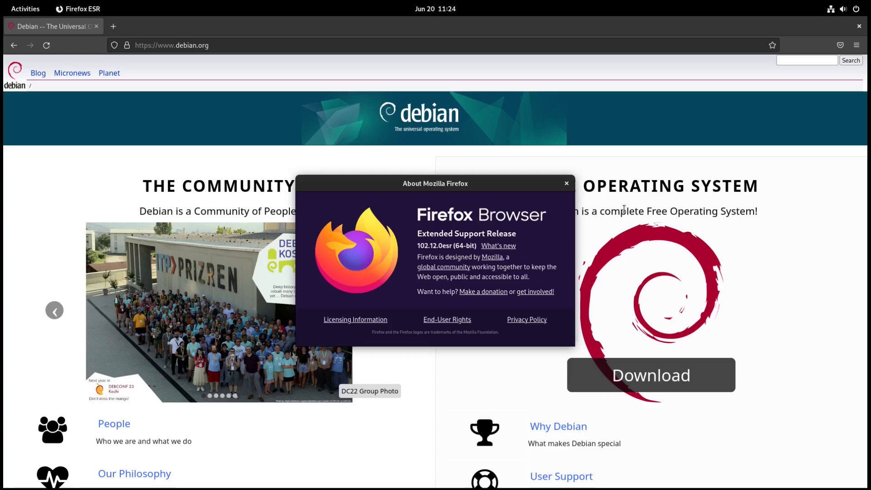
{"action": "left_click", "coordinate": [567, 184]}
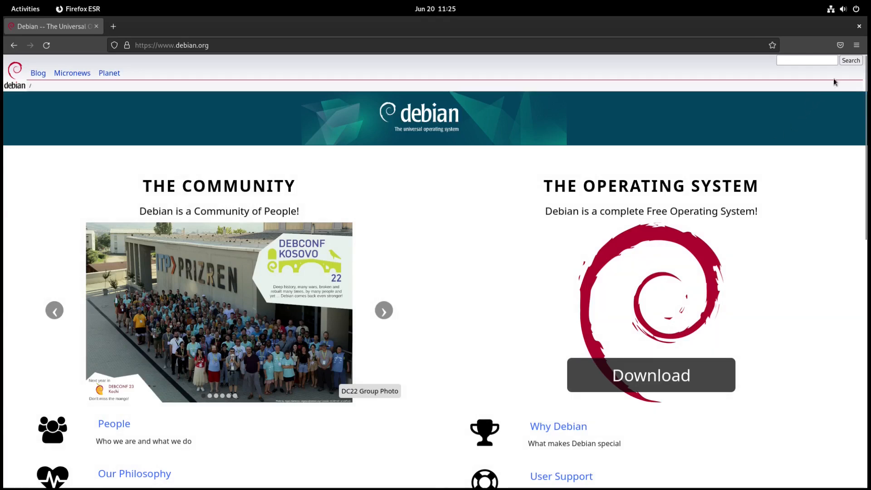
Step: Launch LibreOffice Writer, view the version information in About LibreOffice, and close that dialog
{"action": "left_click", "coordinate": [36, 10]}
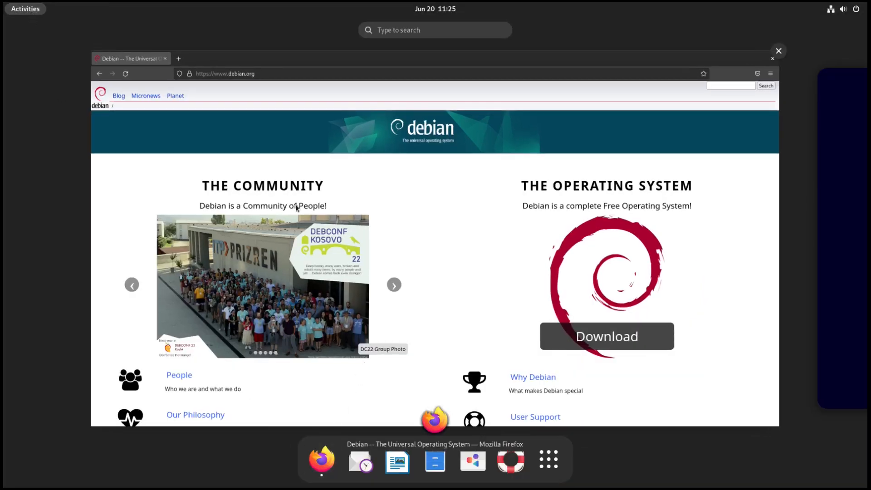
{"action": "left_click", "coordinate": [397, 461]}
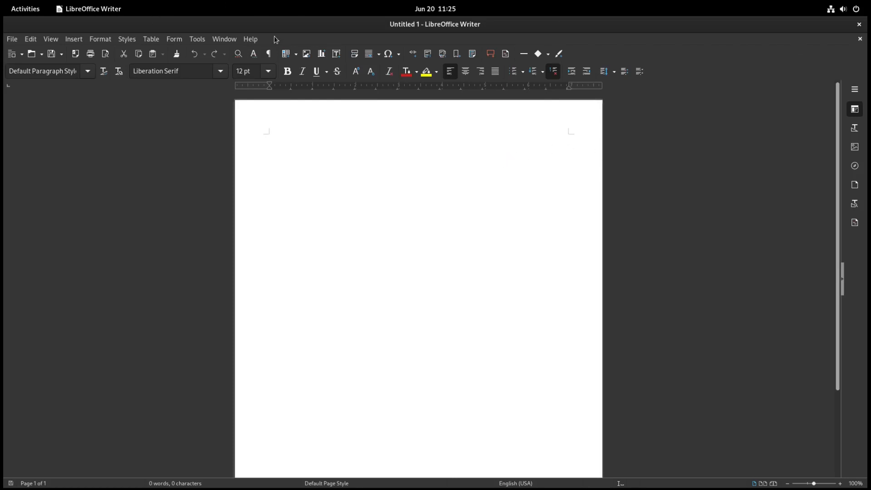
{"action": "left_click", "coordinate": [257, 40]}
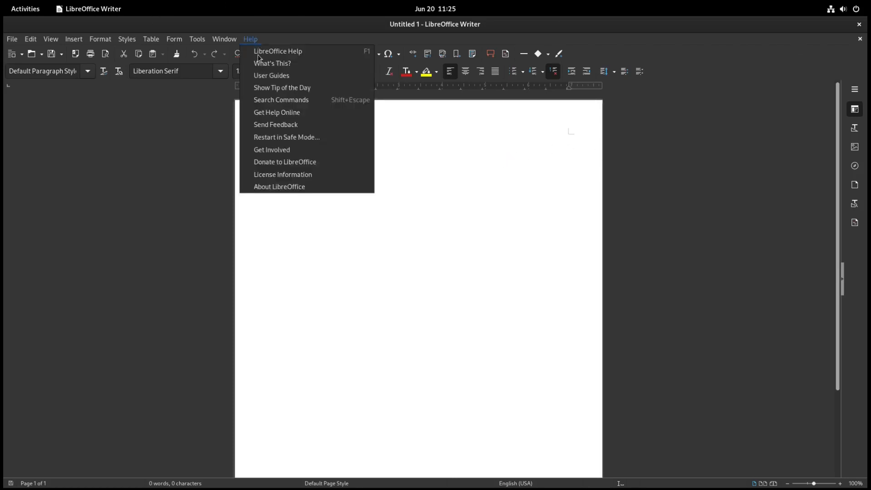
{"action": "left_click", "coordinate": [263, 186]}
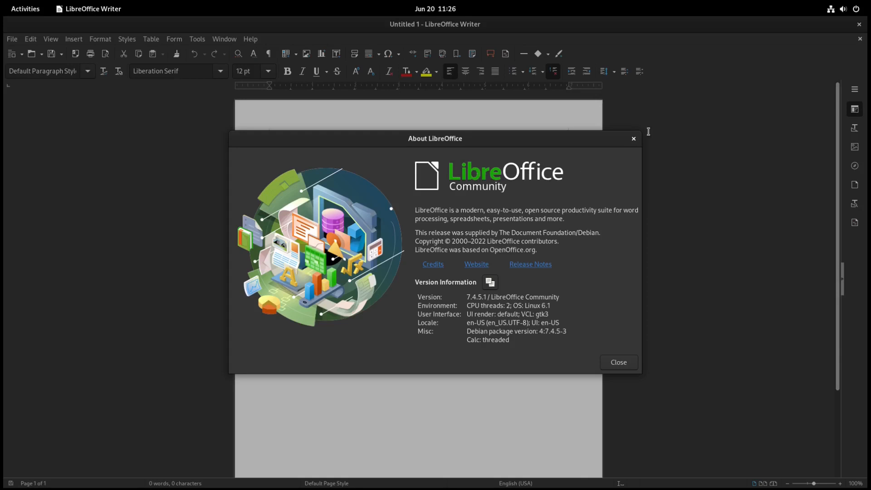
{"action": "left_click", "coordinate": [634, 139]}
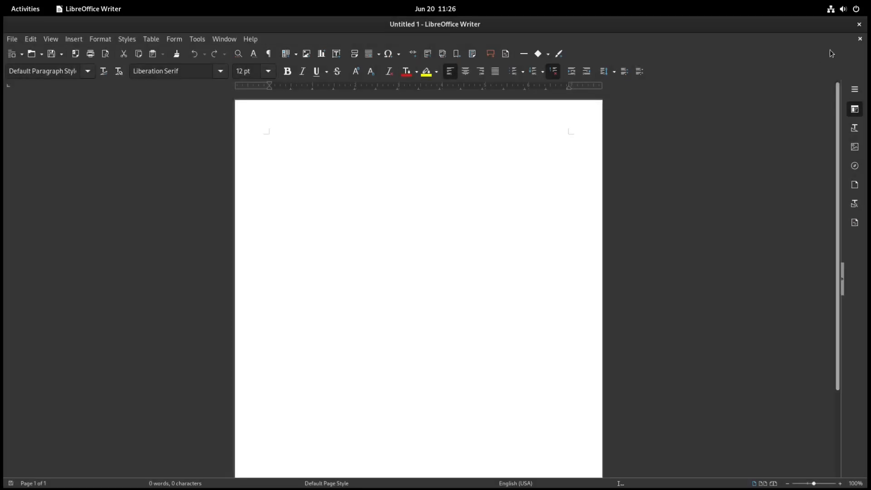
Step: Close the LibreOffice Writer and Firefox windows to return to the empty desktop
{"action": "left_click", "coordinate": [859, 24]}
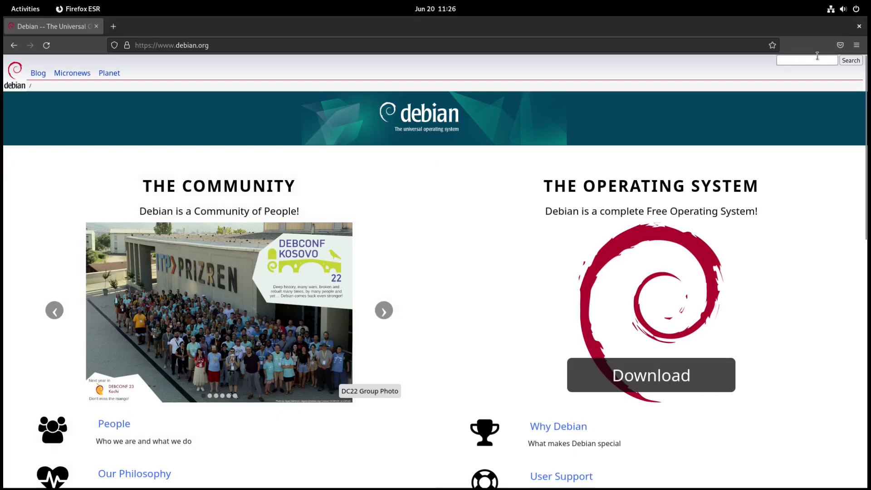
{"action": "left_click", "coordinate": [859, 27]}
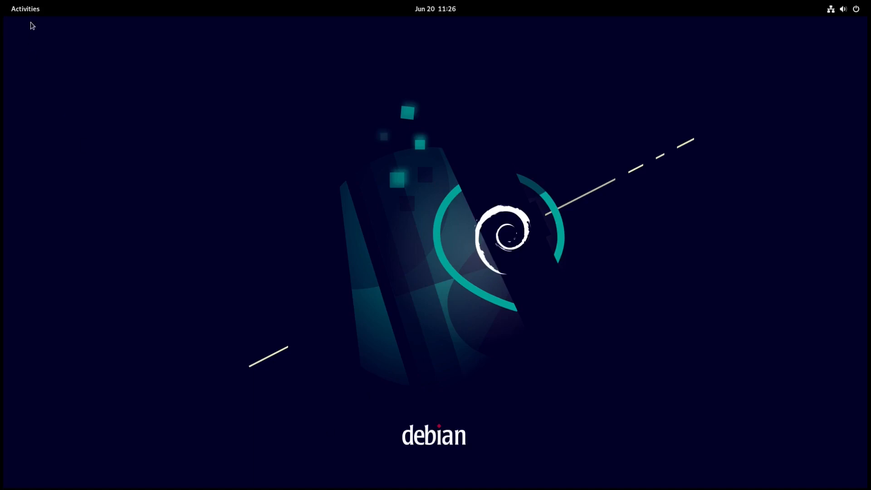
Step: Launch the Files file manager and move its window to about the middle of the desktop
{"action": "left_click", "coordinate": [33, 7]}
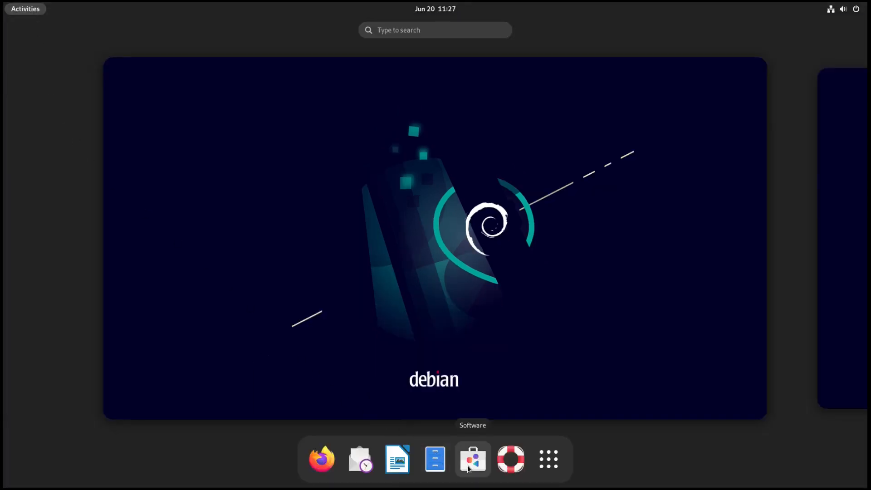
{"action": "left_click", "coordinate": [437, 458]}
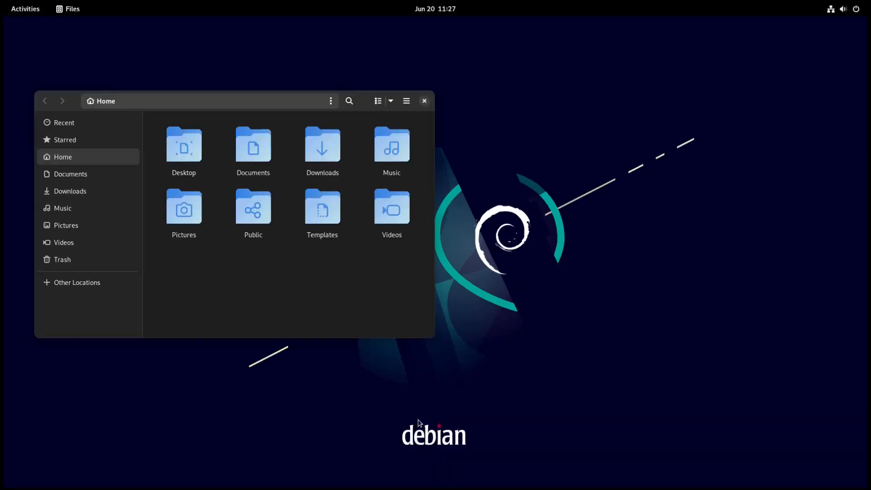
{"action": "left_click_drag", "start_coordinate": [238, 98], "coordinate": [492, 158]}
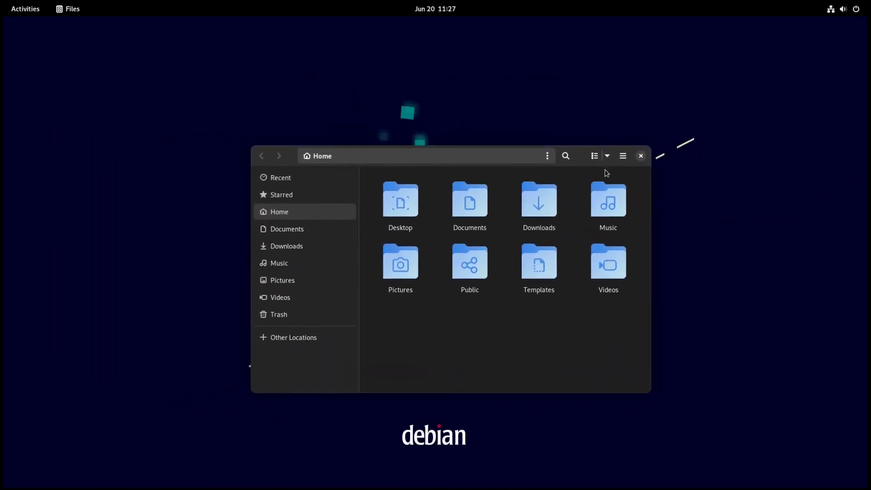
Step: Open the help documentation for the Files file manager
{"action": "left_click", "coordinate": [622, 156]}
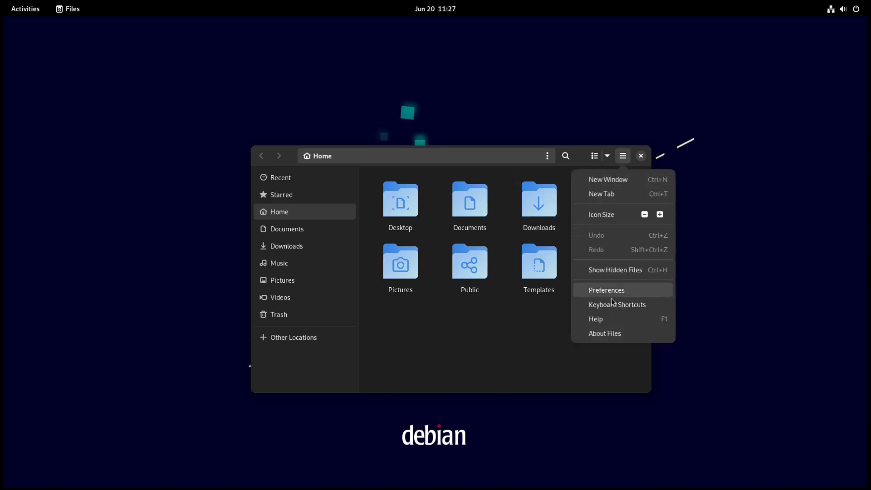
{"action": "left_click", "coordinate": [600, 319]}
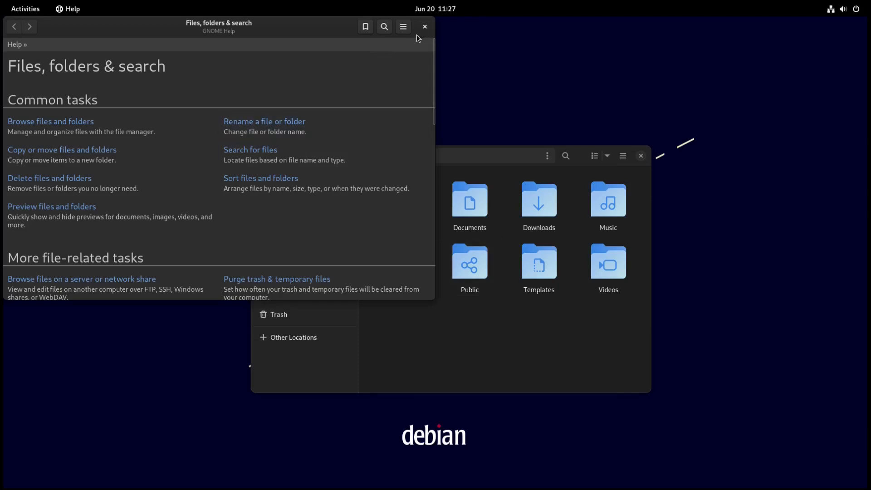
Step: Close the Help window, view the version information in About Files, and close that dialog
{"action": "left_click", "coordinate": [426, 27]}
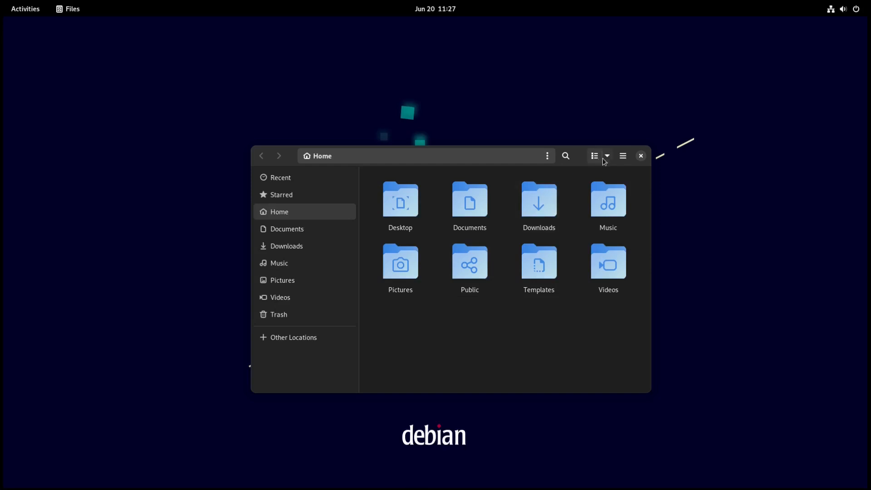
{"action": "left_click", "coordinate": [622, 155]}
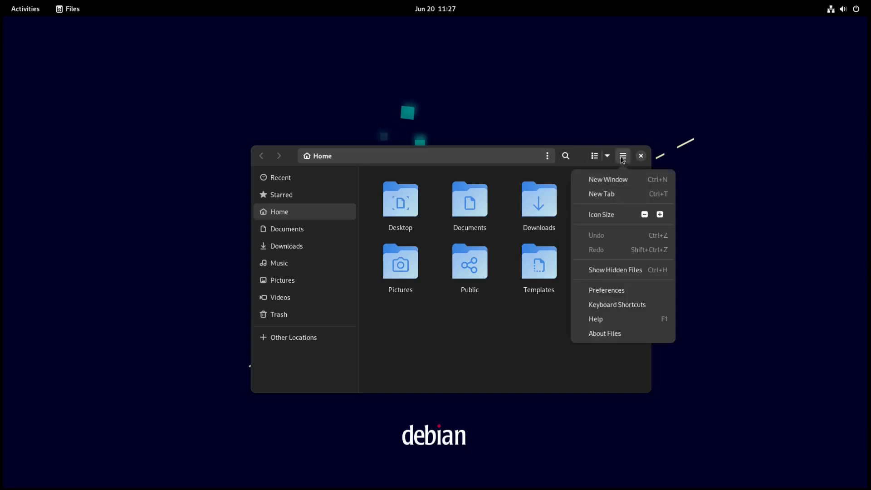
{"action": "left_click", "coordinate": [611, 336]}
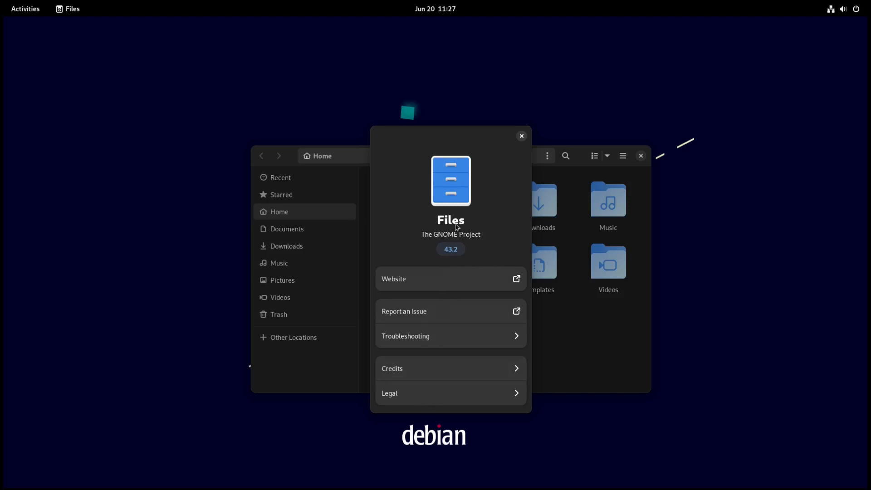
{"action": "left_click", "coordinate": [522, 136]}
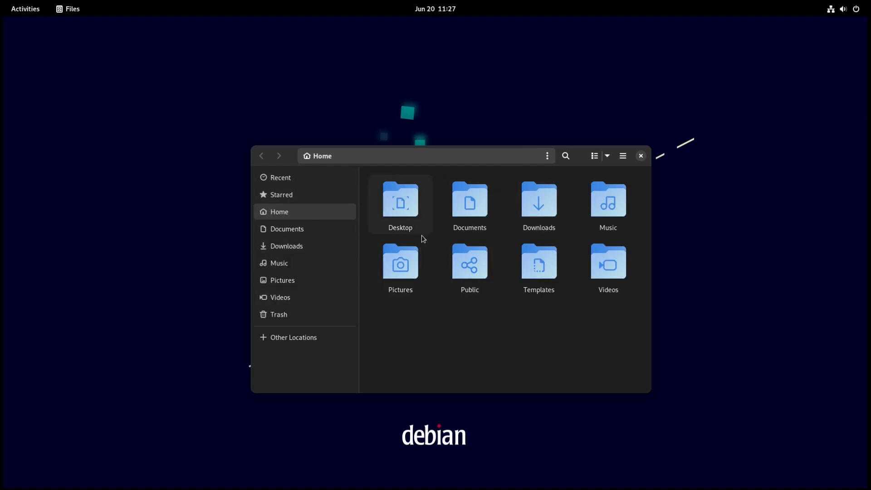
Step: Look through the Downloads, Music, Pictures and Videos folders in the file manager and return to Home
{"action": "left_click", "coordinate": [278, 248]}
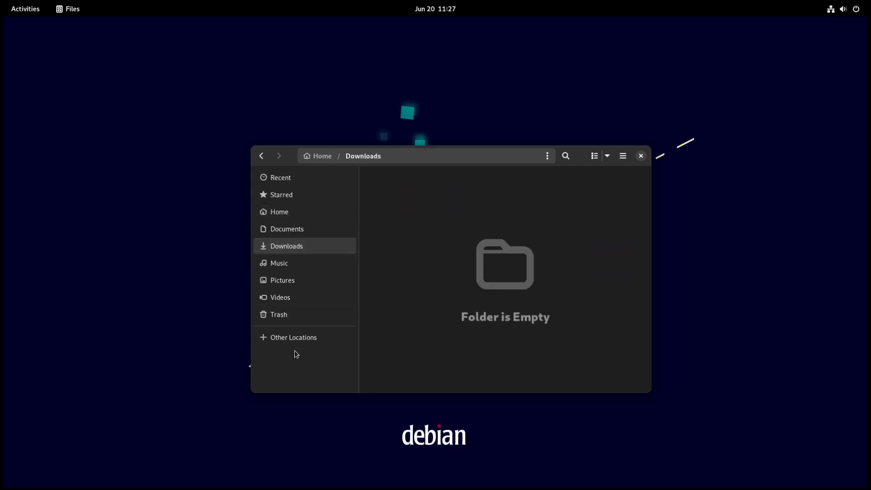
{"action": "left_click", "coordinate": [281, 264]}
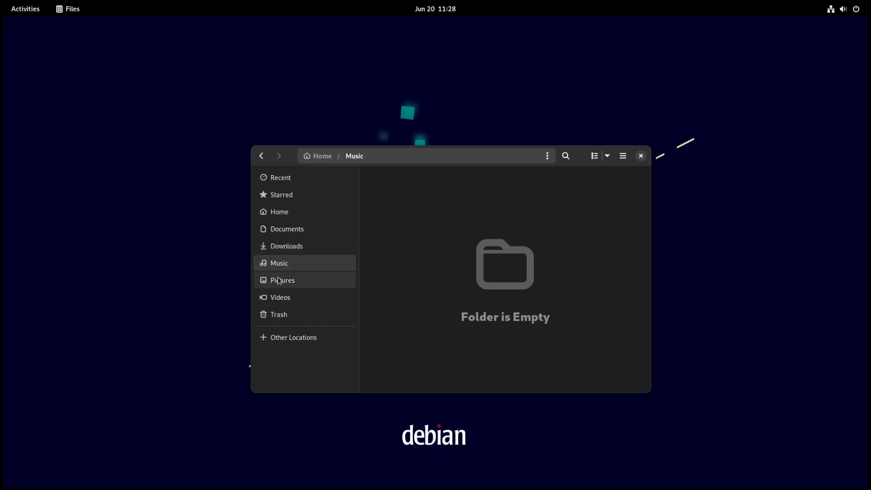
{"action": "left_click", "coordinate": [280, 281]}
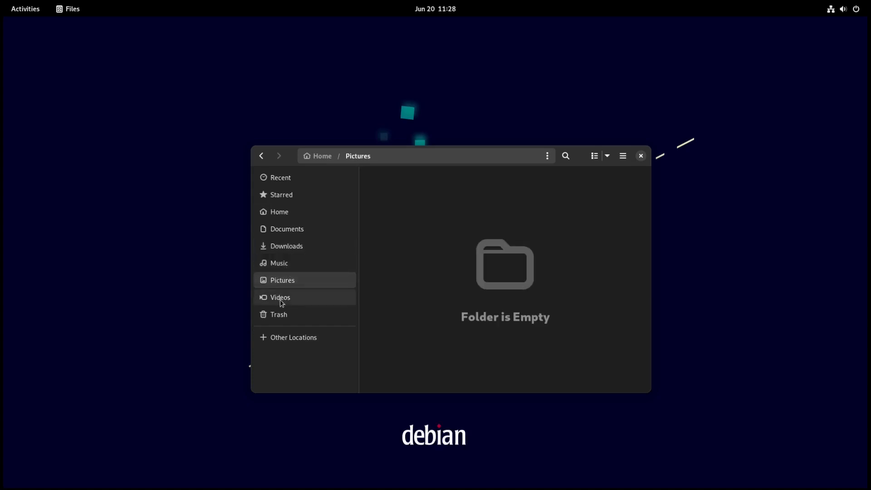
{"action": "left_click", "coordinate": [279, 299]}
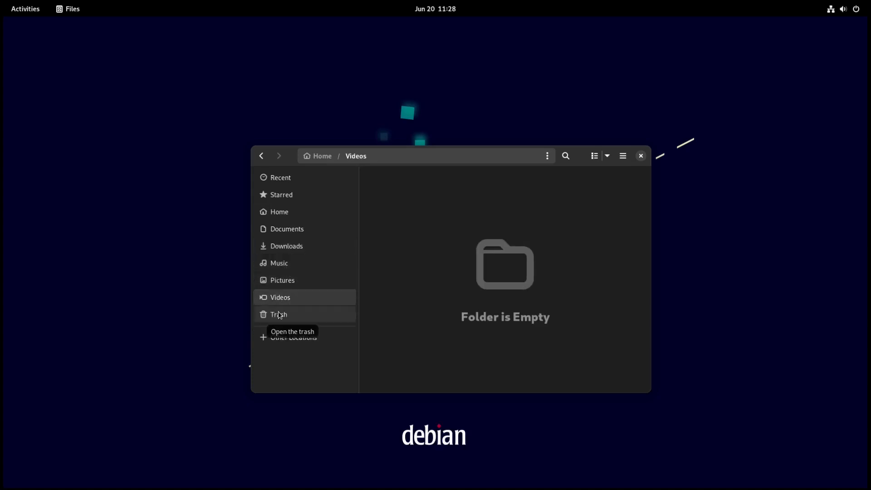
{"action": "left_click", "coordinate": [275, 212]}
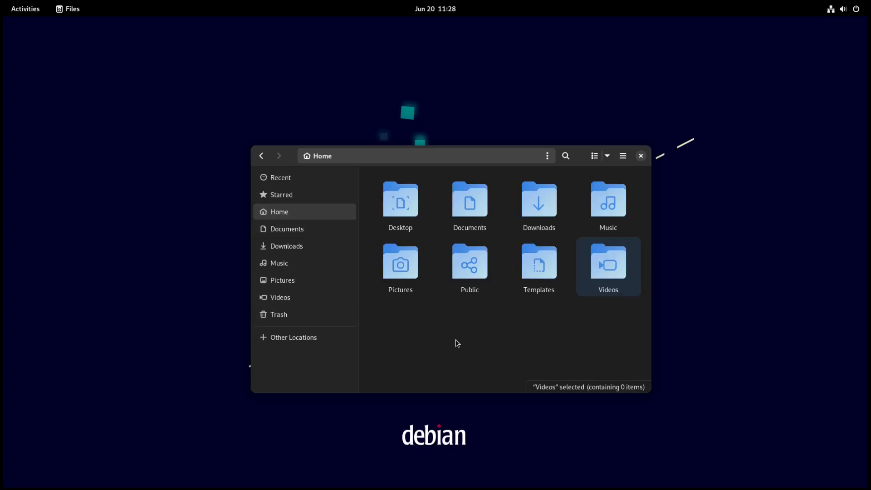
Step: View the drives and networks under Other Locations, return to Home, and close the file manager
{"action": "left_click", "coordinate": [290, 337]}
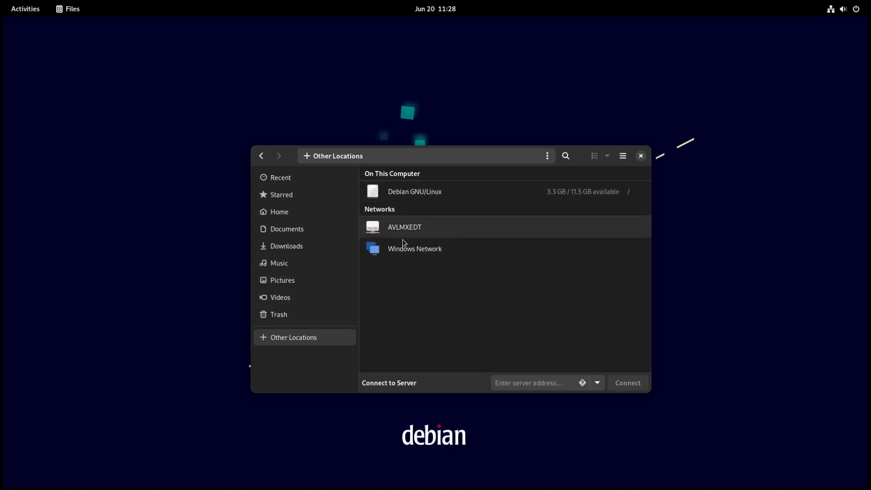
{"action": "left_click", "coordinate": [291, 212]}
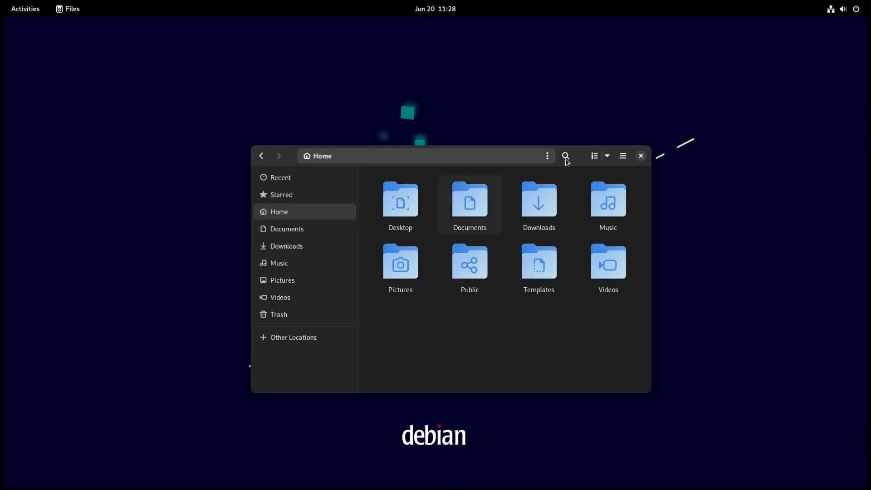
{"action": "left_click", "coordinate": [640, 157]}
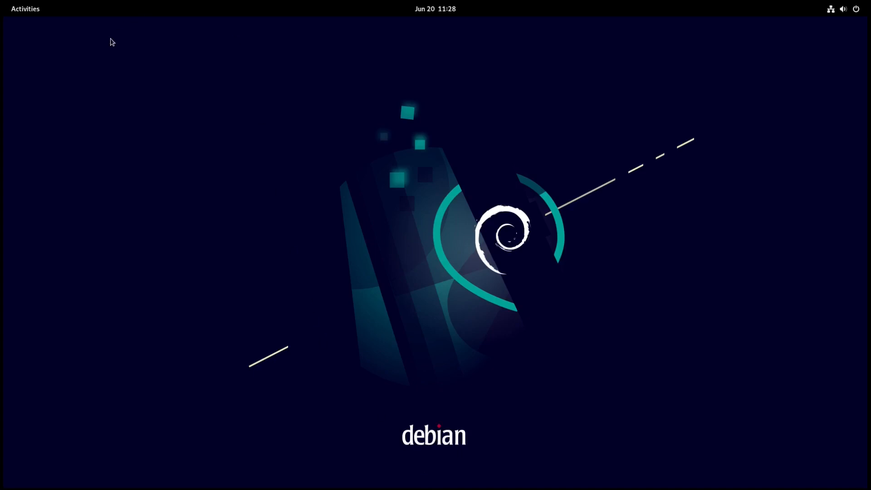
Step: Launch the Software app, check its available updates, and return to the Explore page
{"action": "left_click", "coordinate": [32, 7]}
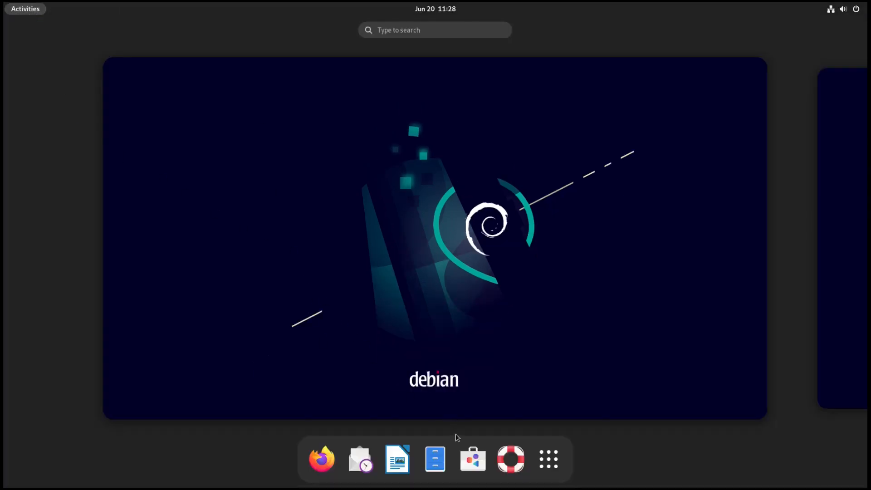
{"action": "left_click", "coordinate": [469, 461]}
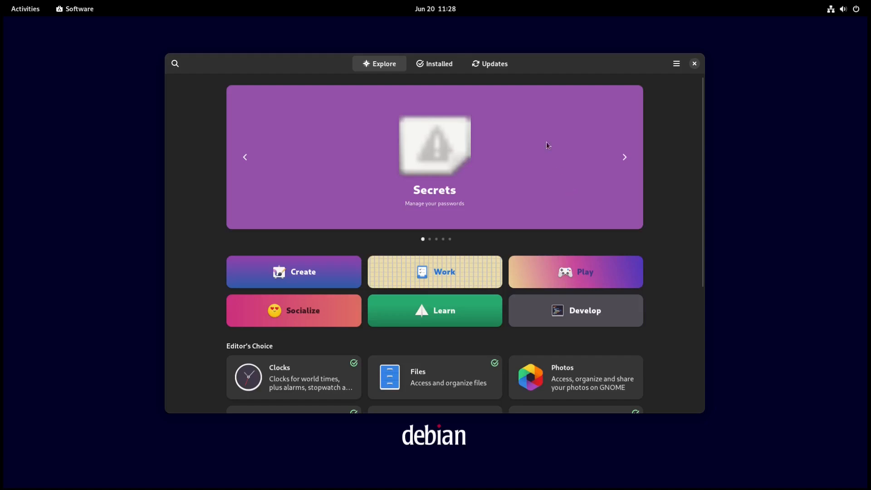
{"action": "left_click", "coordinate": [491, 64]}
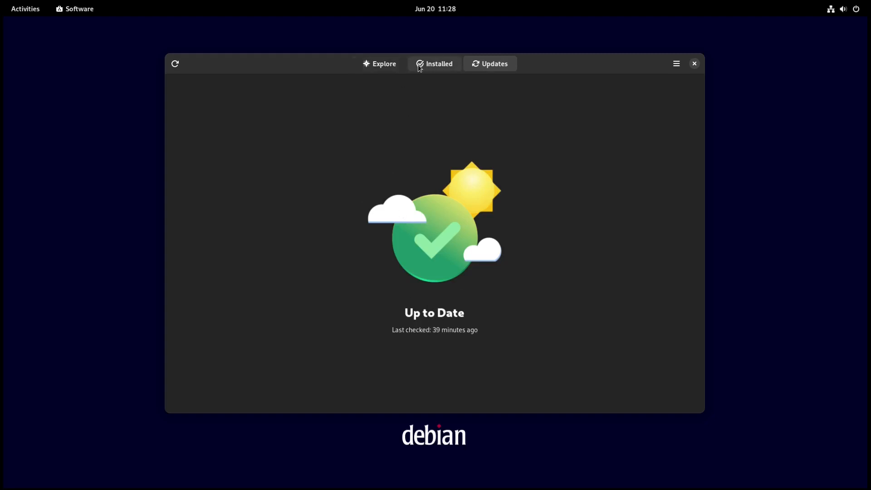
{"action": "left_click", "coordinate": [389, 69]}
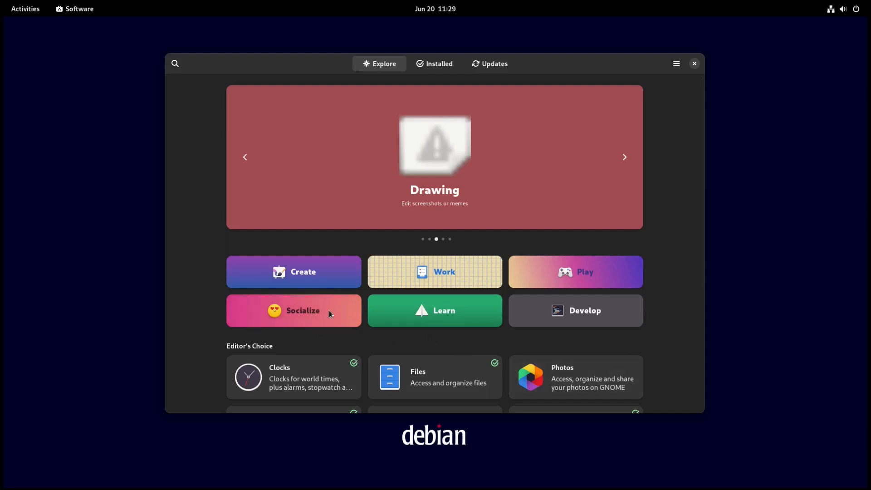
Step: Browse the applications offered in the Work category of Software and return to the Explore page
{"action": "left_click", "coordinate": [458, 282]}
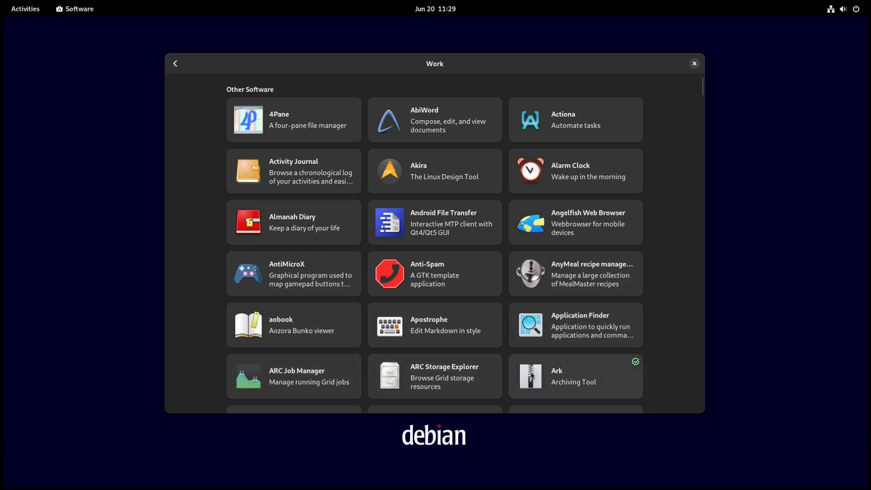
{"action": "scroll", "coordinate": [454, 317], "scroll_direction": "down", "scroll_amount": 3}
{"action": "scroll", "coordinate": [453, 315], "scroll_direction": "down", "scroll_amount": 4}
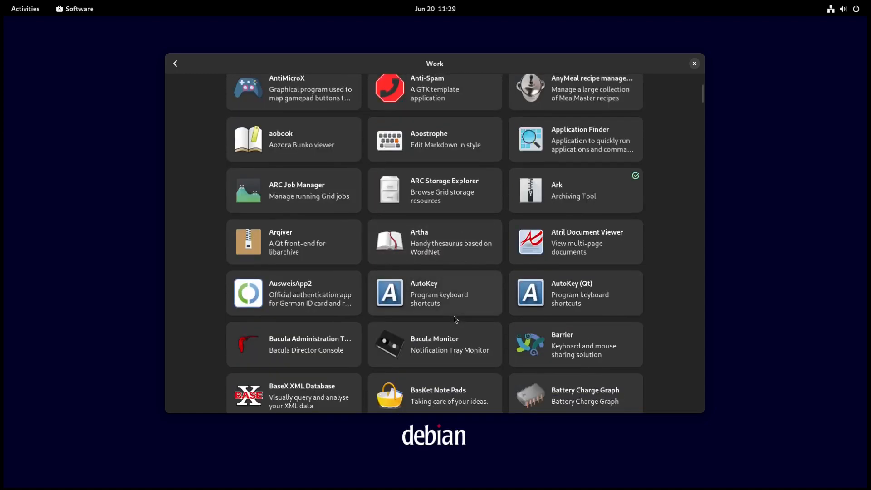
{"action": "scroll", "coordinate": [454, 316], "scroll_direction": "down", "scroll_amount": 3}
{"action": "scroll", "coordinate": [454, 317], "scroll_direction": "down", "scroll_amount": 10}
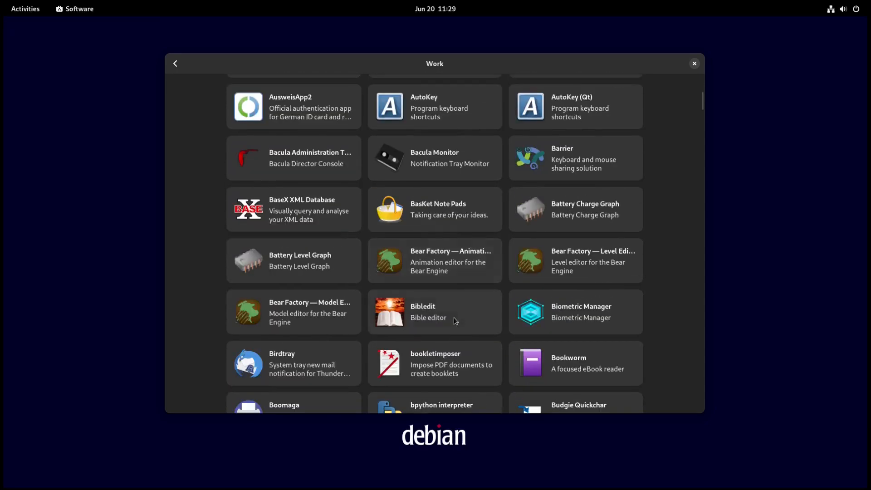
{"action": "scroll", "coordinate": [454, 317], "scroll_direction": "down", "scroll_amount": 8}
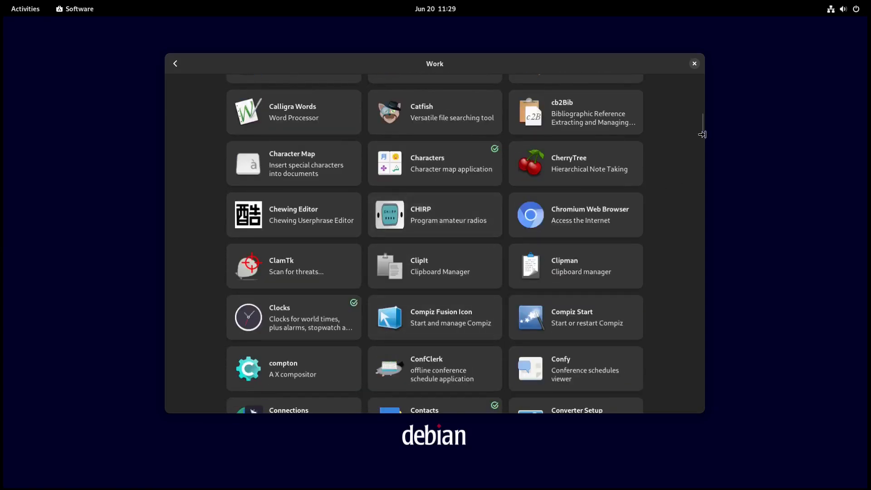
{"action": "left_click_drag", "start_coordinate": [702, 129], "coordinate": [688, 69]}
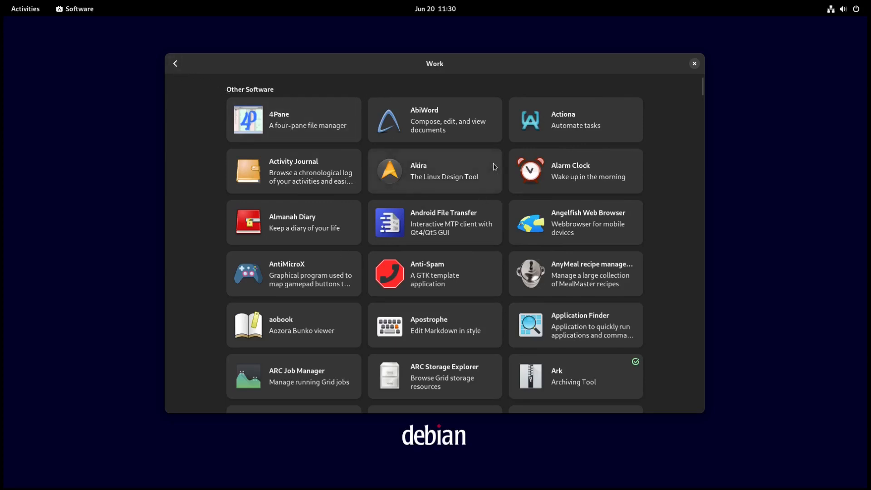
{"action": "left_click", "coordinate": [176, 63]}
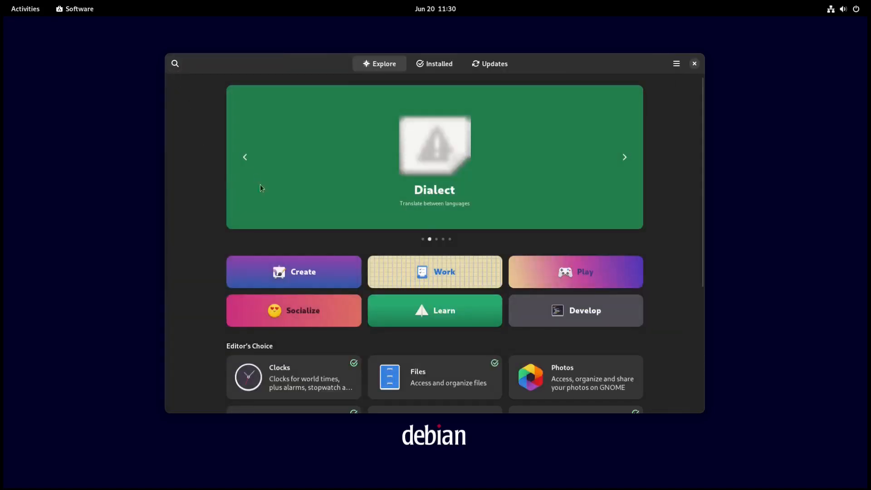
Step: Examine the development applications listed in the Develop category and go back to the Explore page
{"action": "left_click", "coordinate": [594, 314]}
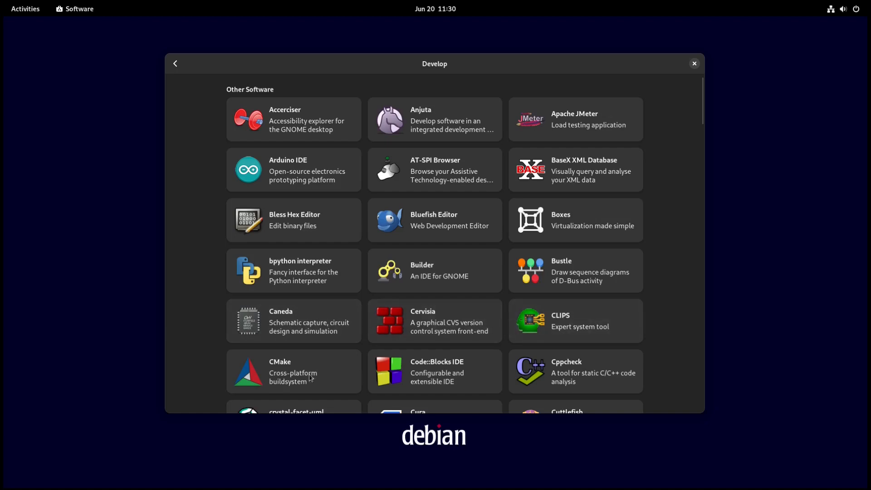
{"action": "scroll", "coordinate": [445, 341], "scroll_direction": "down", "scroll_amount": 5}
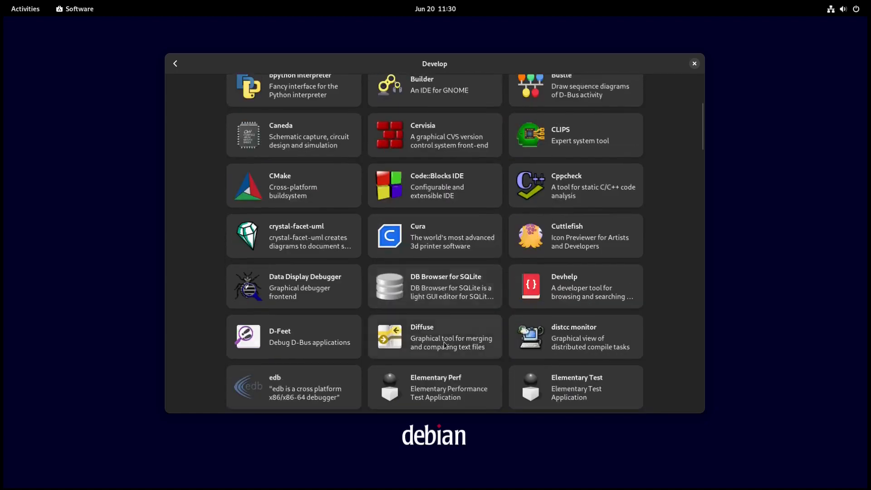
{"action": "scroll", "coordinate": [444, 342], "scroll_direction": "down", "scroll_amount": 2}
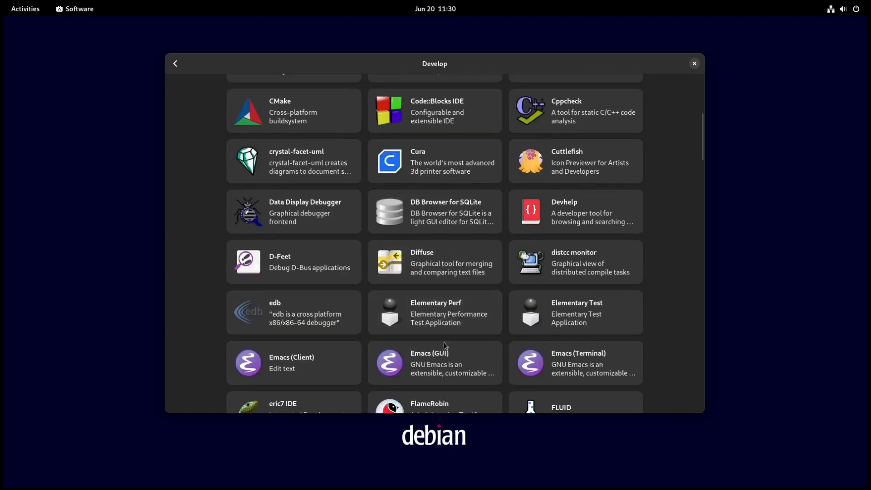
{"action": "scroll", "coordinate": [445, 344], "scroll_direction": "down", "scroll_amount": 1}
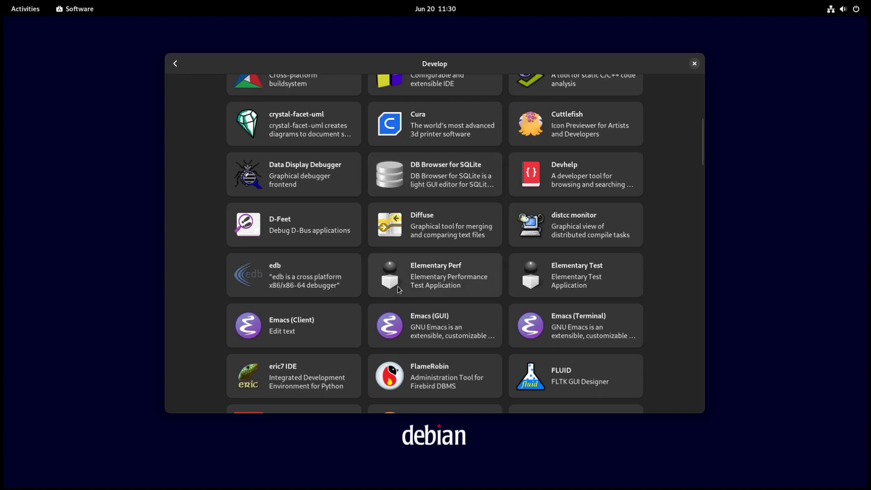
{"action": "scroll", "coordinate": [433, 295], "scroll_direction": "down", "scroll_amount": 3}
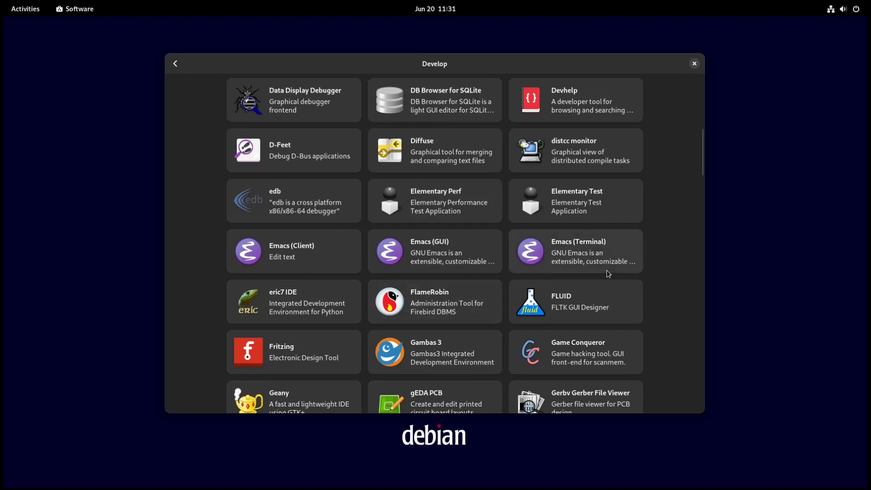
{"action": "scroll", "coordinate": [474, 298], "scroll_direction": "down", "scroll_amount": 3}
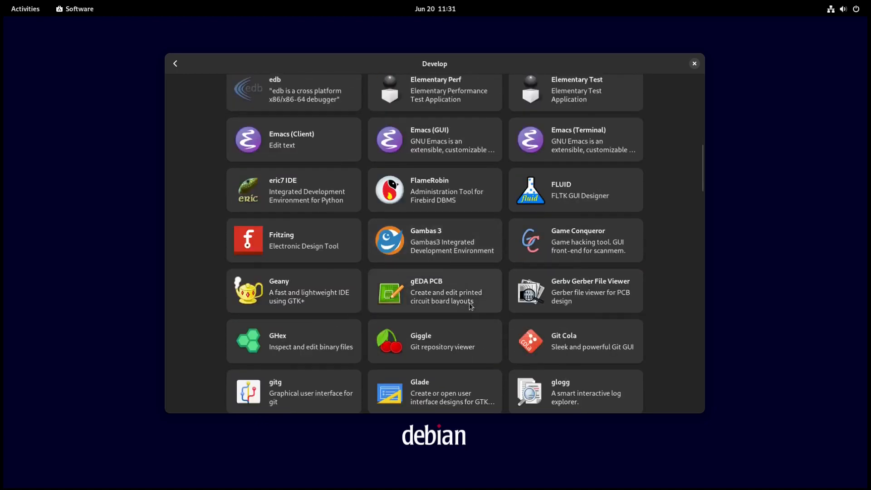
{"action": "scroll", "coordinate": [470, 309], "scroll_direction": "down", "scroll_amount": 1}
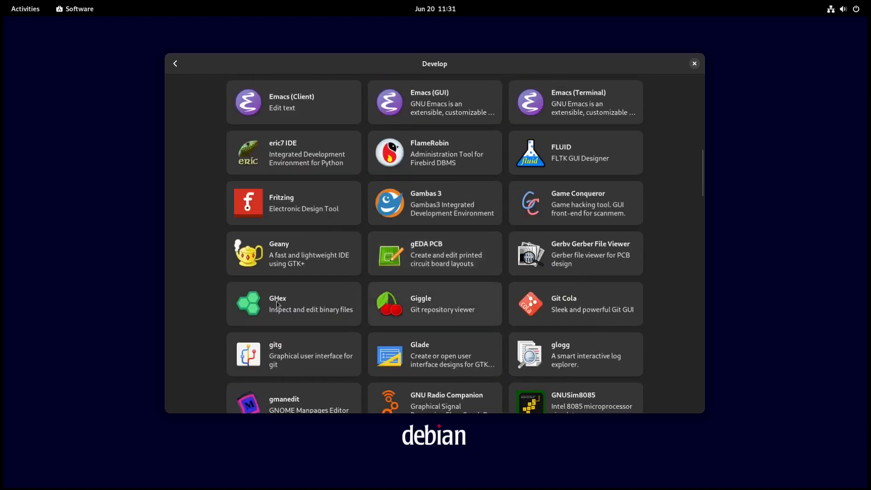
{"action": "scroll", "coordinate": [411, 274], "scroll_direction": "down", "scroll_amount": 2}
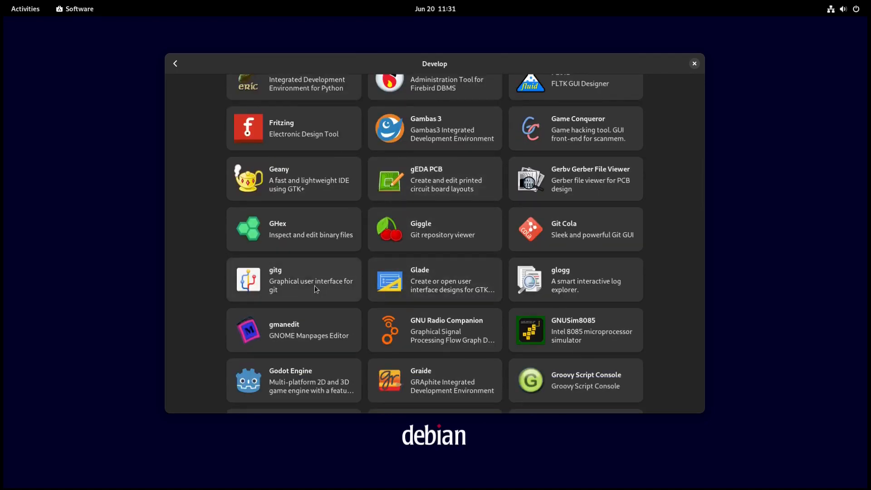
{"action": "scroll", "coordinate": [434, 328], "scroll_direction": "down", "scroll_amount": 3}
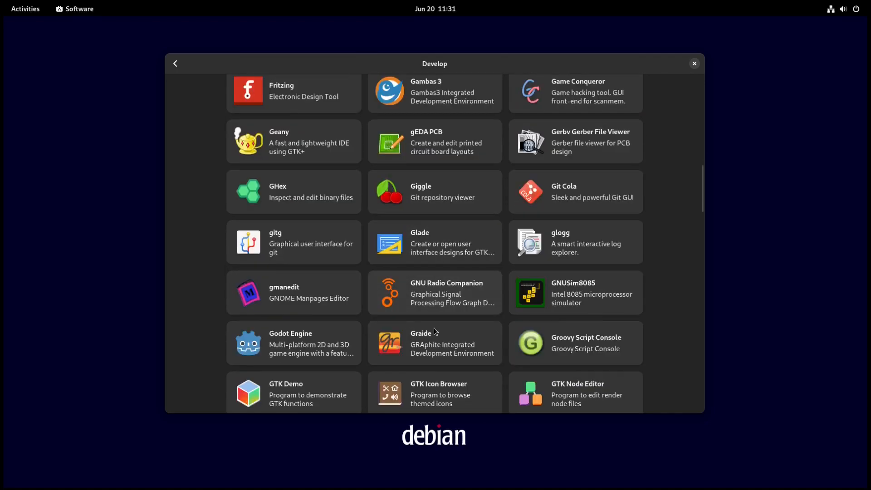
{"action": "scroll", "coordinate": [434, 328], "scroll_direction": "down", "scroll_amount": 2}
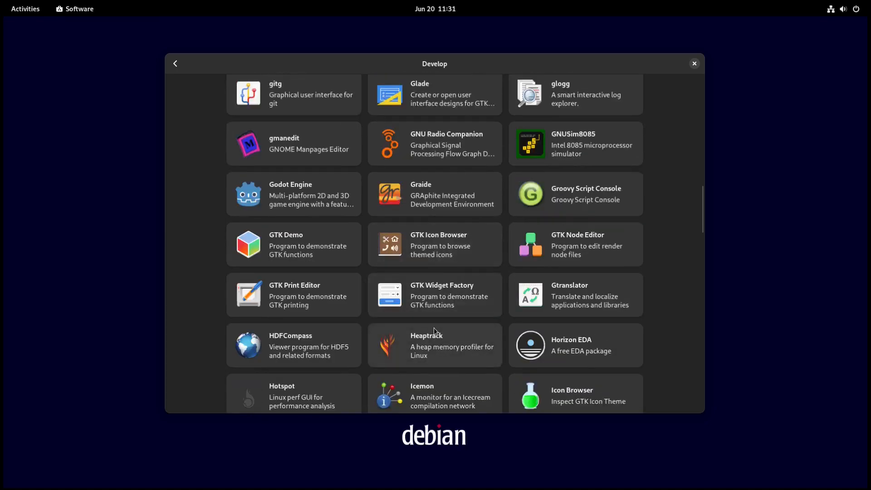
{"action": "scroll", "coordinate": [434, 328], "scroll_direction": "down", "scroll_amount": 7}
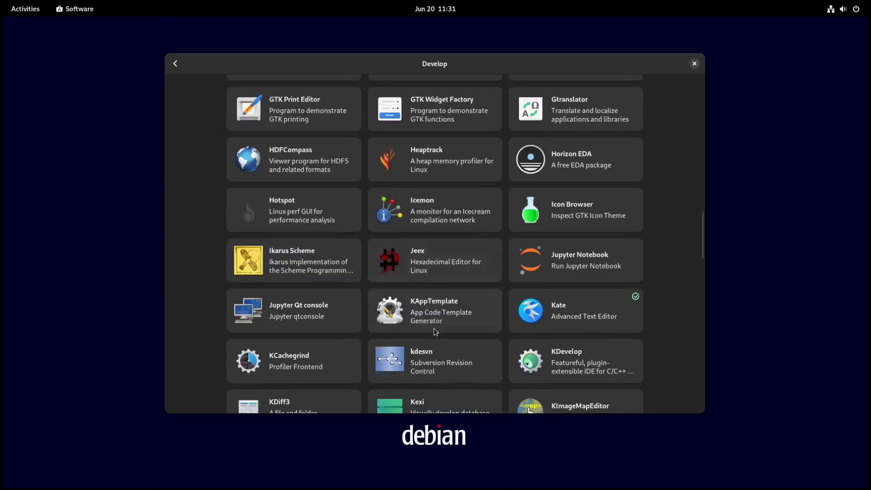
{"action": "scroll", "coordinate": [434, 328], "scroll_direction": "down", "scroll_amount": 5}
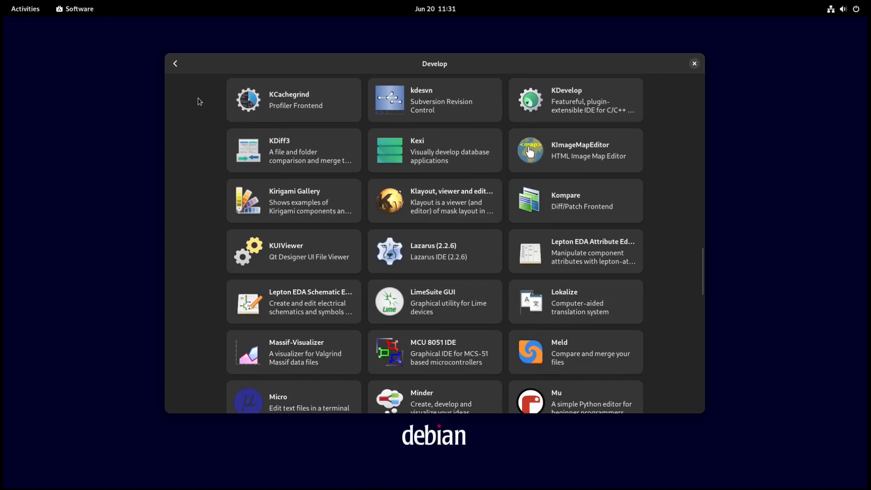
{"action": "left_click", "coordinate": [175, 63]}
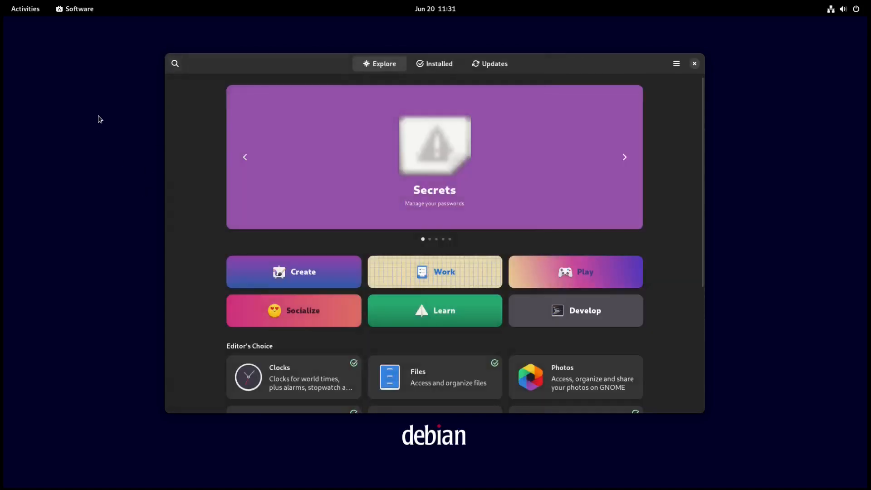
Step: Browse the applications offered in the Socialize category of Software, down to the gFTP entry
{"action": "left_click", "coordinate": [314, 320]}
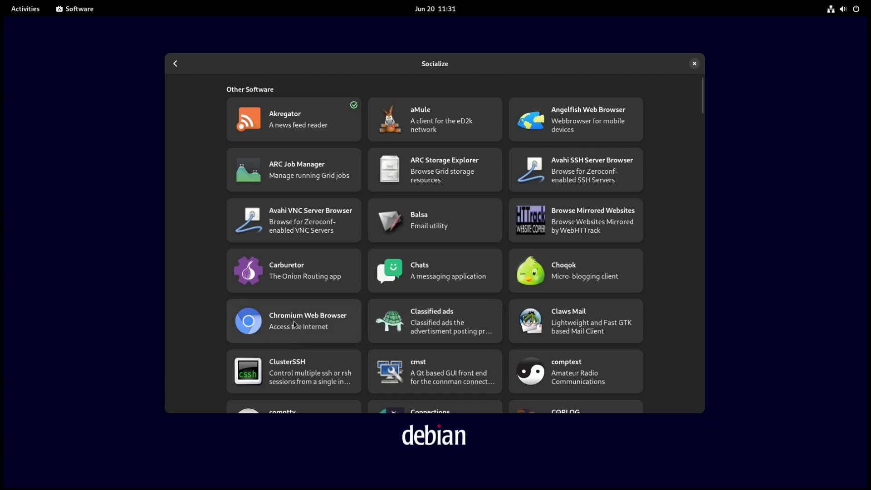
{"action": "scroll", "coordinate": [293, 321], "scroll_direction": "down", "scroll_amount": 5}
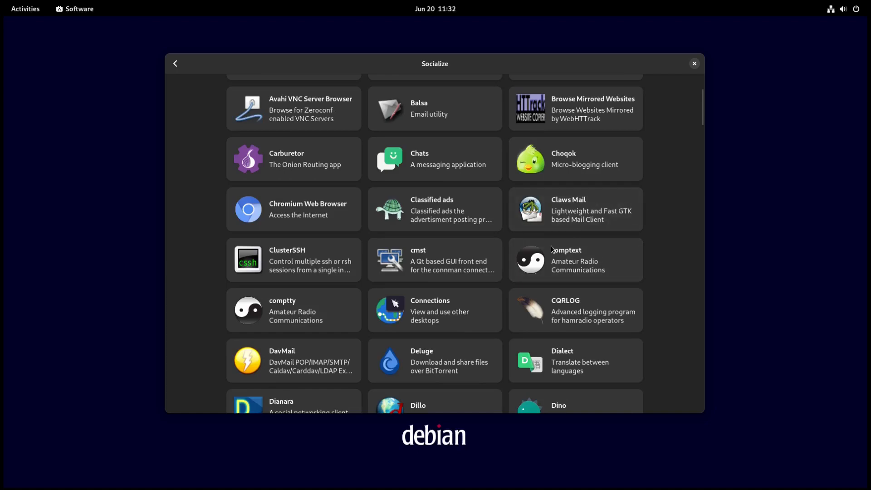
{"action": "scroll", "coordinate": [461, 303], "scroll_direction": "down", "scroll_amount": 3}
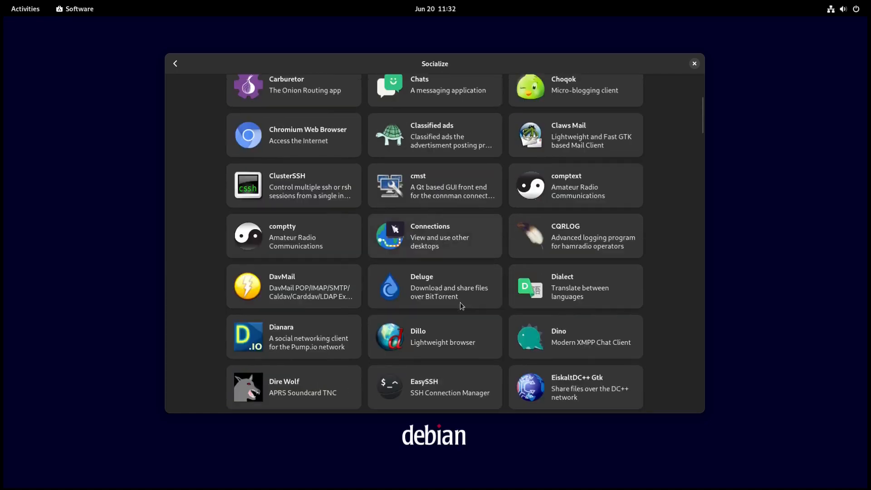
{"action": "scroll", "coordinate": [460, 302], "scroll_direction": "down", "scroll_amount": 5}
{"action": "scroll", "coordinate": [460, 302], "scroll_direction": "down", "scroll_amount": 3}
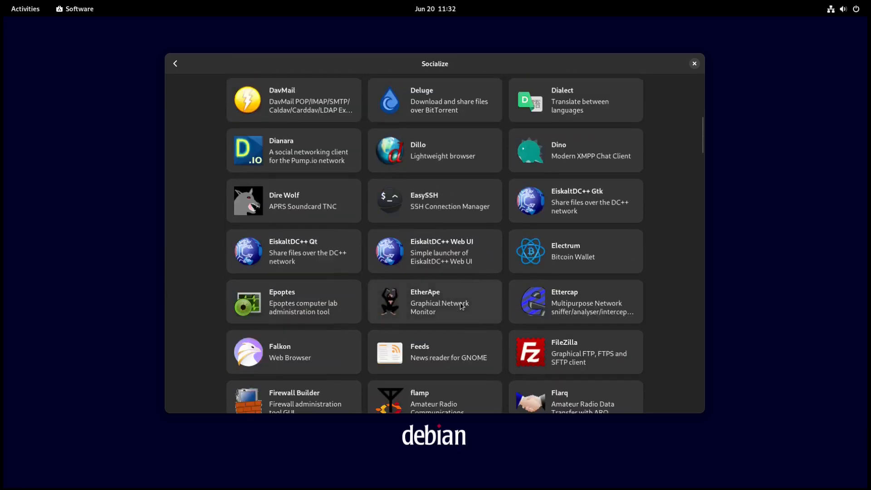
{"action": "scroll", "coordinate": [460, 302], "scroll_direction": "down", "scroll_amount": 3}
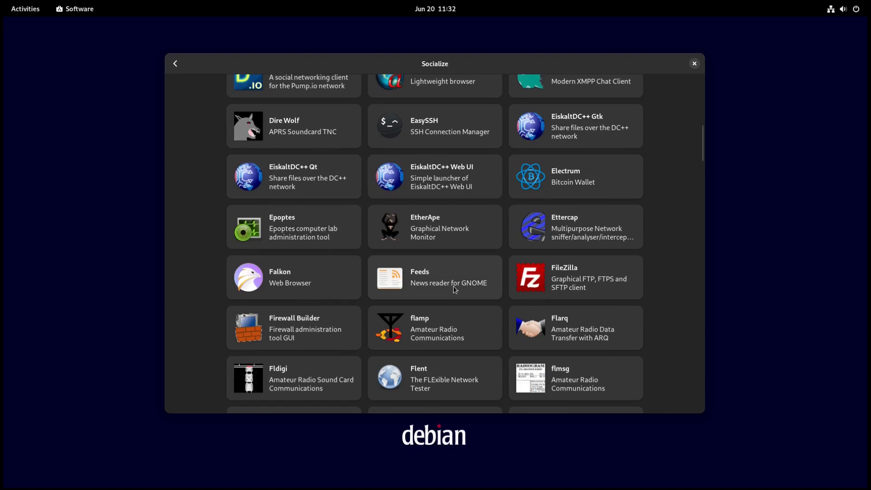
{"action": "scroll", "coordinate": [455, 289], "scroll_direction": "down", "scroll_amount": 3}
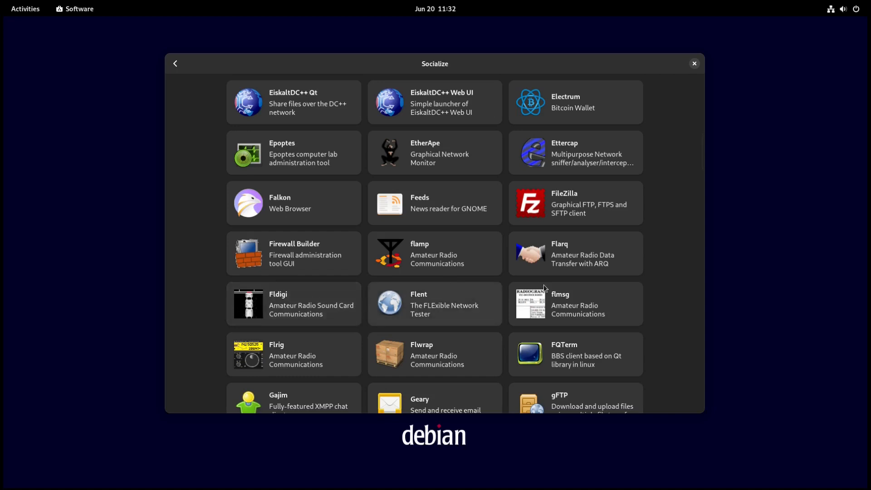
{"action": "scroll", "coordinate": [474, 322], "scroll_direction": "down", "scroll_amount": 5}
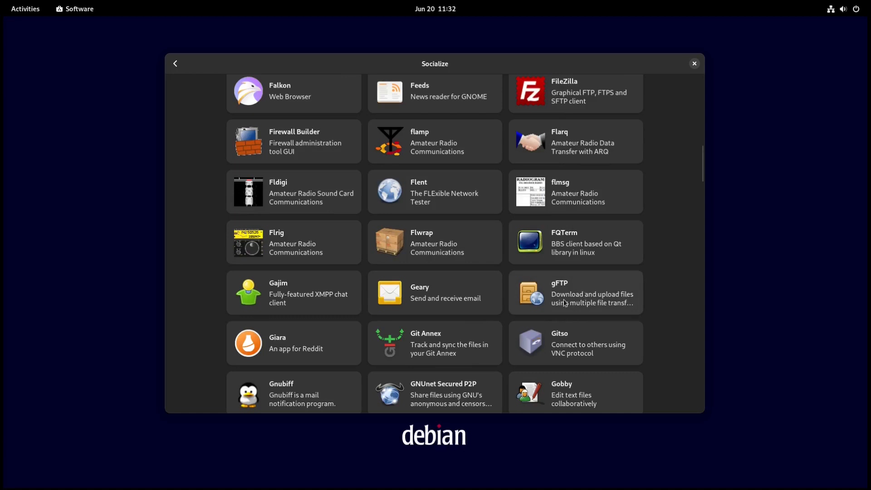
{"action": "scroll", "coordinate": [565, 305], "scroll_direction": "down", "scroll_amount": 3}
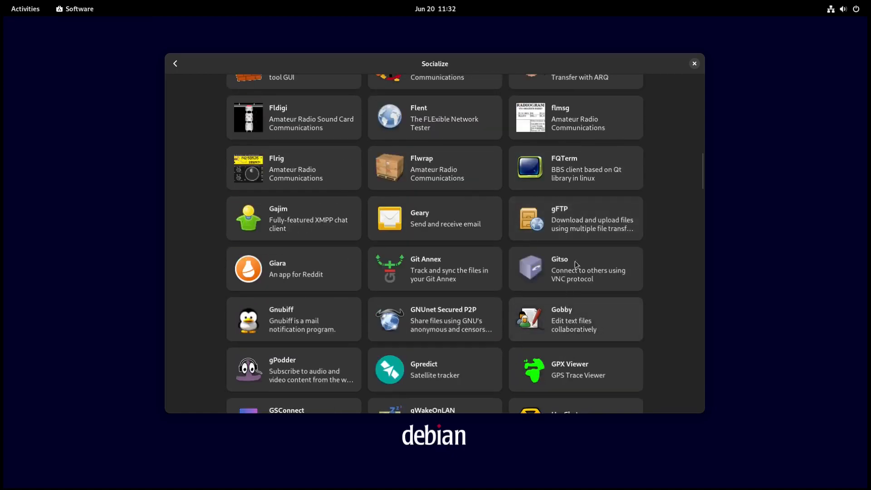
Step: View the details page of gFTP and check which package sources are offered for it
{"action": "left_click", "coordinate": [581, 221]}
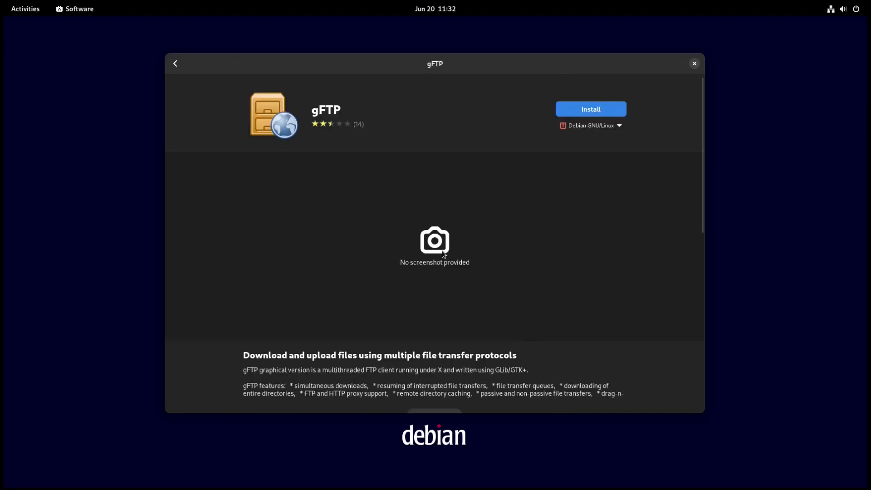
{"action": "left_click", "coordinate": [613, 128]}
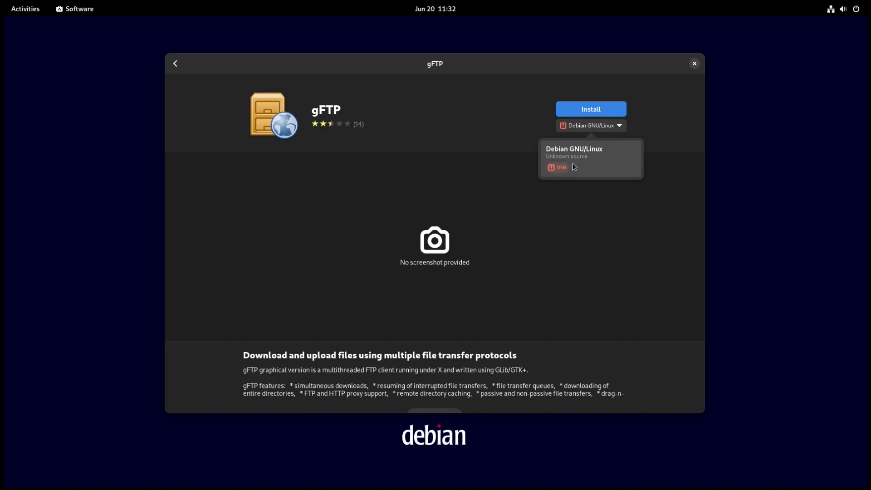
{"action": "left_click", "coordinate": [583, 204]}
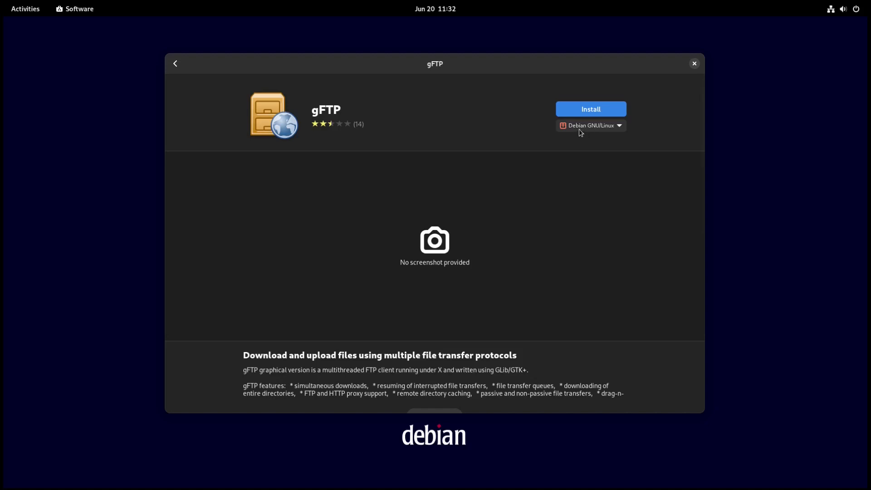
Step: Install gFTP from the Debian GNU/Linux source, authenticating with the administrator password
{"action": "left_click", "coordinate": [587, 111]}
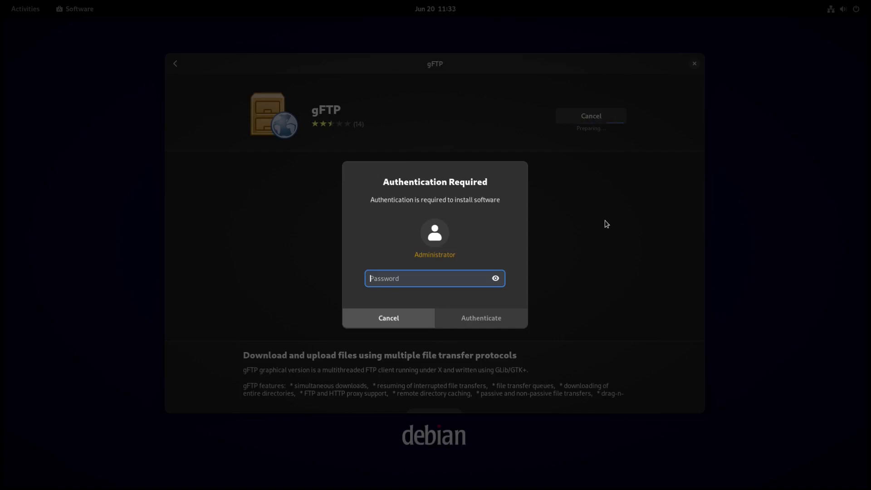
{"action": "type", "text": "•••••••••••"}
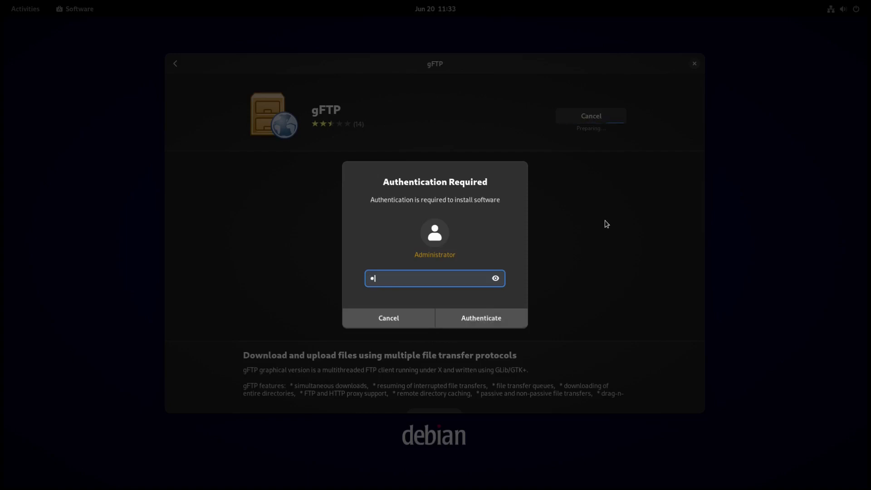
{"action": "type", "text": "••"}
{"action": "left_click", "coordinate": [497, 317]}
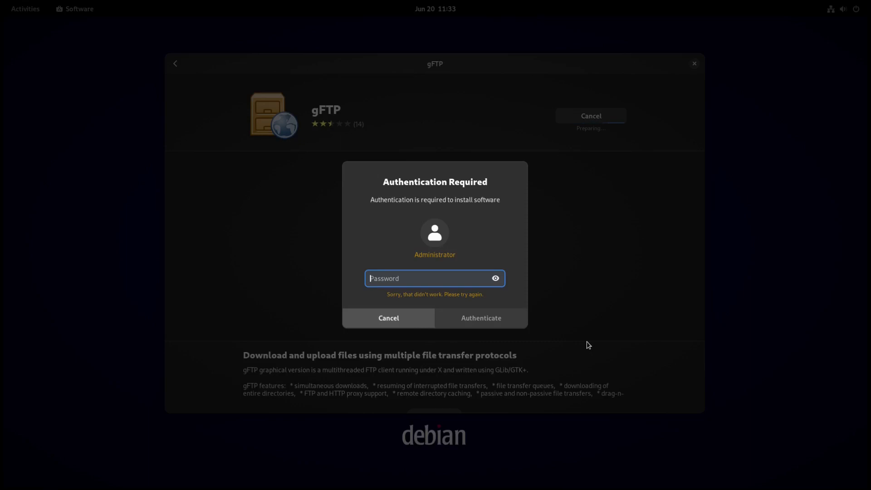
{"action": "type", "text": "••••"}
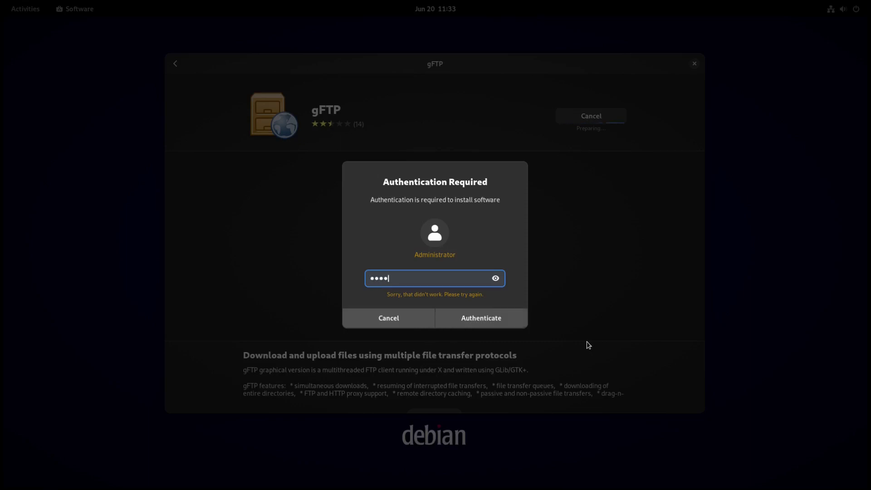
{"action": "type", "text": "•••••••••"}
{"action": "key", "text": "Return"}
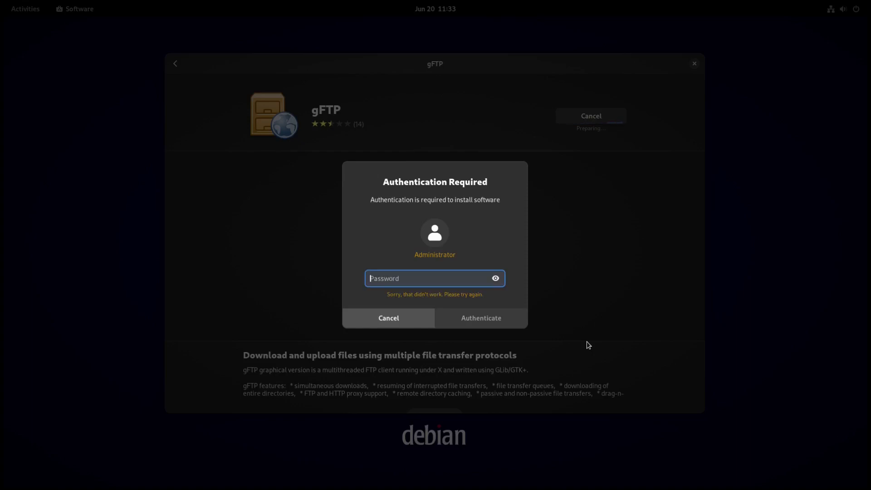
{"action": "type", "text": "•••"}
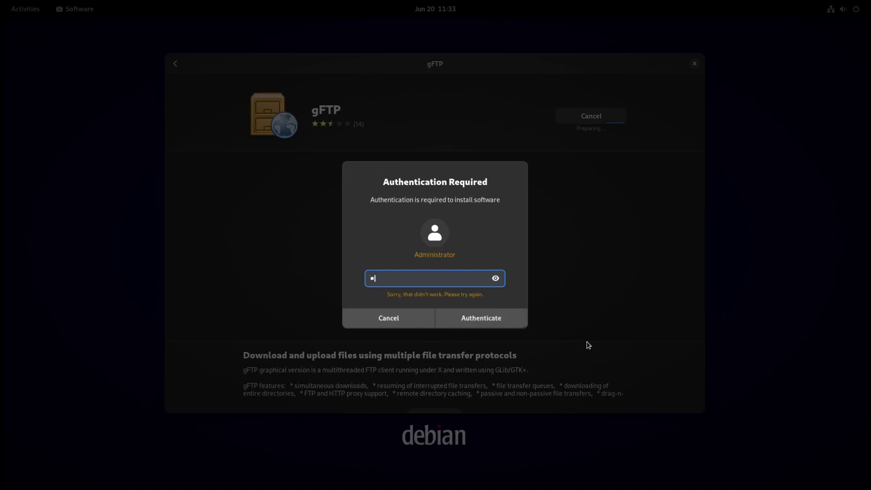
{"action": "type", "text": "•••••••"}
{"action": "key", "text": "Return"}
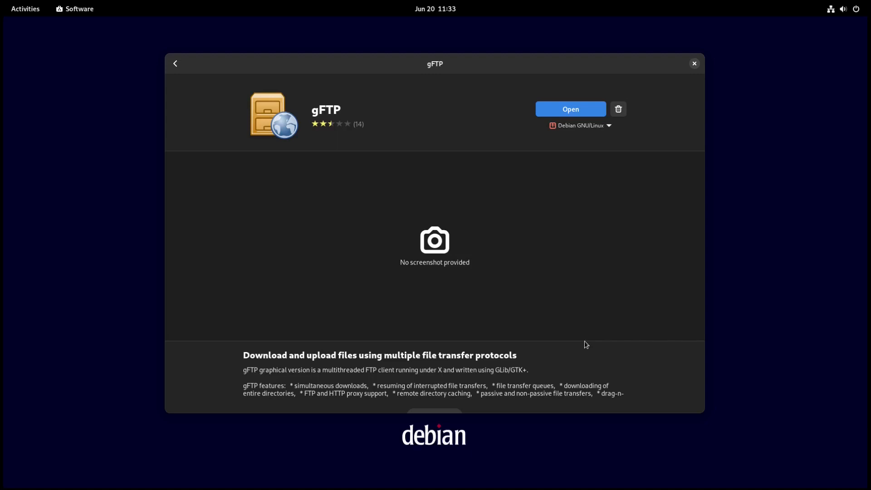
Step: Launch gFTP, inspect its window both maximized and restored, and close it
{"action": "left_click", "coordinate": [551, 109]}
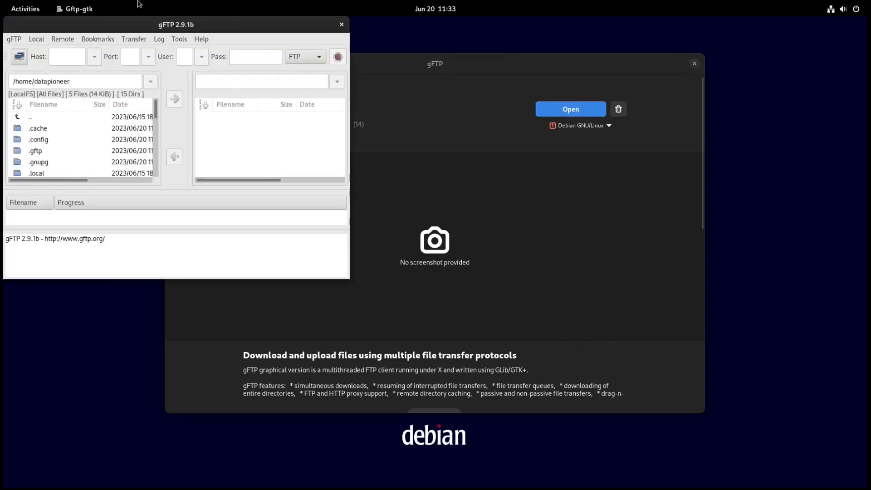
{"action": "left_click_drag", "start_coordinate": [103, 16], "coordinate": [344, 93]}
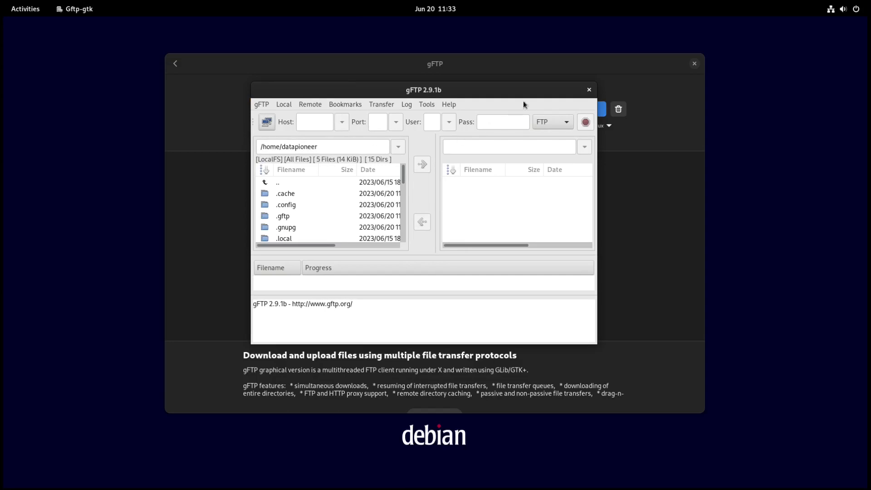
{"action": "left_click_drag", "start_coordinate": [524, 94], "coordinate": [532, 113]}
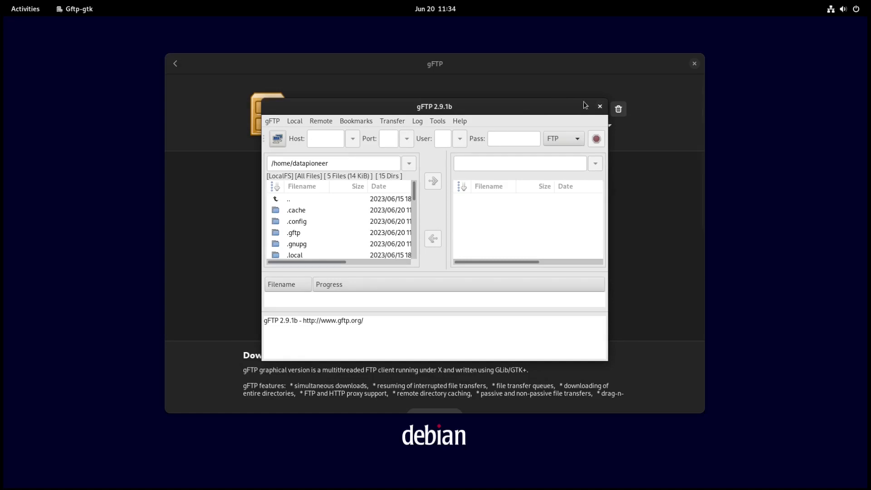
{"action": "left_click_drag", "start_coordinate": [534, 112], "coordinate": [542, 1]}
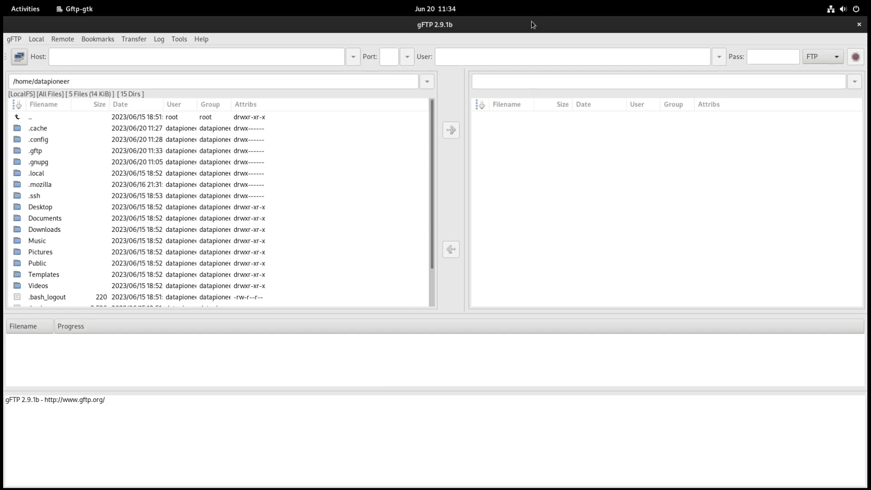
{"action": "left_click_drag", "start_coordinate": [532, 24], "coordinate": [531, 67]}
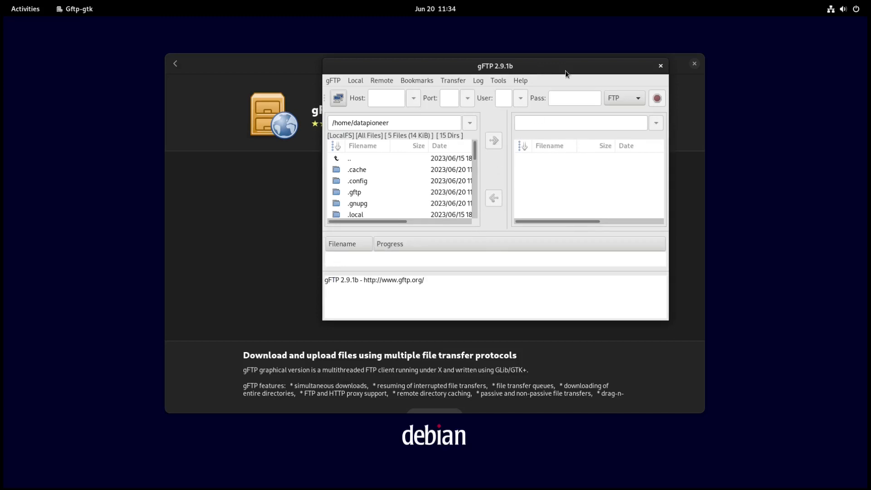
{"action": "left_click_drag", "start_coordinate": [566, 74], "coordinate": [516, 94]}
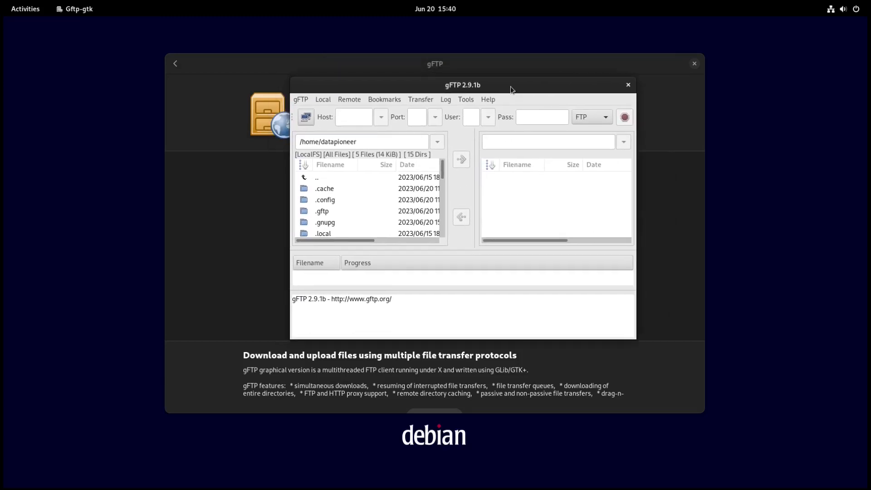
{"action": "left_click", "coordinate": [629, 86]}
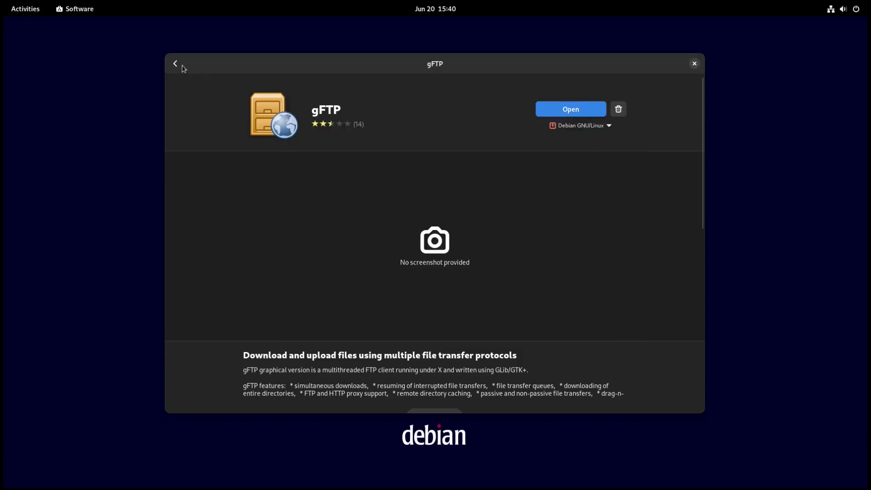
Step: Leave the gFTP details page, clear the gftp search, and return to the Explore page
{"action": "left_click", "coordinate": [177, 65]}
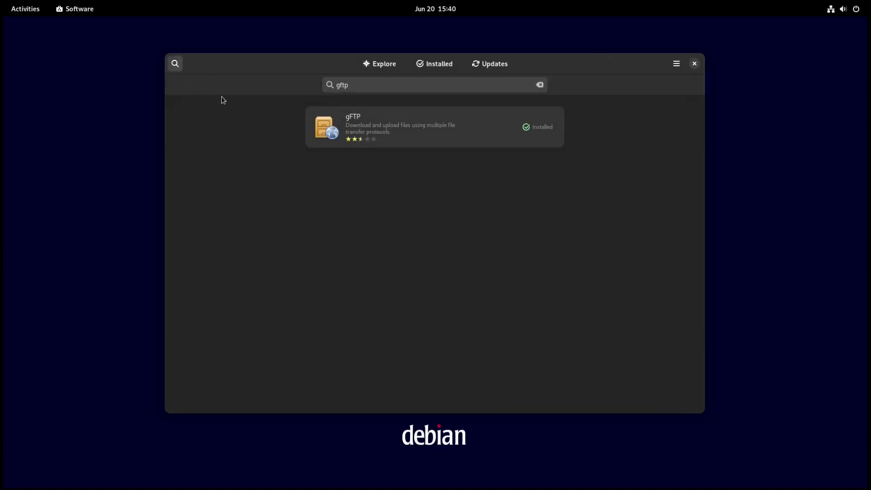
{"action": "left_click", "coordinate": [355, 87]}
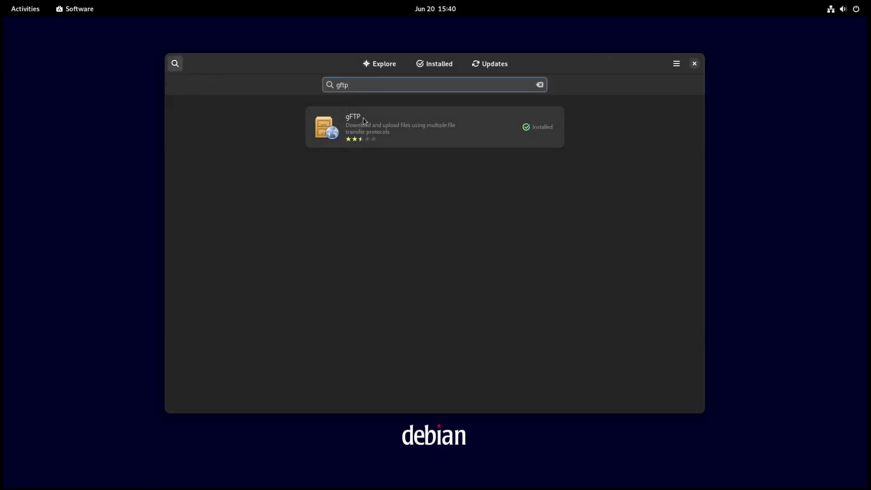
{"action": "key", "text": "BackSpace"}
{"action": "key", "text": "BackSpace"}
{"action": "key", "text": "BackSpace"}
{"action": "key", "text": "BackSpace"}
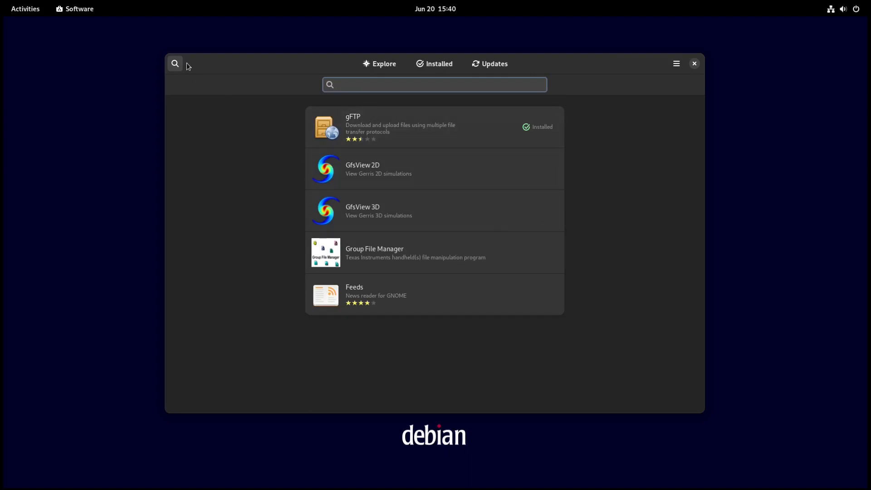
{"action": "left_click", "coordinate": [176, 65]}
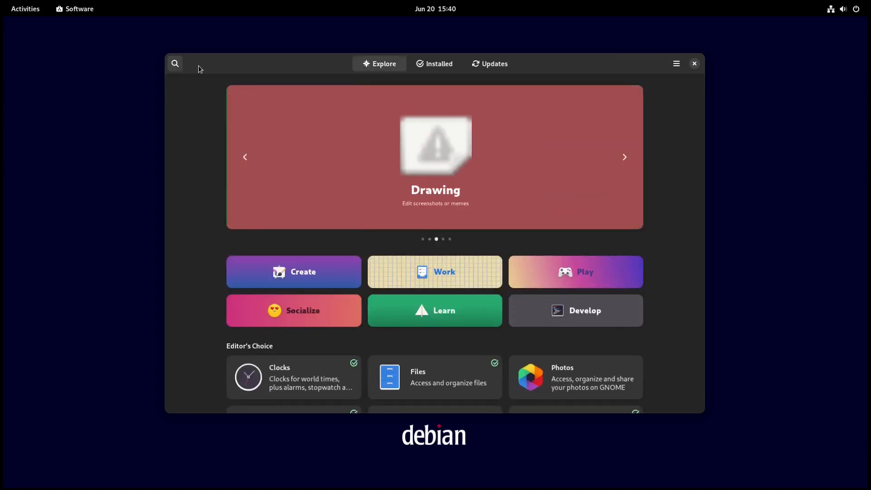
Step: Search Software for gimp, open the GNU Image Manipulation Program details page, and launch the application
{"action": "left_click", "coordinate": [176, 64]}
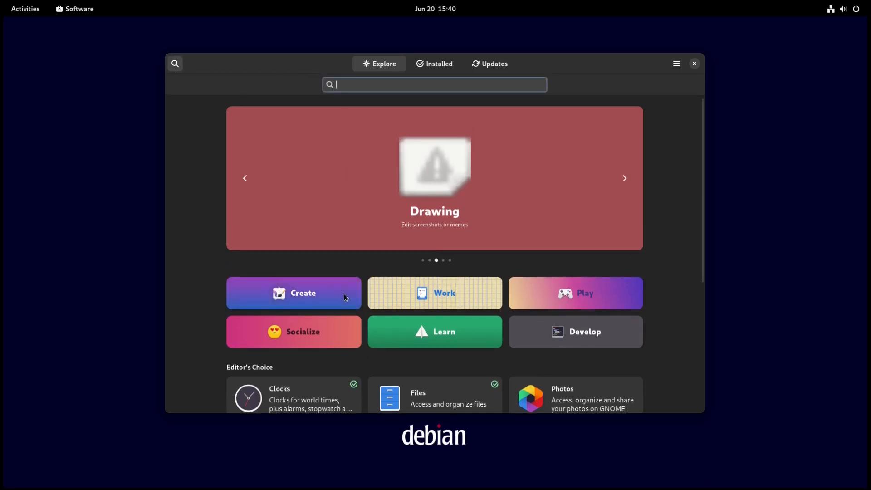
{"action": "type", "text": "gimp"}
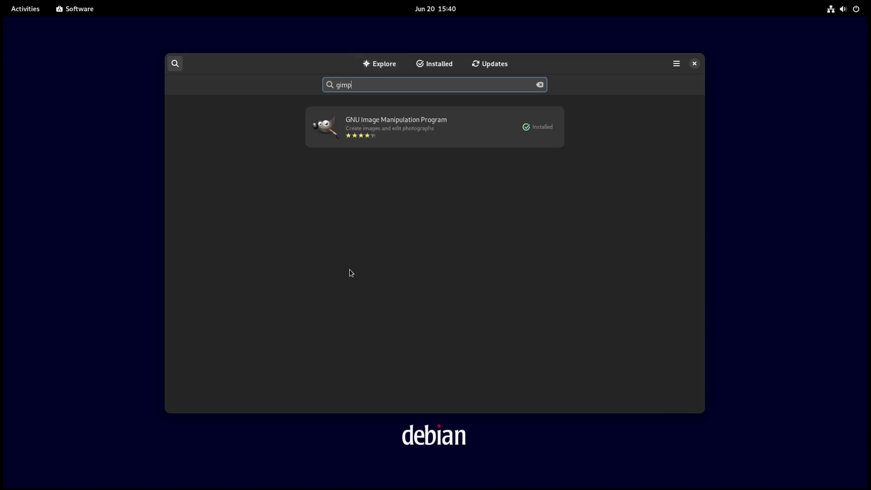
{"action": "left_click", "coordinate": [402, 130]}
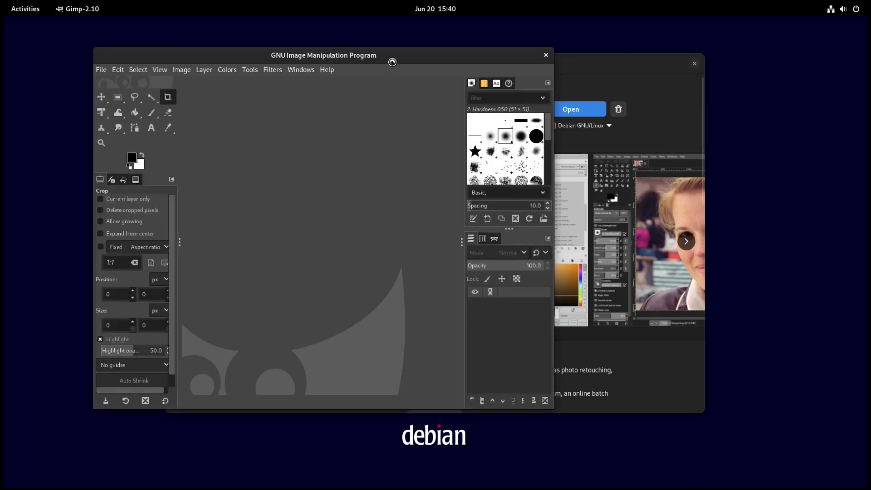
Step: Maximize the GNU Image Manipulation Program window, restore it to a smaller size, and close it
{"action": "left_click_drag", "start_coordinate": [393, 55], "coordinate": [501, 10]}
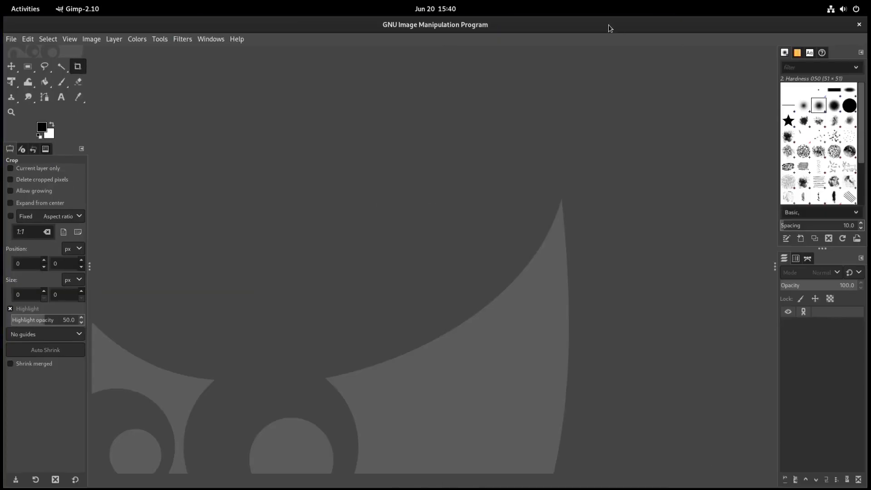
{"action": "left_click_drag", "start_coordinate": [608, 25], "coordinate": [526, 72]}
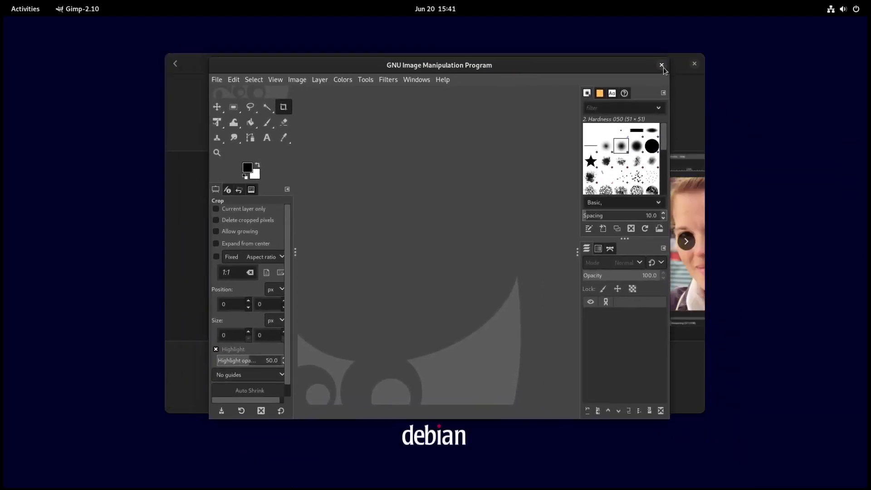
{"action": "left_click", "coordinate": [662, 65]}
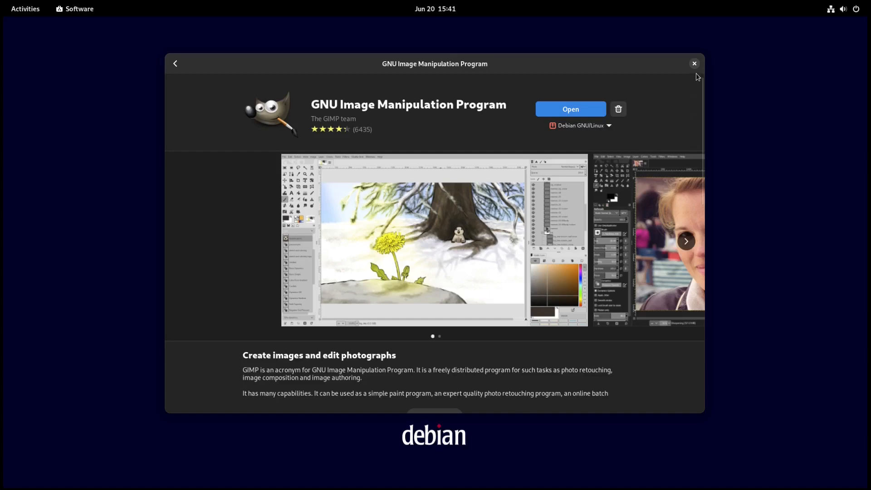
Step: Leave the GNU Image Manipulation Program details page, browse the Explore page down to Other Categories, and close Software
{"action": "left_click", "coordinate": [175, 62]}
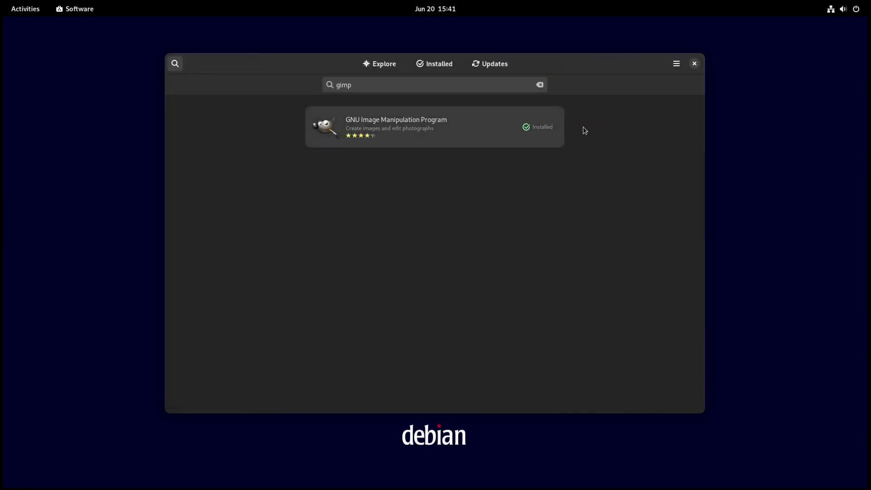
{"action": "left_click", "coordinate": [388, 65]}
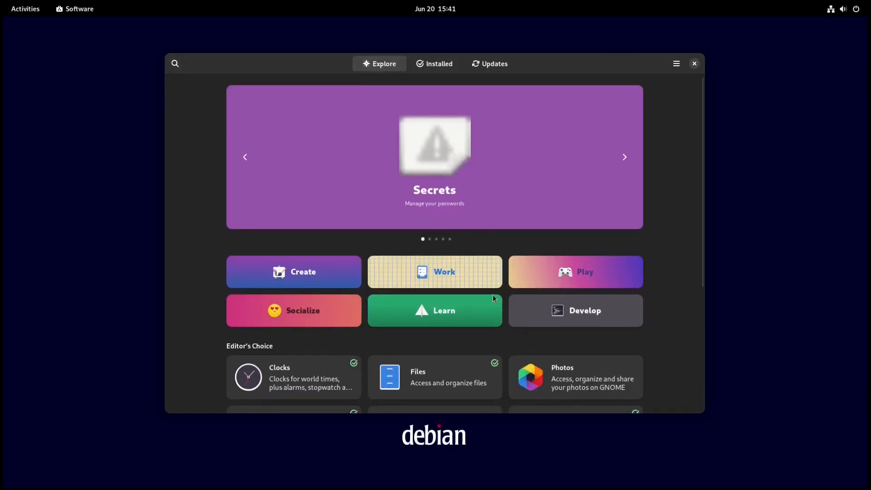
{"action": "scroll", "coordinate": [663, 298], "scroll_direction": "down", "scroll_amount": 5}
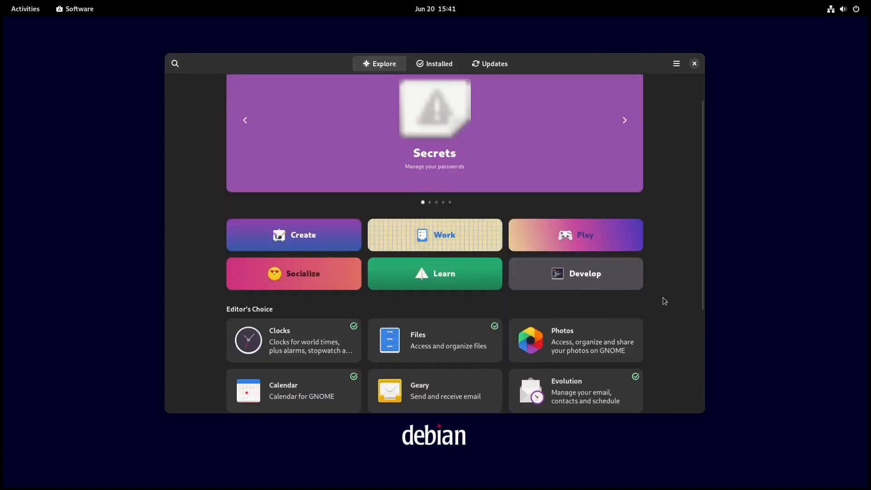
{"action": "scroll", "coordinate": [661, 306], "scroll_direction": "down", "scroll_amount": 1}
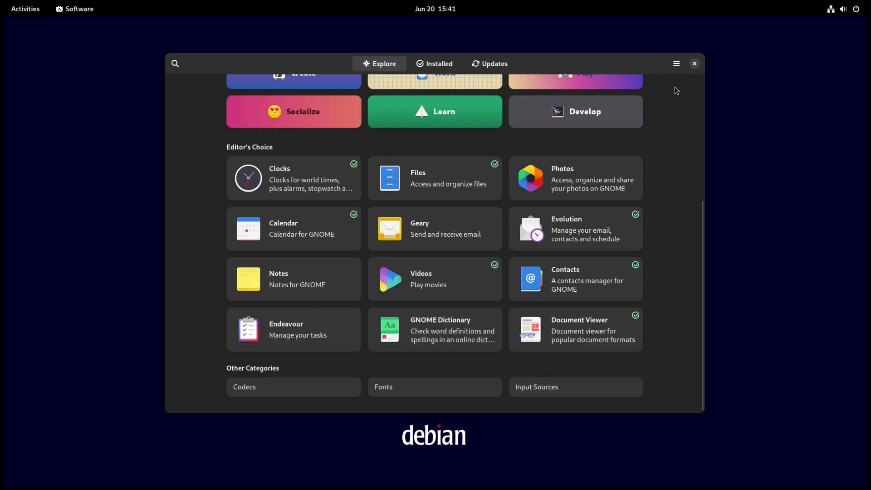
{"action": "left_click", "coordinate": [695, 64]}
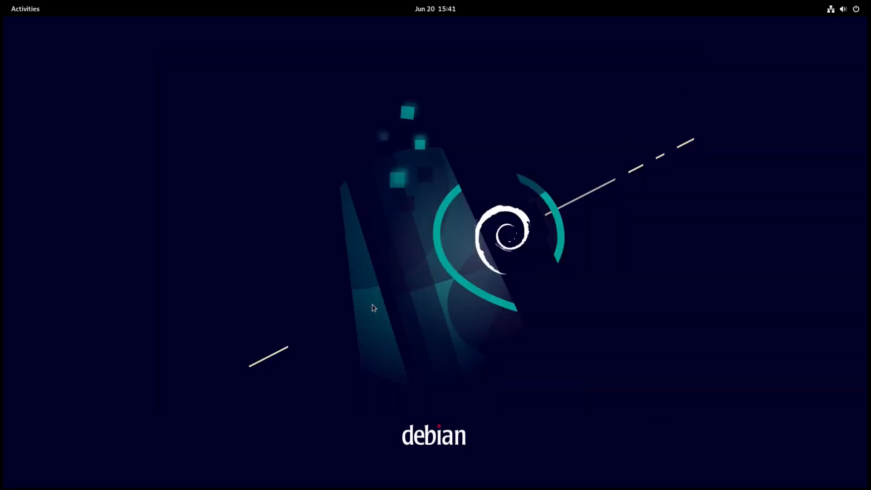
Step: Open GNOME Help from the Activities overview, read the Start applications page, and return to the main help page
{"action": "left_click", "coordinate": [24, 11]}
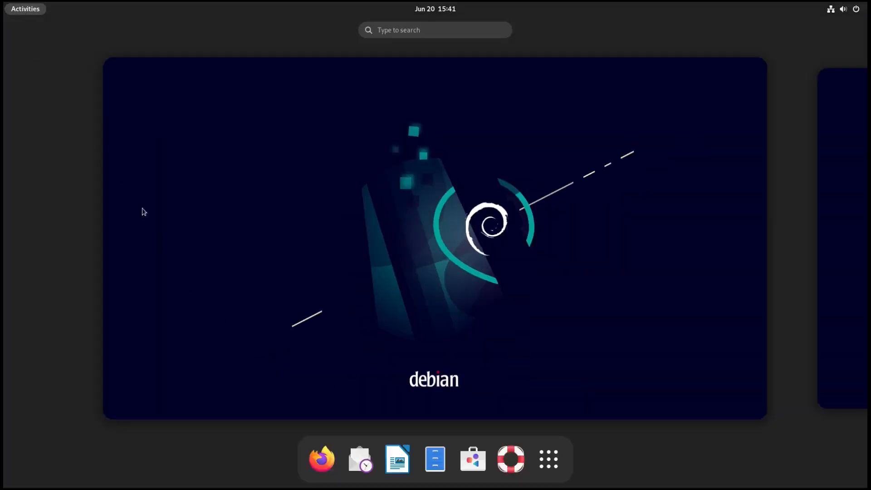
{"action": "left_click", "coordinate": [511, 470]}
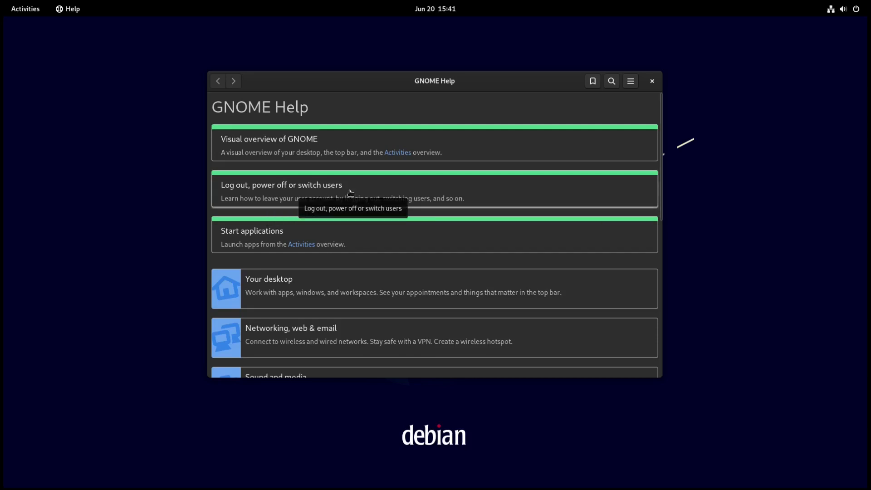
{"action": "left_click", "coordinate": [377, 241]}
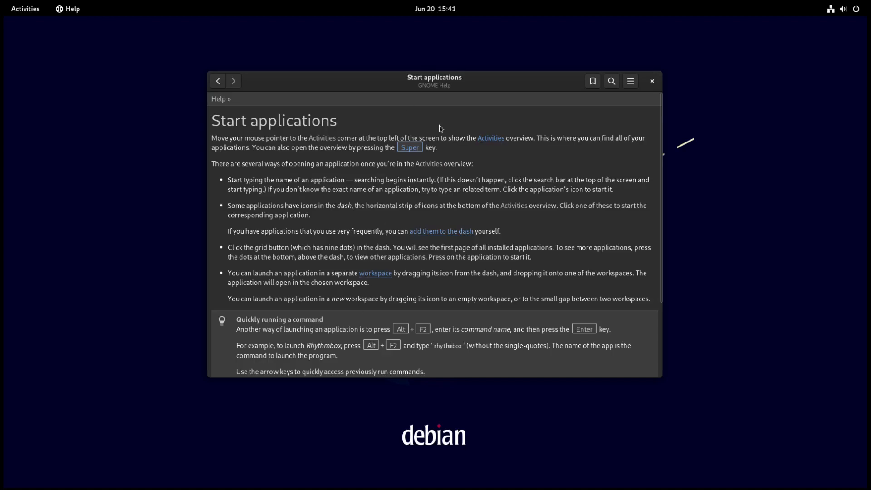
{"action": "scroll", "coordinate": [470, 207], "scroll_direction": "down", "scroll_amount": 5}
{"action": "scroll", "coordinate": [472, 231], "scroll_direction": "up", "scroll_amount": 3}
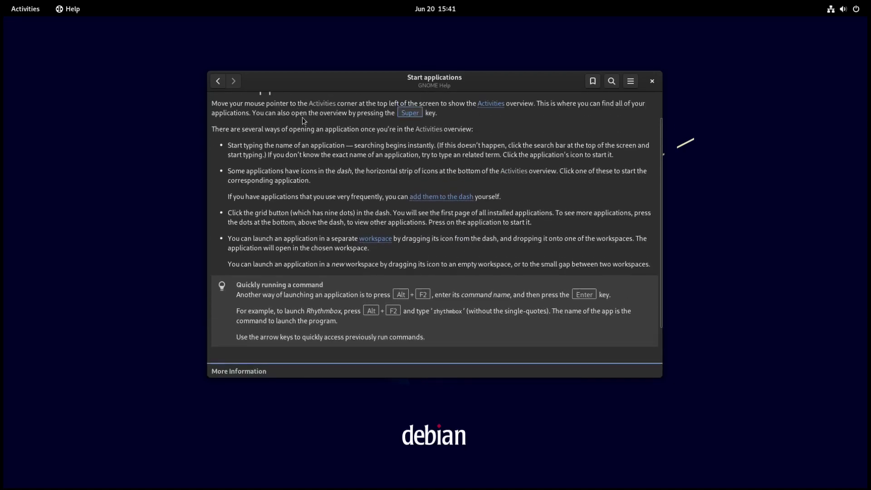
{"action": "left_click", "coordinate": [218, 81]}
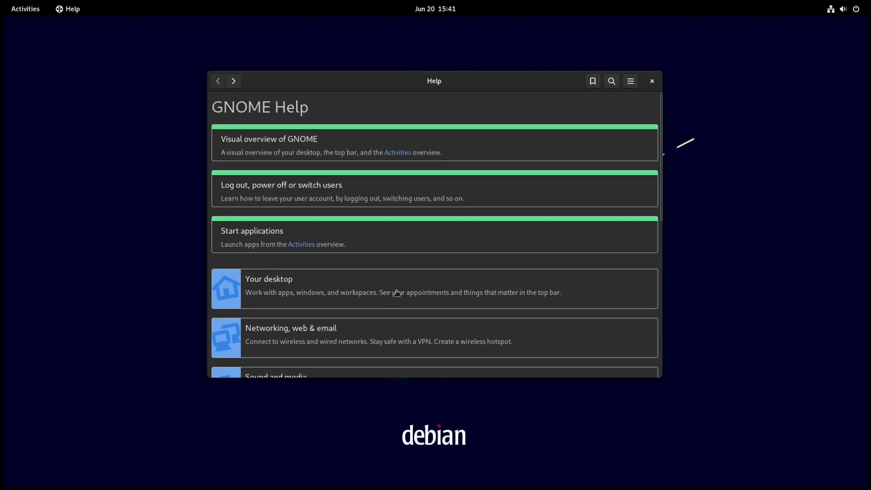
Step: Browse the GNOME Help topics, open User & system settings to review its sections, and go back to the topic list
{"action": "scroll", "coordinate": [399, 293], "scroll_direction": "down", "scroll_amount": 3}
{"action": "scroll", "coordinate": [399, 295], "scroll_direction": "down", "scroll_amount": 2}
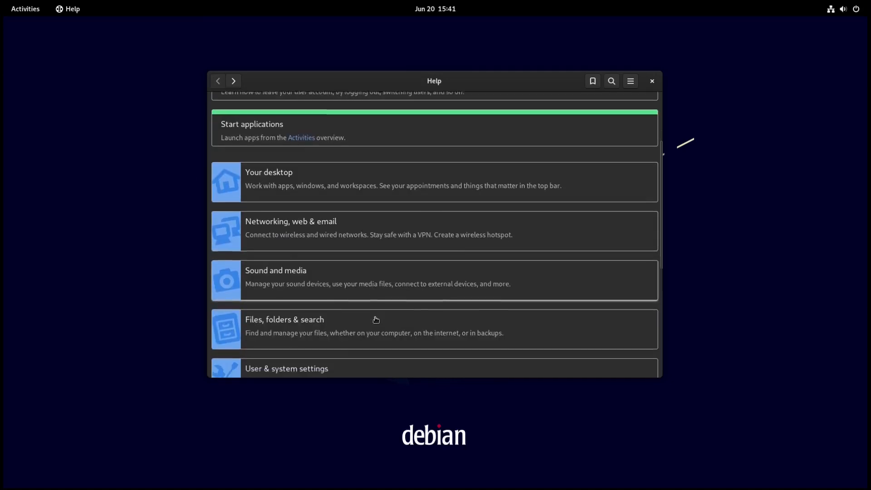
{"action": "scroll", "coordinate": [376, 320], "scroll_direction": "down", "scroll_amount": 1}
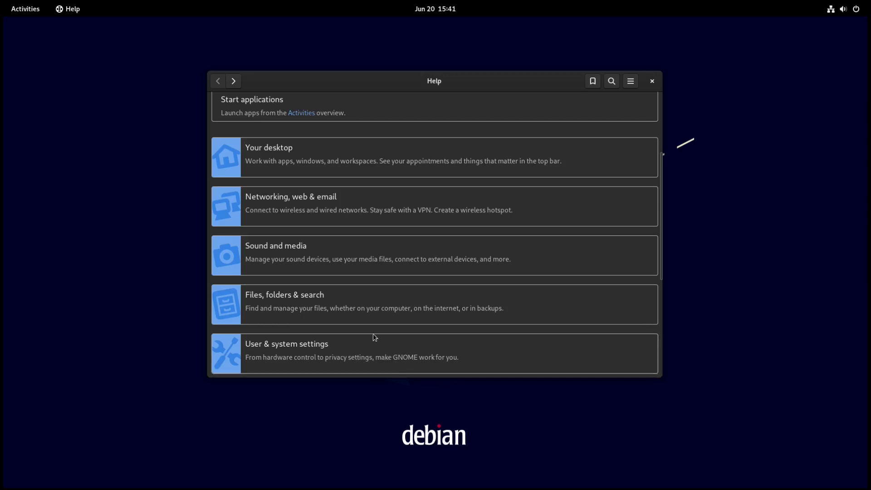
{"action": "scroll", "coordinate": [374, 339], "scroll_direction": "down", "scroll_amount": 2}
{"action": "scroll", "coordinate": [385, 272], "scroll_direction": "down", "scroll_amount": 3}
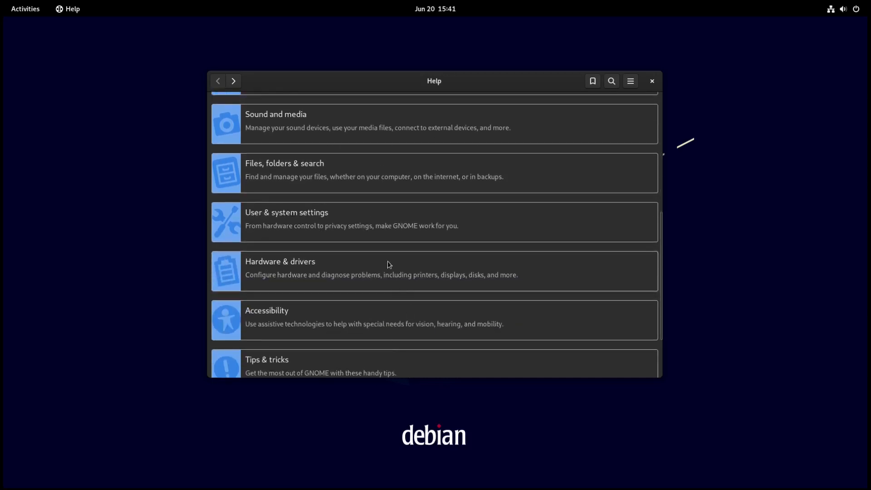
{"action": "left_click", "coordinate": [412, 219]}
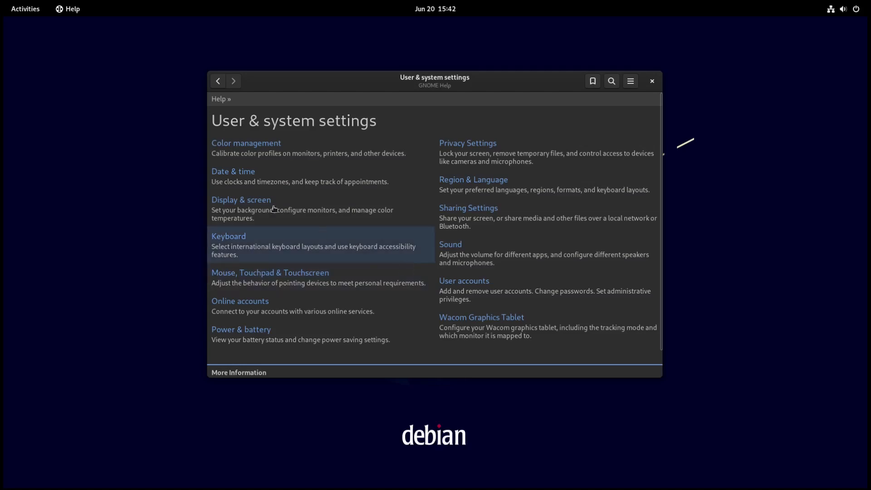
{"action": "left_click", "coordinate": [219, 82]}
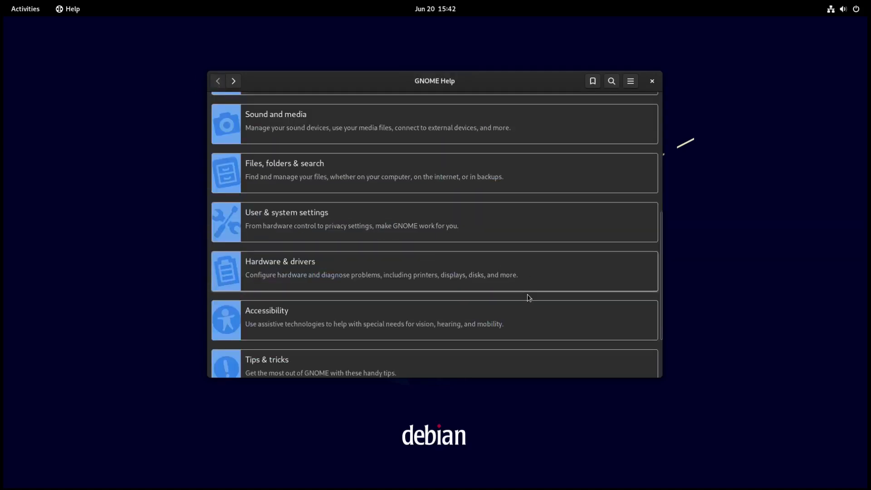
Step: Review the remaining GNOME Help topics through Get more help, and close the Help window
{"action": "scroll", "coordinate": [517, 313], "scroll_direction": "down", "scroll_amount": 3}
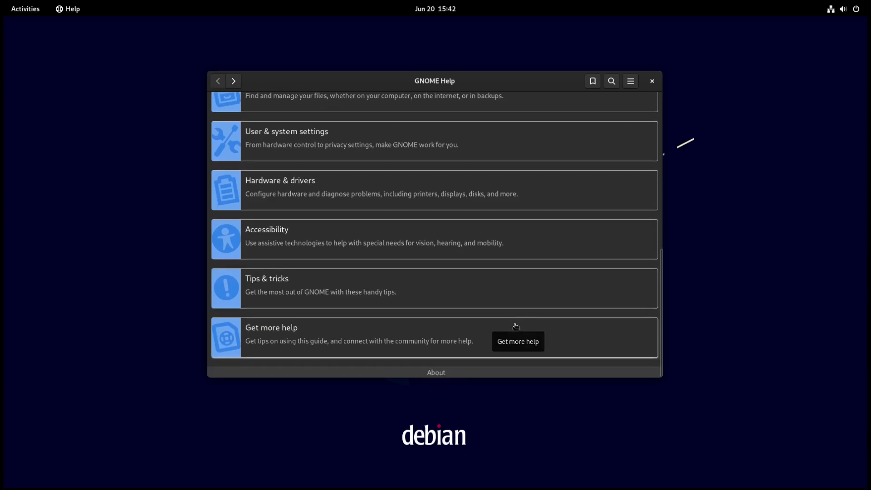
{"action": "scroll", "coordinate": [516, 327], "scroll_direction": "up", "scroll_amount": 3}
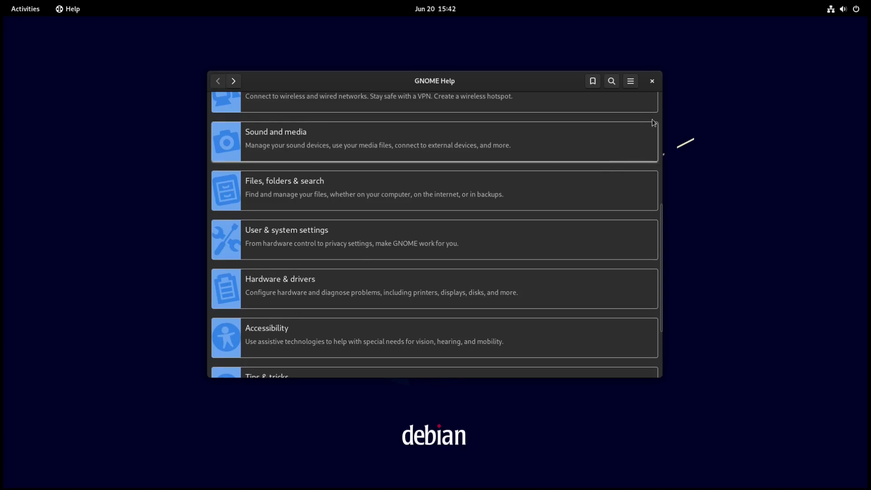
{"action": "left_click", "coordinate": [652, 82]}
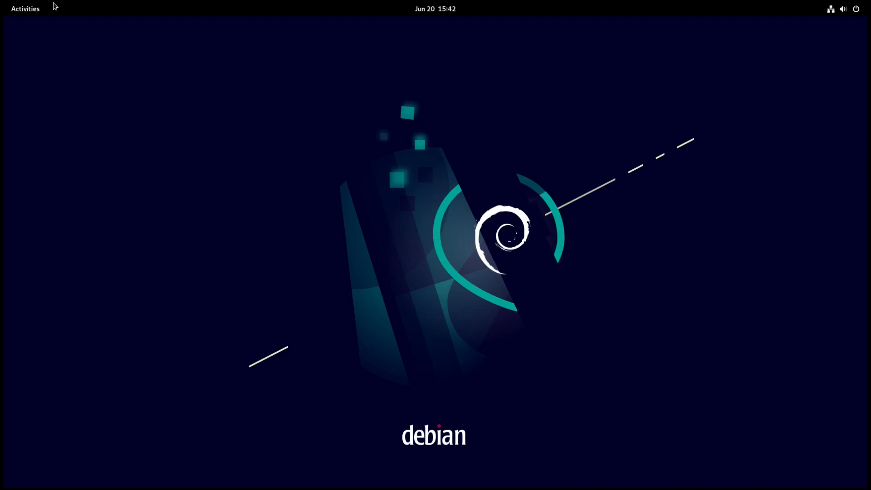
Step: Show the full application grid, examine the programs on all four pages, and return to the desktop
{"action": "left_click", "coordinate": [26, 11]}
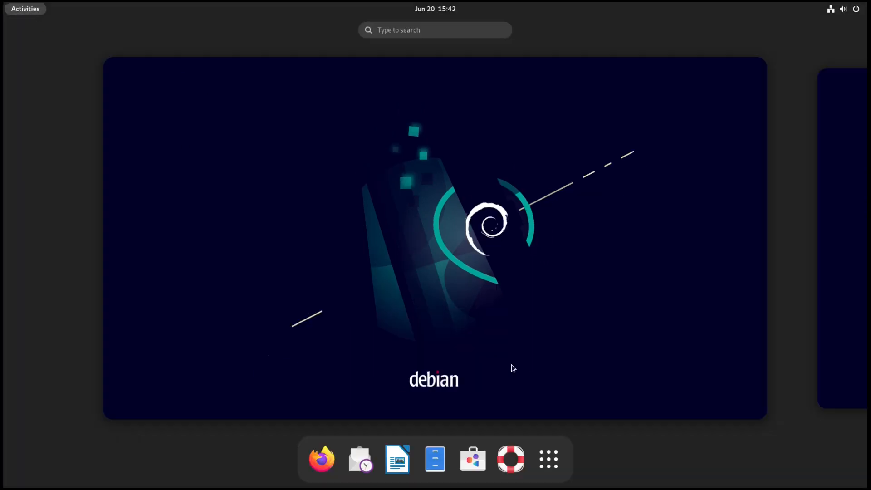
{"action": "left_click", "coordinate": [548, 462]}
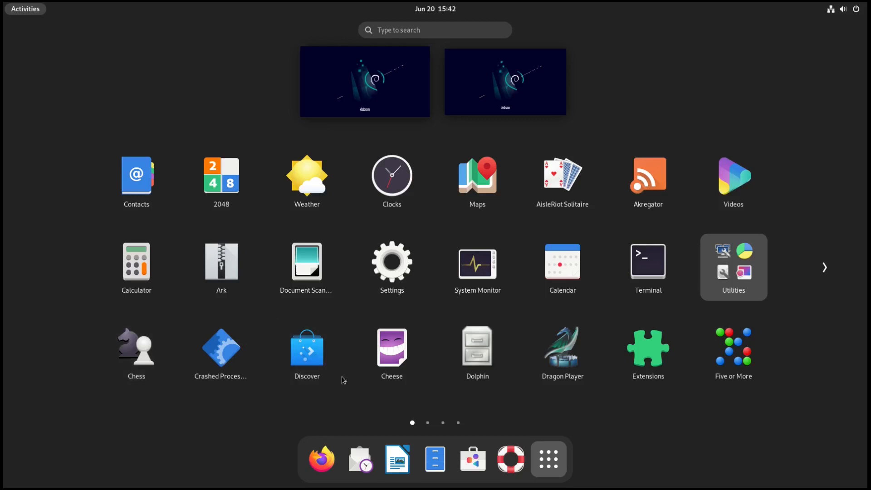
{"action": "left_click", "coordinate": [832, 280]}
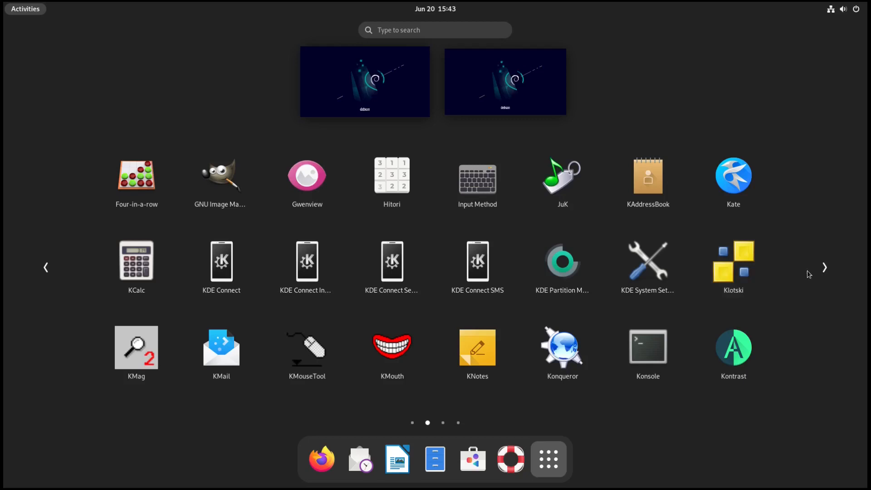
{"action": "left_click", "coordinate": [824, 268]}
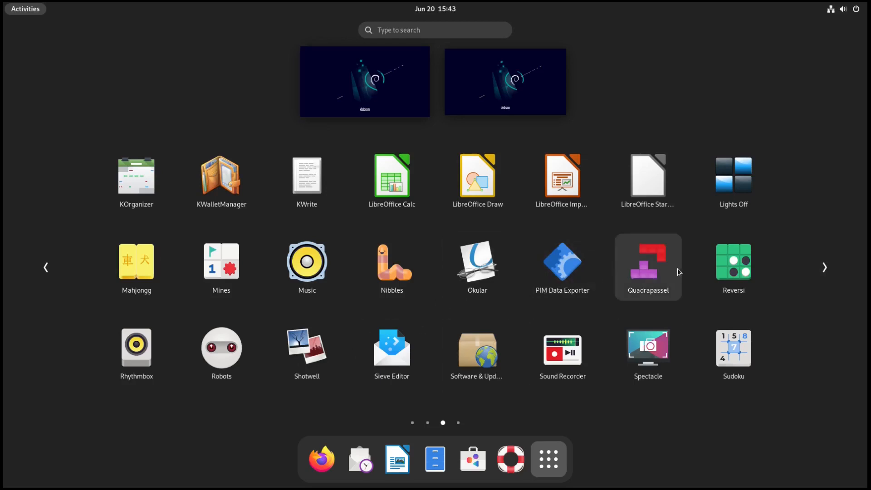
{"action": "left_click", "coordinate": [825, 269]}
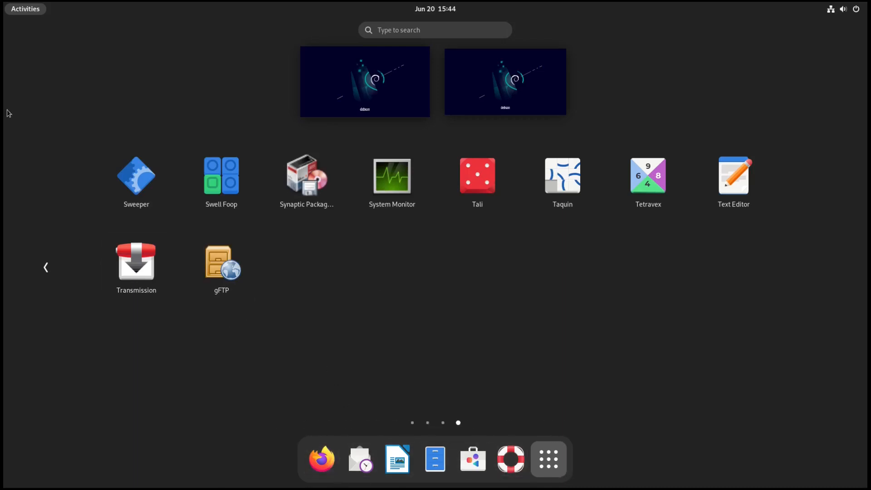
{"action": "left_click", "coordinate": [21, 15]}
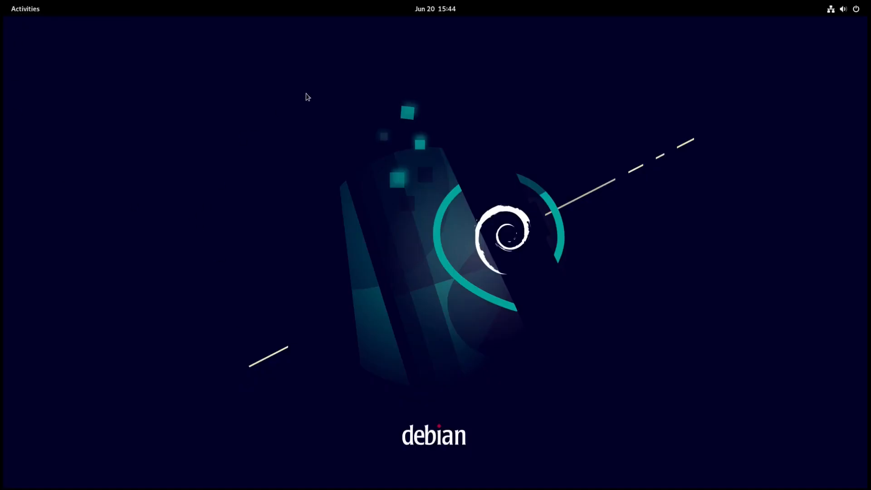
Step: Open the calendar and notifications popover, and toggle Do Not Disturb on and back off
{"action": "left_click", "coordinate": [433, 12]}
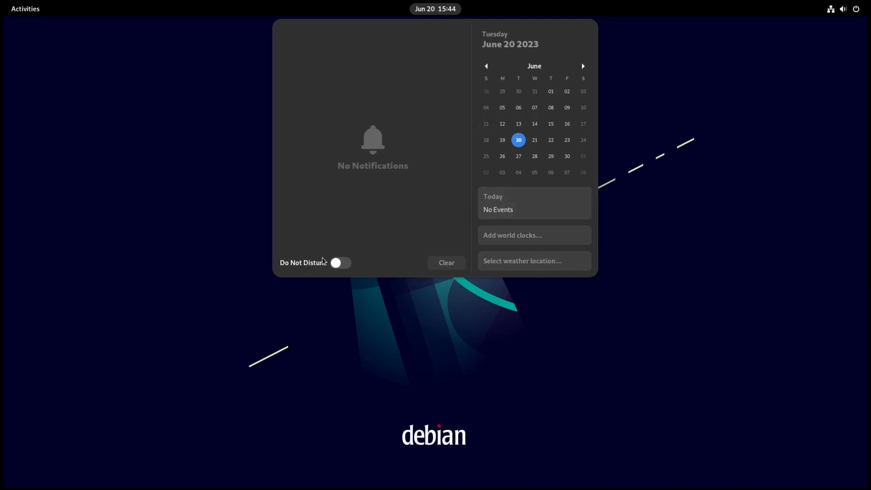
{"action": "left_click", "coordinate": [339, 262]}
{"action": "left_click", "coordinate": [342, 267]}
Step: Open Clocks from the calendar's world clocks entry, move its window nearer the desktop centre, and add London, United Kingdom
{"action": "left_click", "coordinate": [542, 239]}
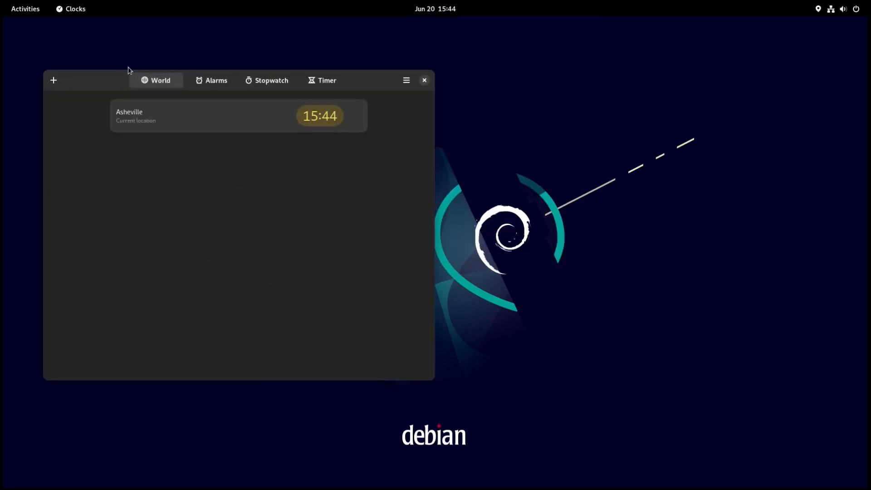
{"action": "left_click_drag", "start_coordinate": [108, 78], "coordinate": [344, 118]}
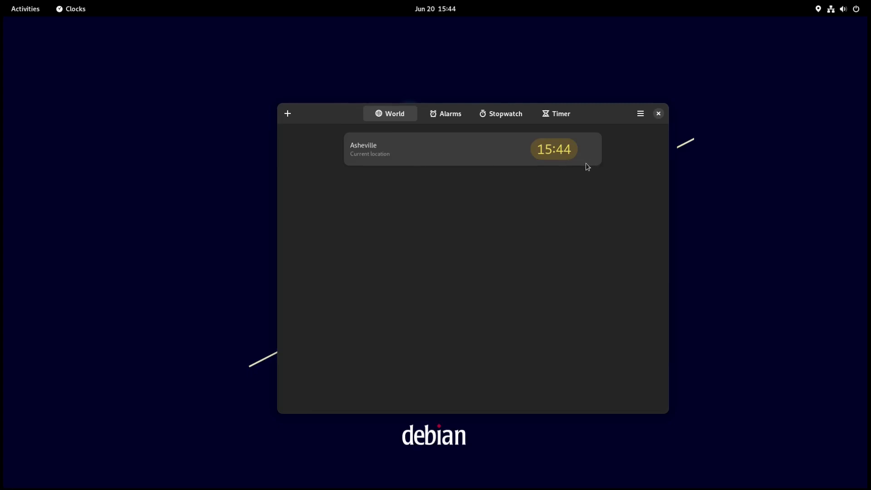
{"action": "left_click", "coordinate": [288, 114]}
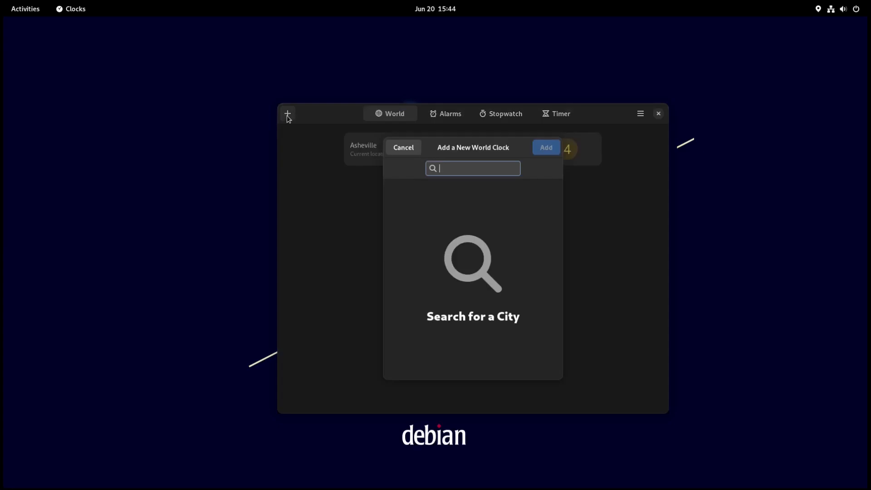
{"action": "type", "text": "London"}
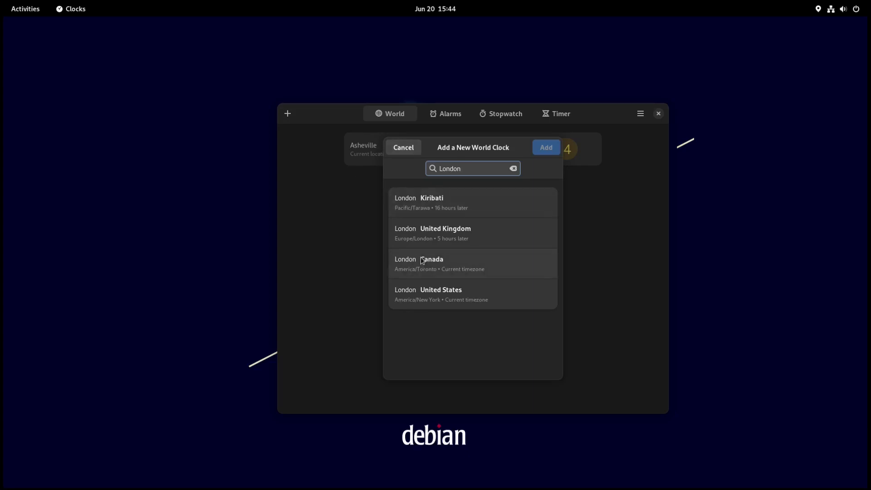
{"action": "left_click", "coordinate": [430, 233]}
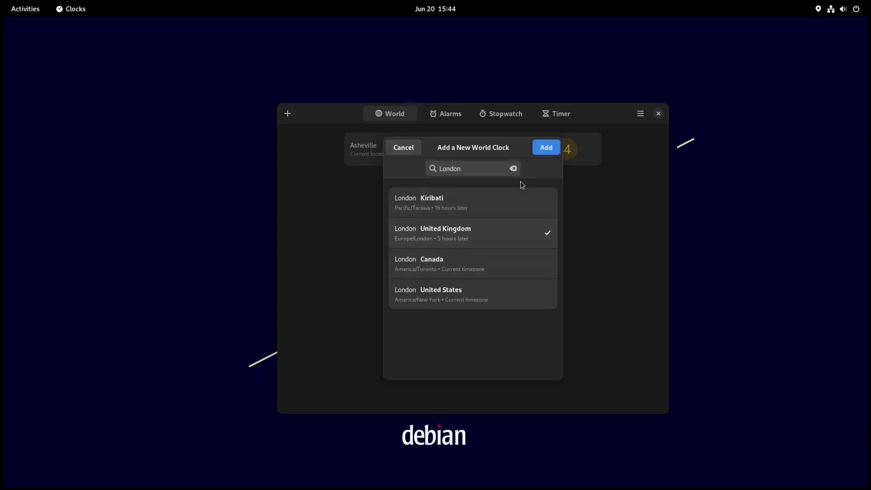
{"action": "left_click", "coordinate": [545, 149]}
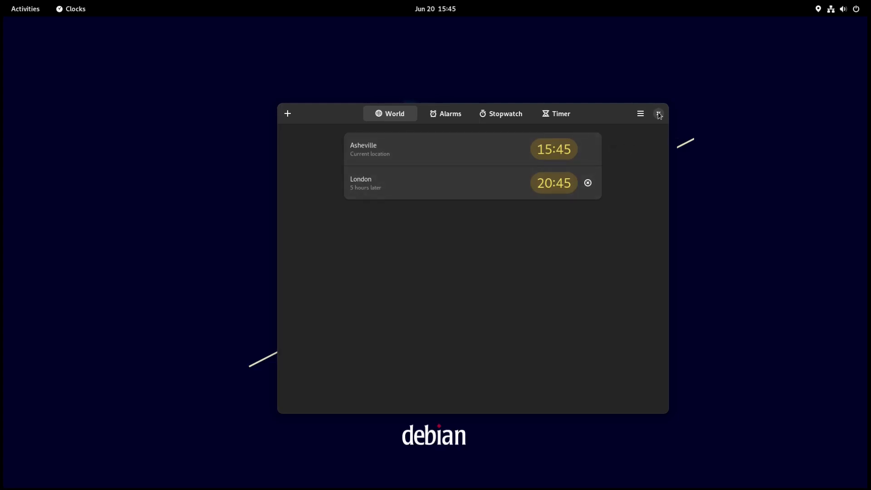
Step: View the Alarms, Stopwatch and Timer pages and the options menu of Clocks, and close the window
{"action": "left_click", "coordinate": [450, 116]}
{"action": "left_click", "coordinate": [504, 116]}
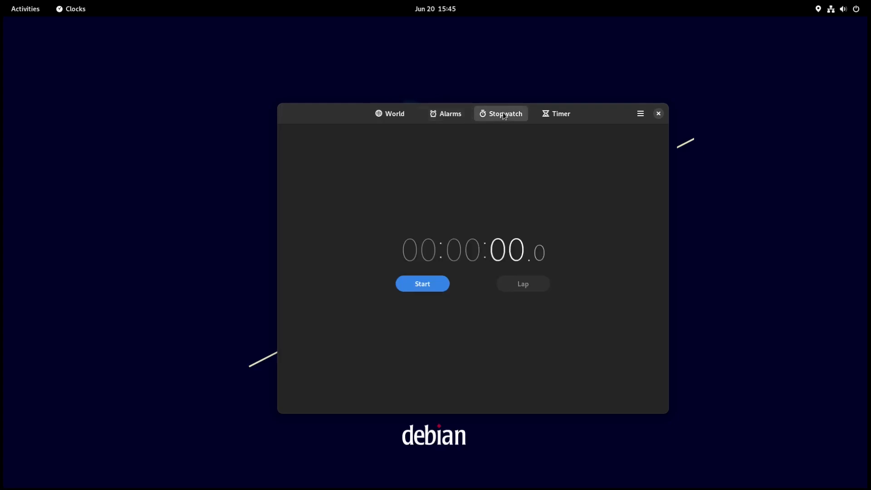
{"action": "left_click", "coordinate": [558, 114]}
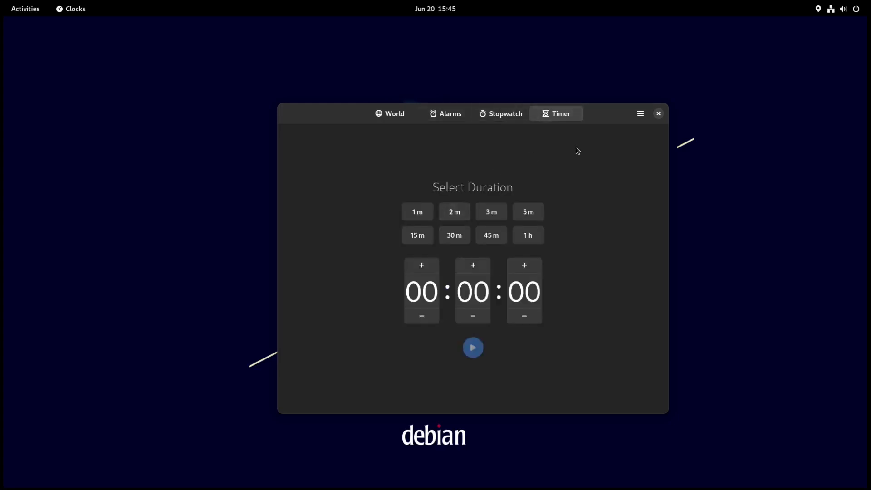
{"action": "left_click", "coordinate": [641, 116]}
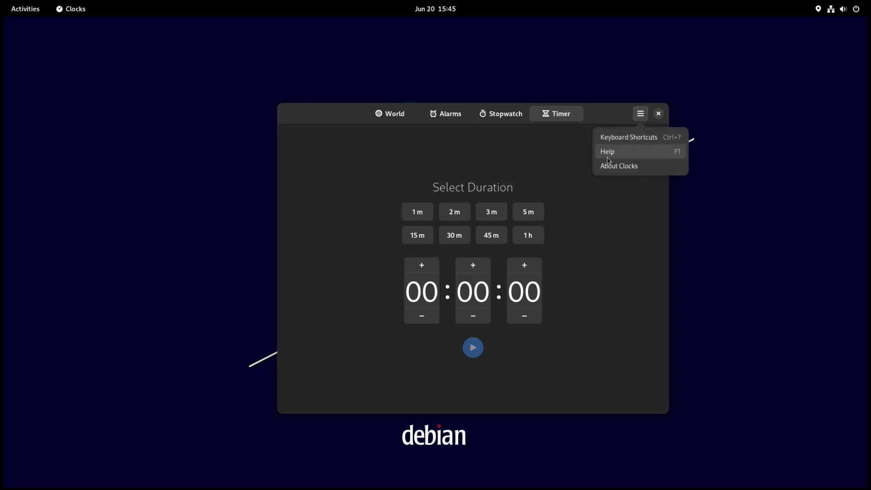
{"action": "left_click", "coordinate": [622, 184]}
{"action": "left_click", "coordinate": [659, 114]}
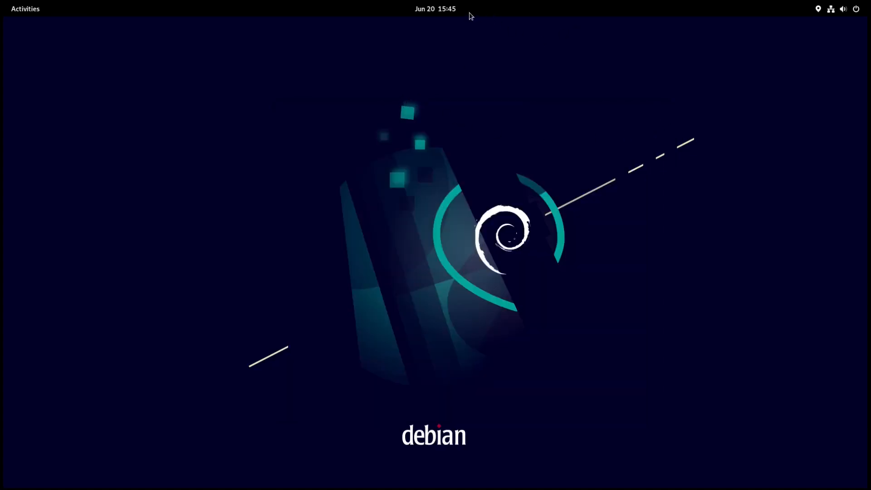
Step: Check the world clocks in the calendar and notifications popover, and close the popover
{"action": "left_click", "coordinate": [452, 11]}
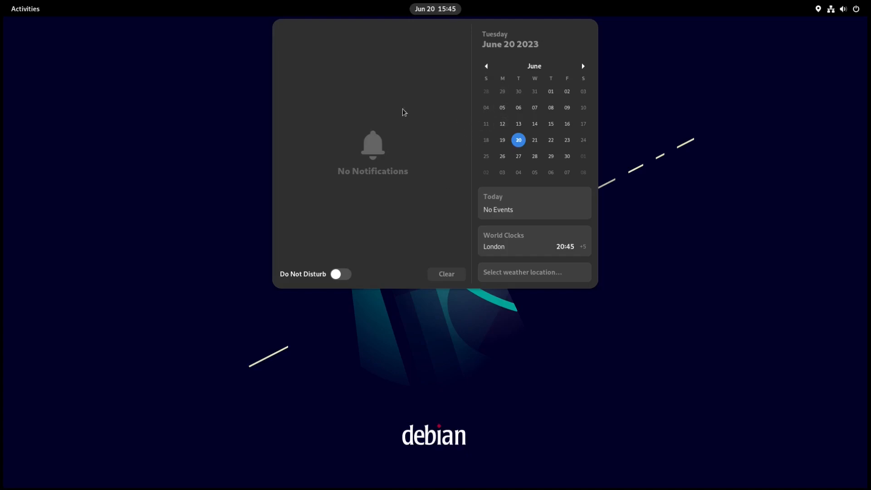
{"action": "left_click", "coordinate": [647, 138]}
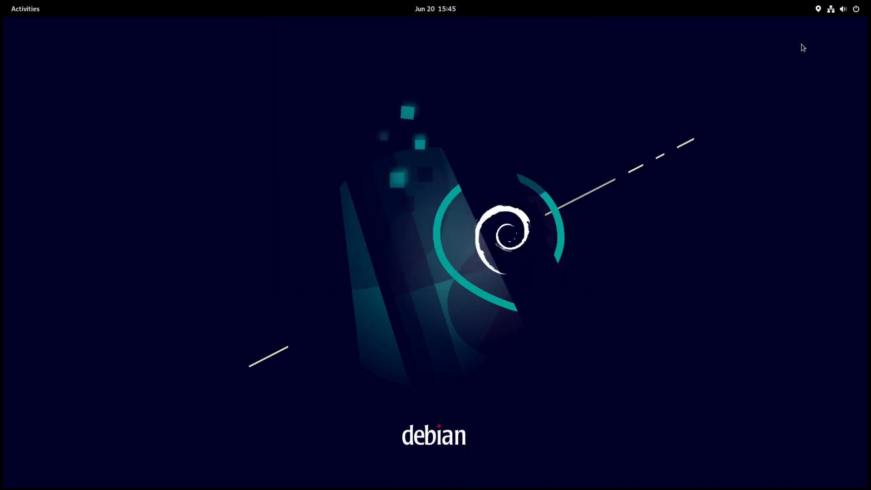
Step: Try the screenshot tool from the quick settings by shifting its capture area slightly, and close it without taking a screenshot
{"action": "left_click", "coordinate": [829, 9]}
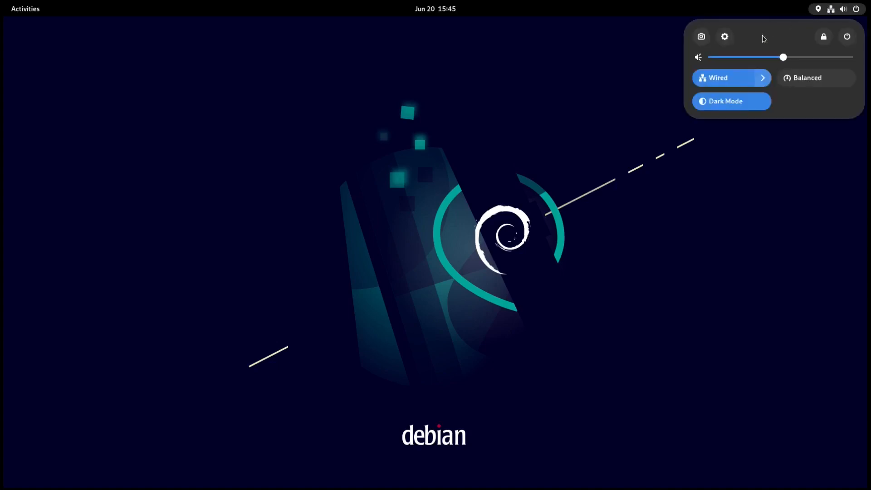
{"action": "left_click", "coordinate": [701, 41]}
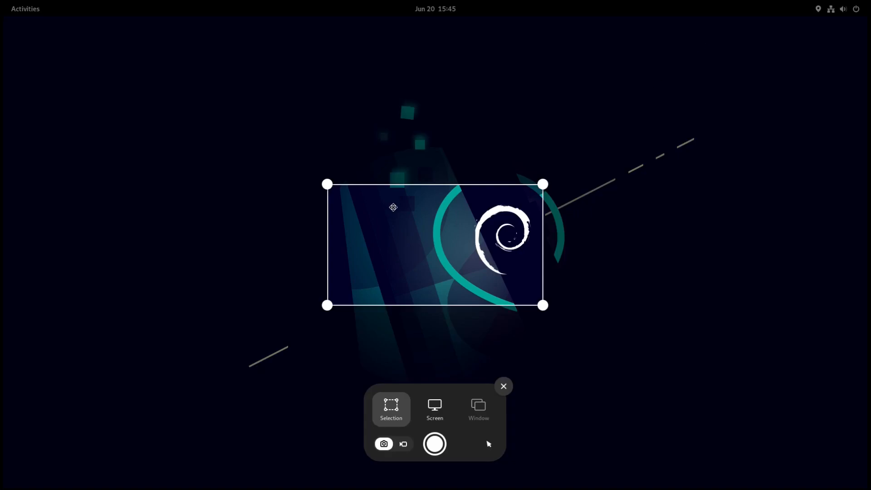
{"action": "left_click_drag", "start_coordinate": [393, 208], "coordinate": [429, 212]}
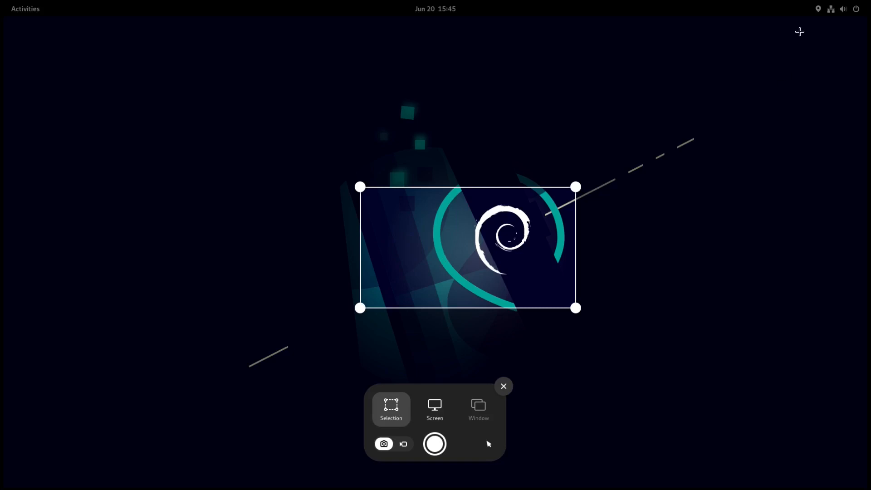
{"action": "left_click", "coordinate": [816, 174]}
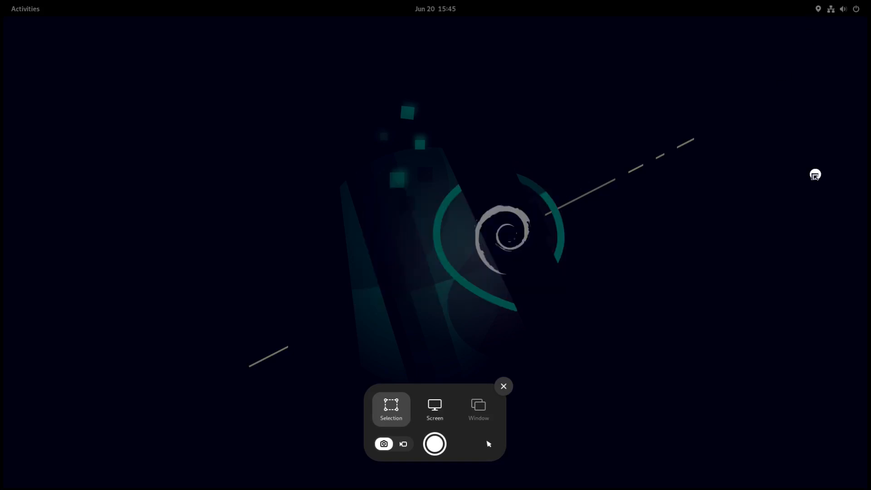
{"action": "left_click", "coordinate": [503, 387]}
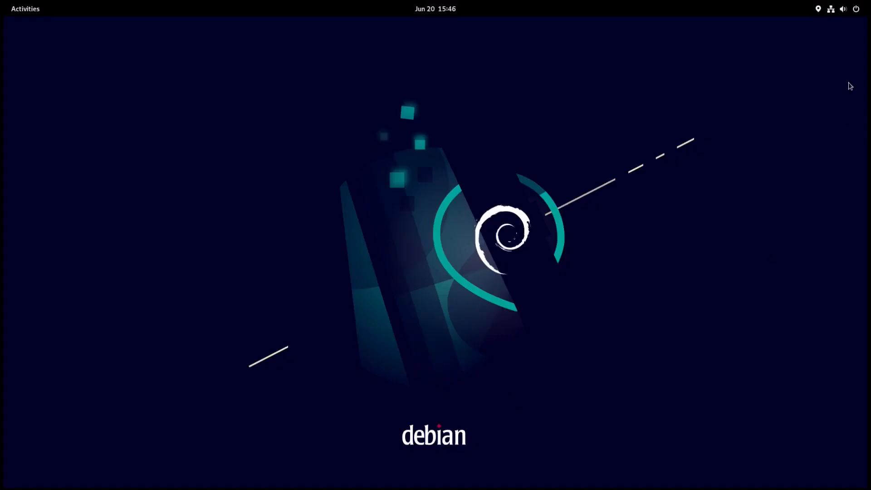
Step: Open Settings from the quick settings, view the Appearance page, and close the window
{"action": "left_click", "coordinate": [836, 16]}
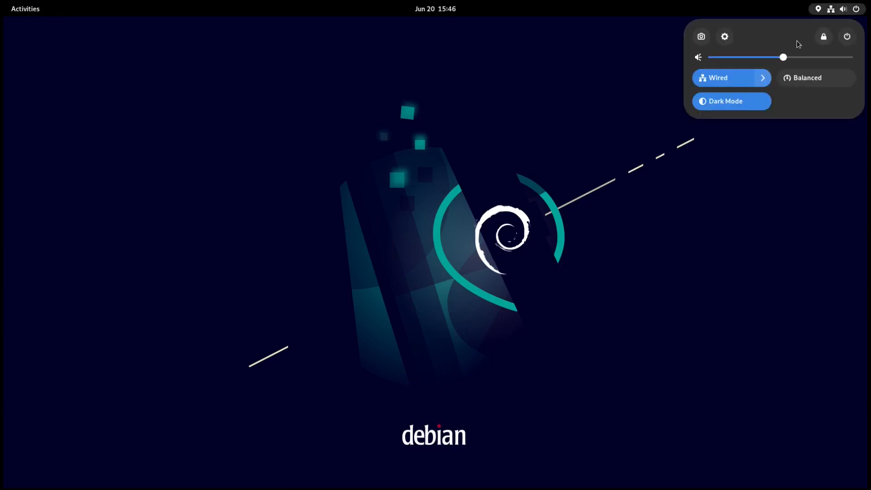
{"action": "left_click", "coordinate": [726, 37]}
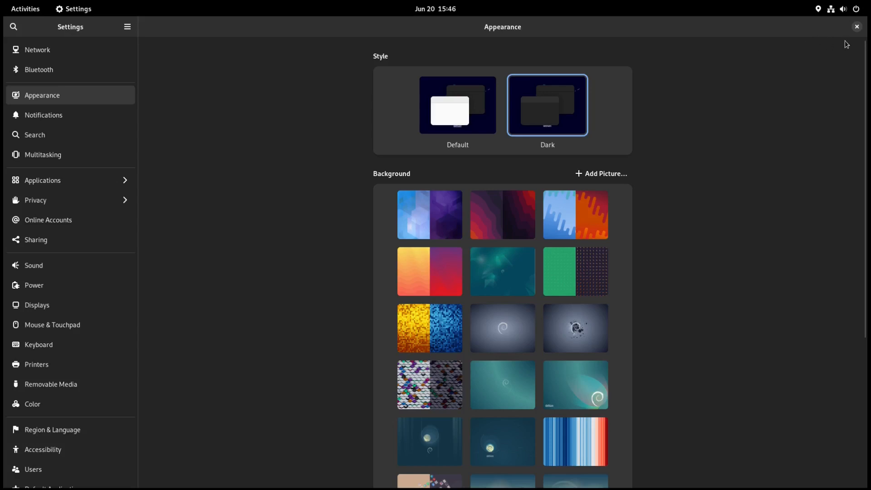
{"action": "left_click", "coordinate": [856, 27]}
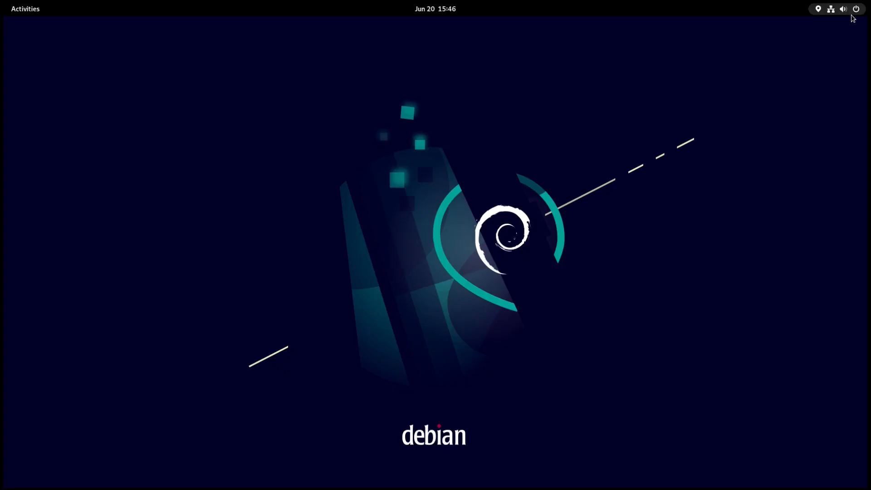
Step: View the Suspend, Restart, Power Off and Log Out options in the quick settings, and collapse them
{"action": "left_click", "coordinate": [847, 13]}
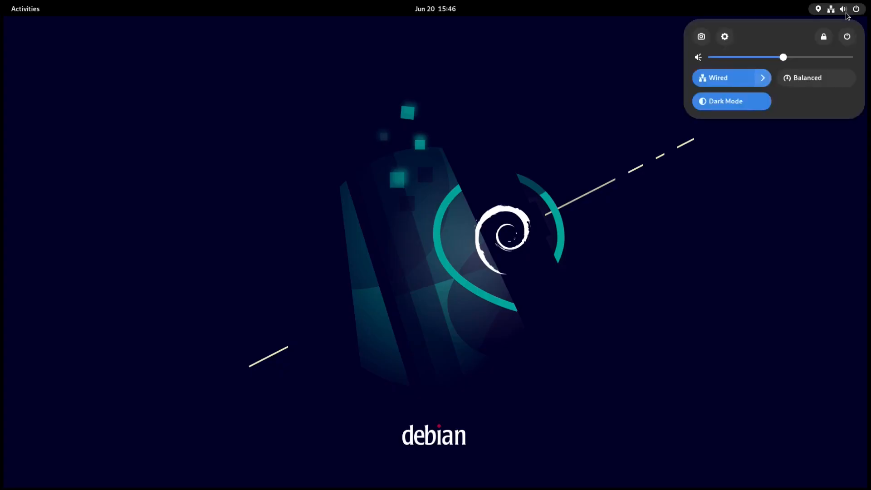
{"action": "left_click", "coordinate": [848, 37]}
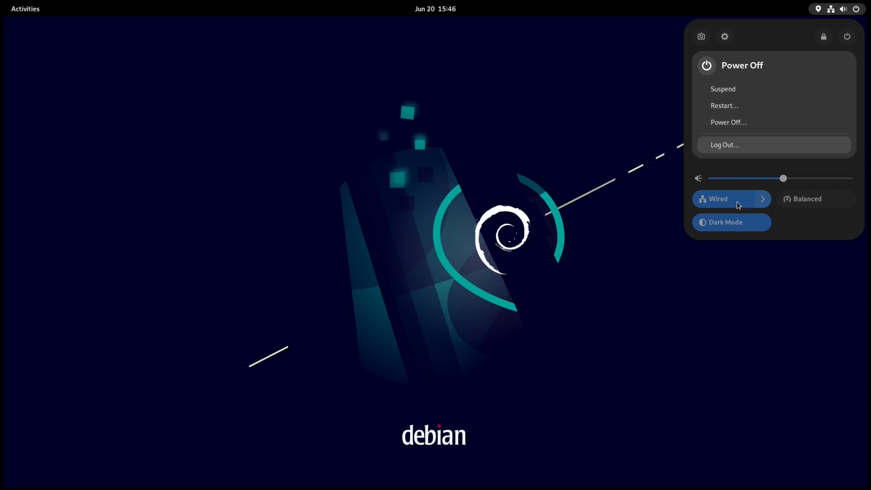
{"action": "left_click", "coordinate": [765, 200]}
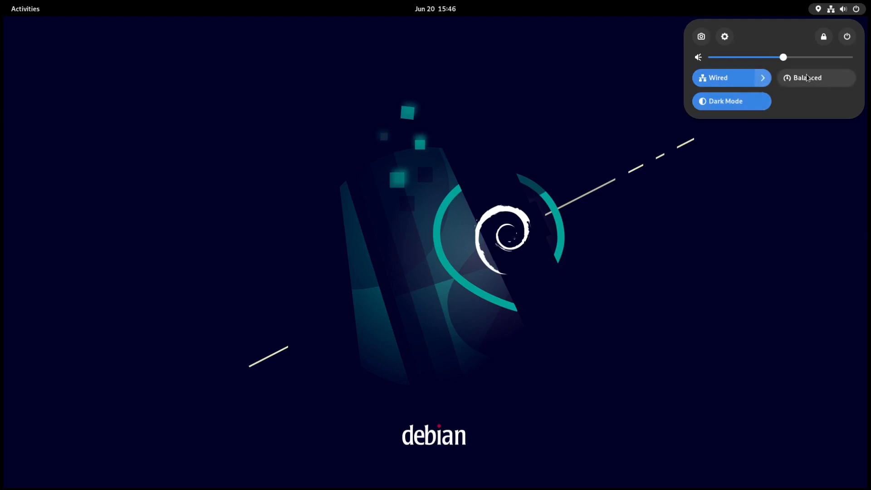
Step: Turn off the wired connection and switch the power mode to Power Saver in the quick settings
{"action": "left_click", "coordinate": [744, 80]}
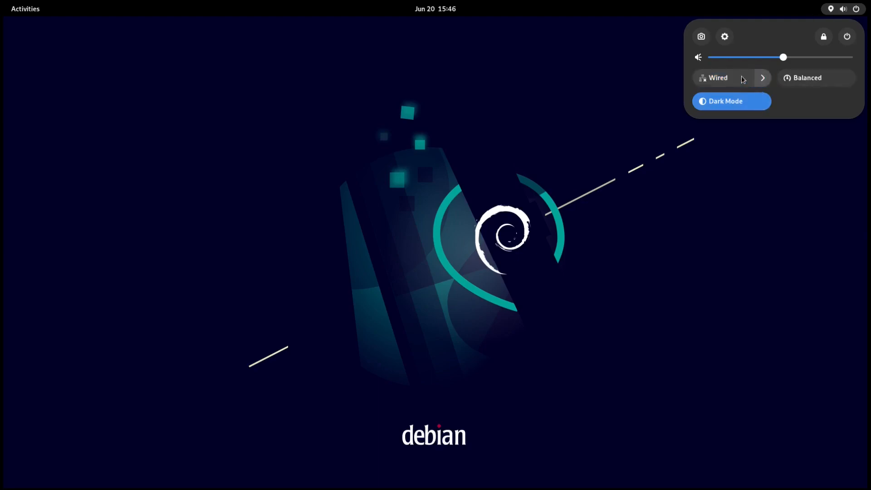
{"action": "left_click", "coordinate": [848, 40]}
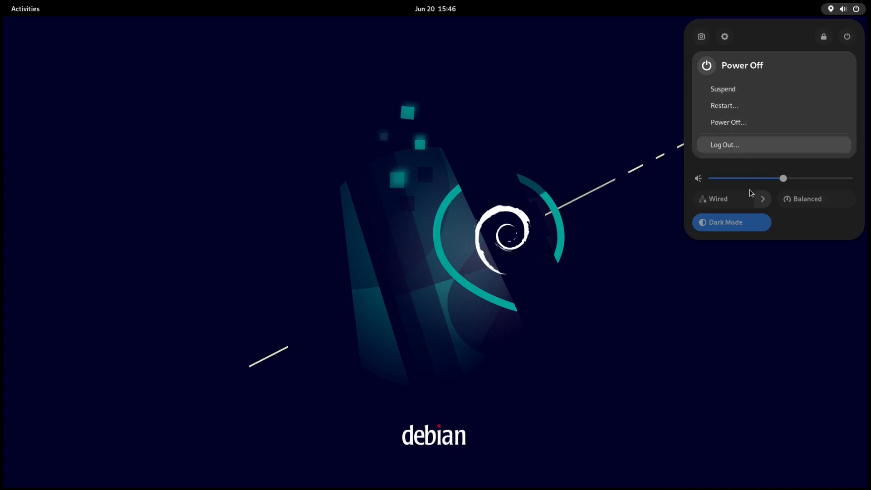
{"action": "left_click", "coordinate": [809, 196]}
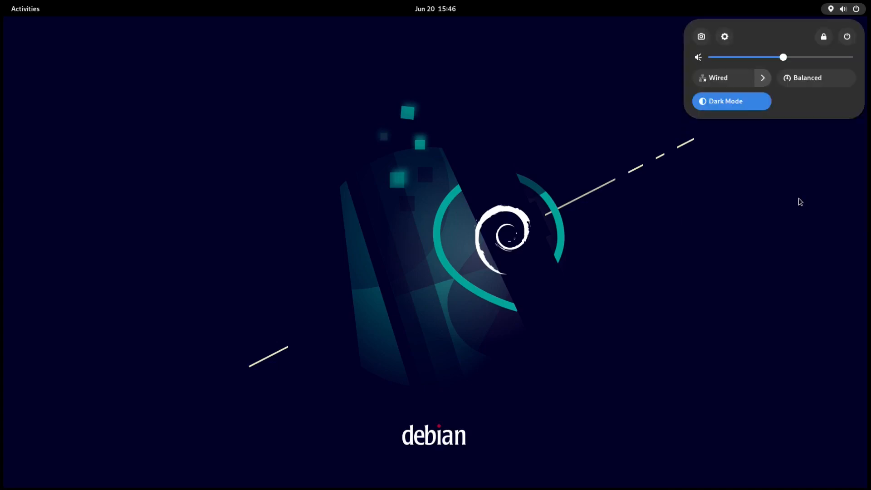
{"action": "left_click", "coordinate": [814, 88]}
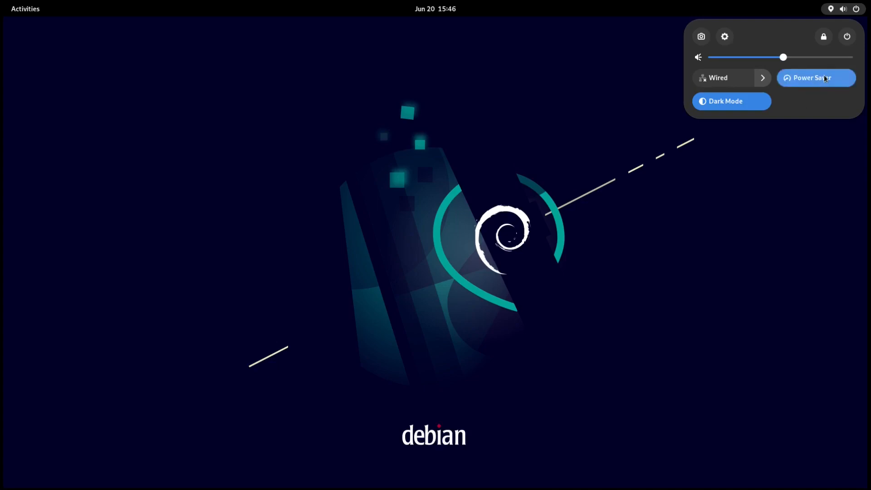
{"action": "left_click", "coordinate": [808, 149]}
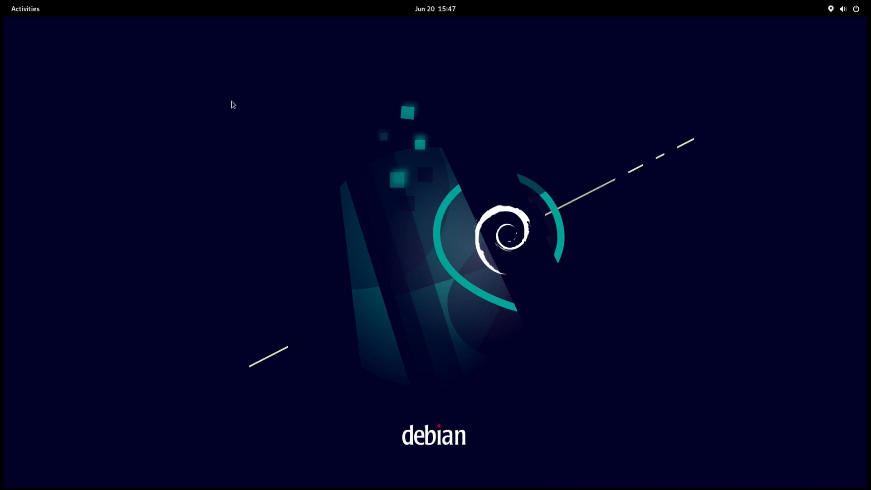
Step: Open Settings from the full application grid, view its Applications list, and return to the main list of settings
{"action": "left_click", "coordinate": [27, 8]}
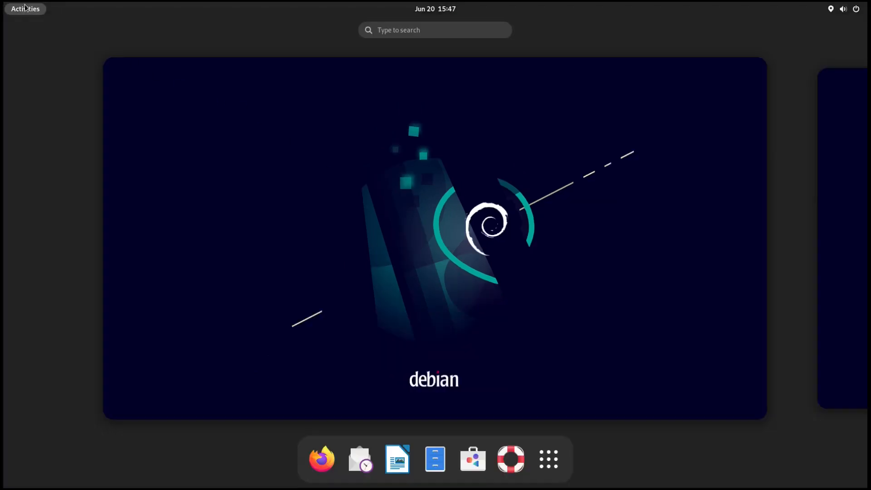
{"action": "left_click", "coordinate": [556, 466]}
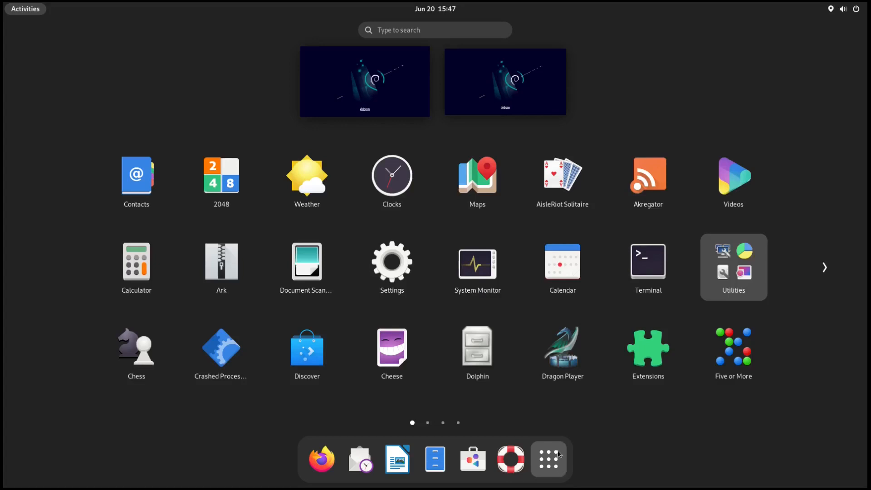
{"action": "left_click", "coordinate": [392, 279]}
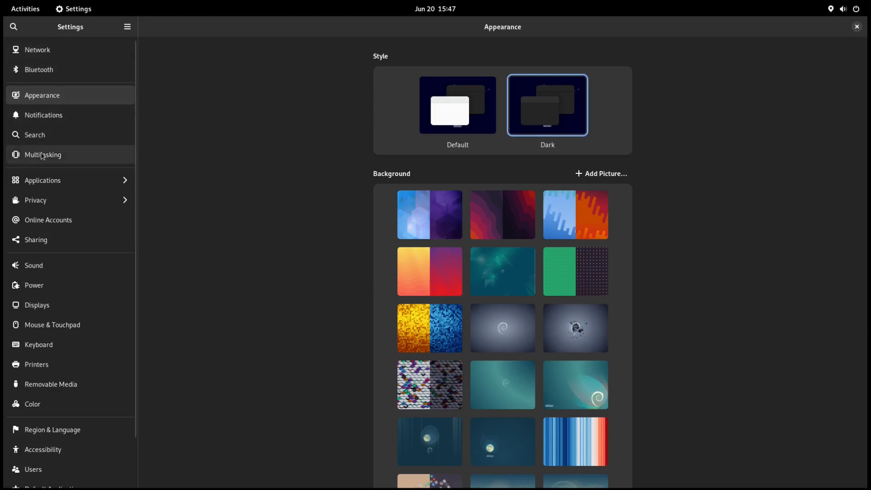
{"action": "left_click", "coordinate": [47, 173]}
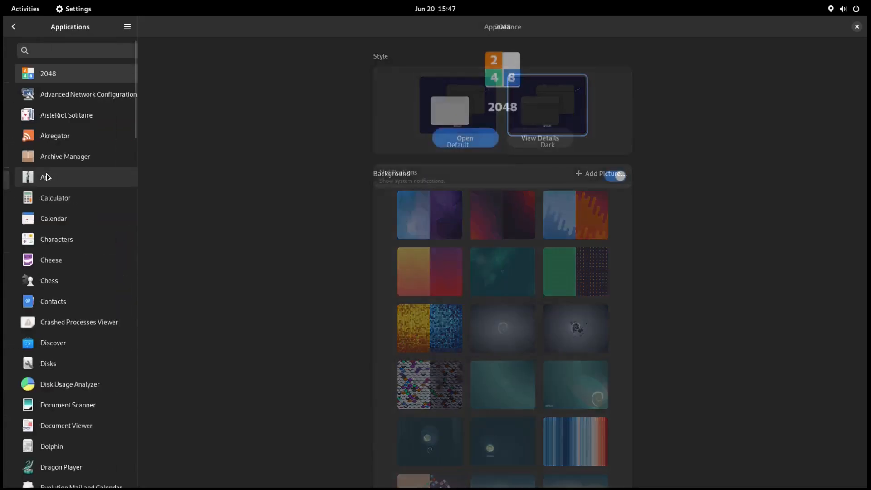
{"action": "left_click", "coordinate": [13, 27]}
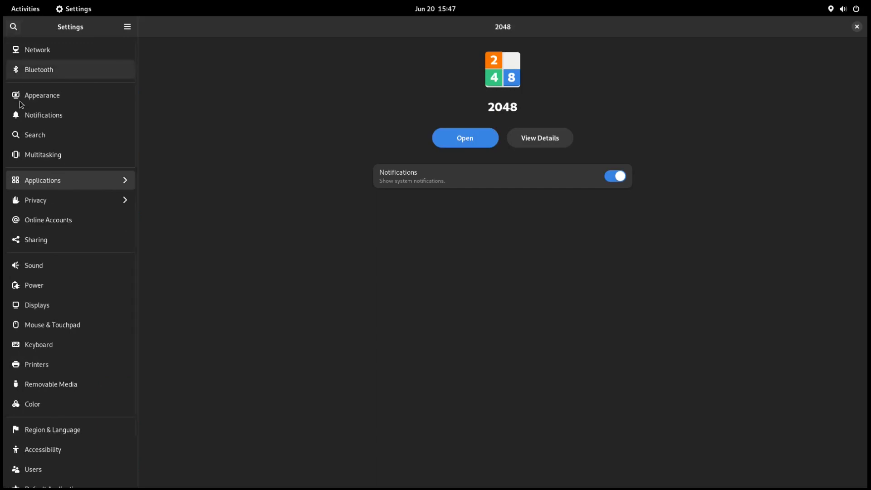
Step: View the Power, Displays, Mouse & Touchpad and Keyboard settings pages
{"action": "left_click", "coordinate": [47, 289]}
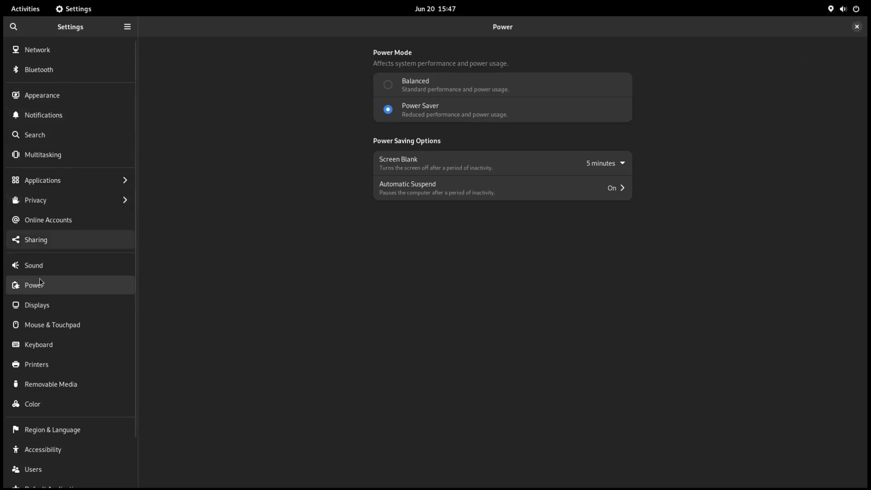
{"action": "left_click", "coordinate": [30, 305]}
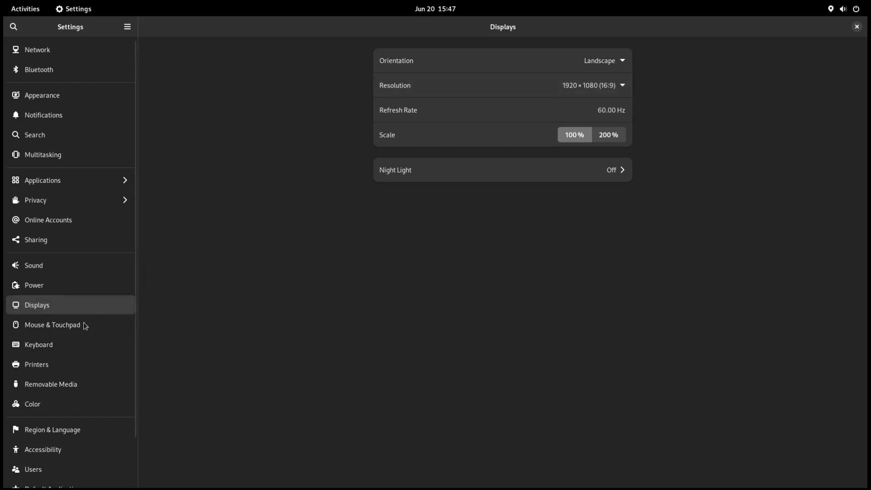
{"action": "left_click", "coordinate": [71, 333]}
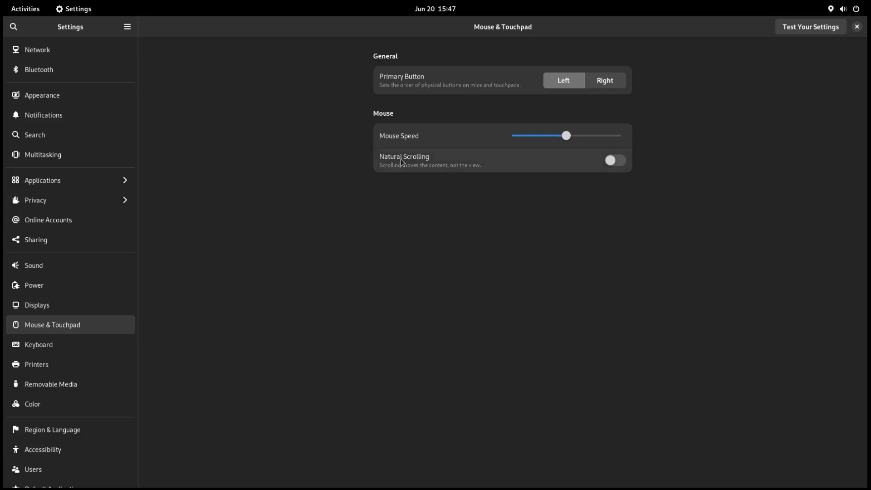
{"action": "left_click", "coordinate": [32, 349]}
Step: Open the Printers settings page and try to unlock it with the administrator password
{"action": "left_click", "coordinate": [26, 369]}
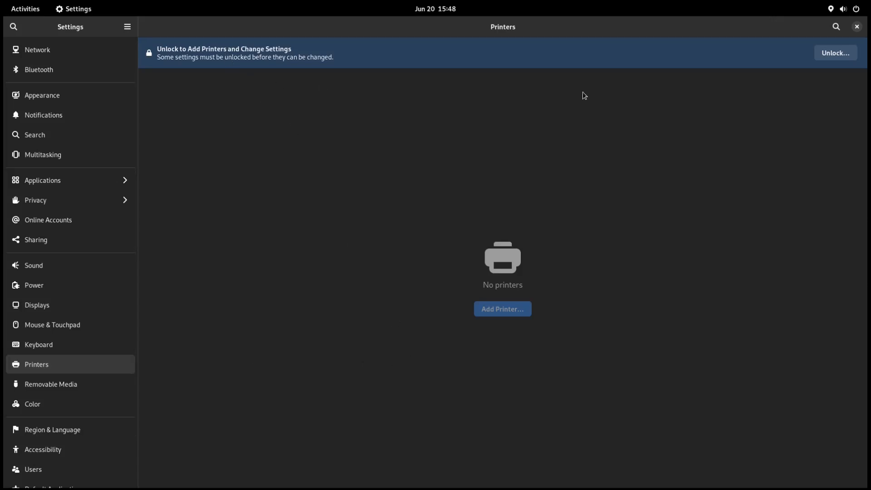
{"action": "left_click", "coordinate": [836, 56]}
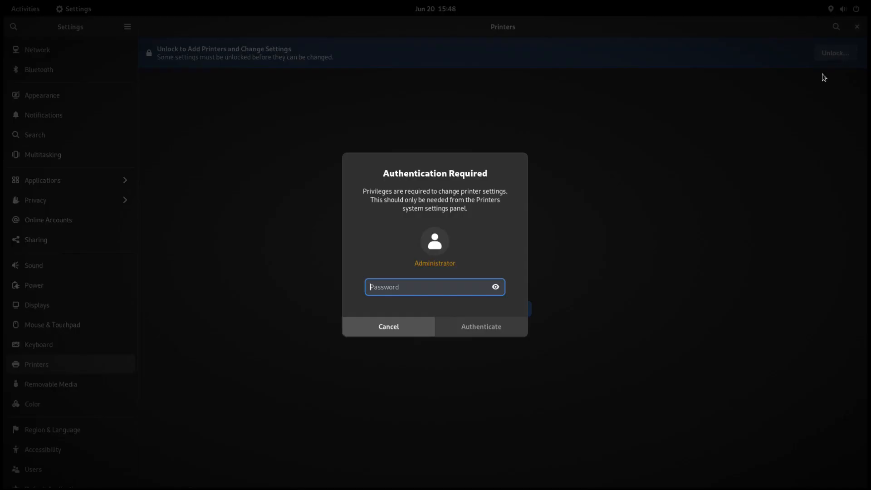
{"action": "type", "text": "•••••••••••••"}
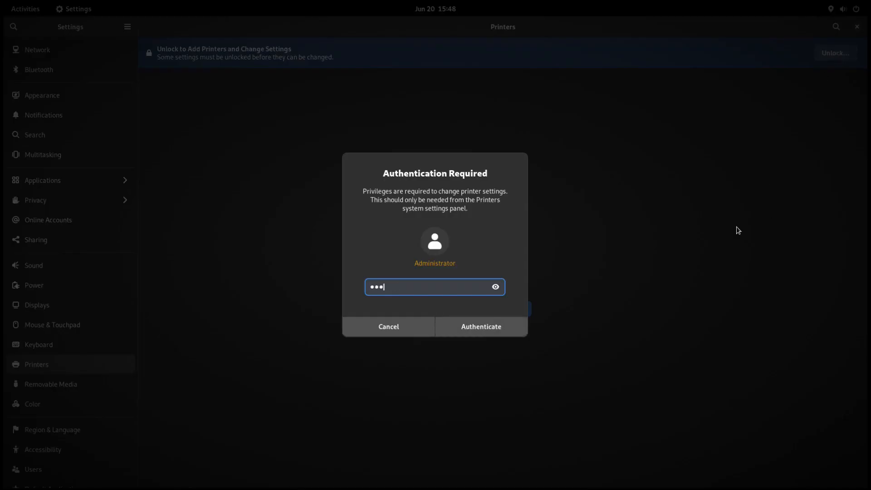
{"action": "key", "text": "Return"}
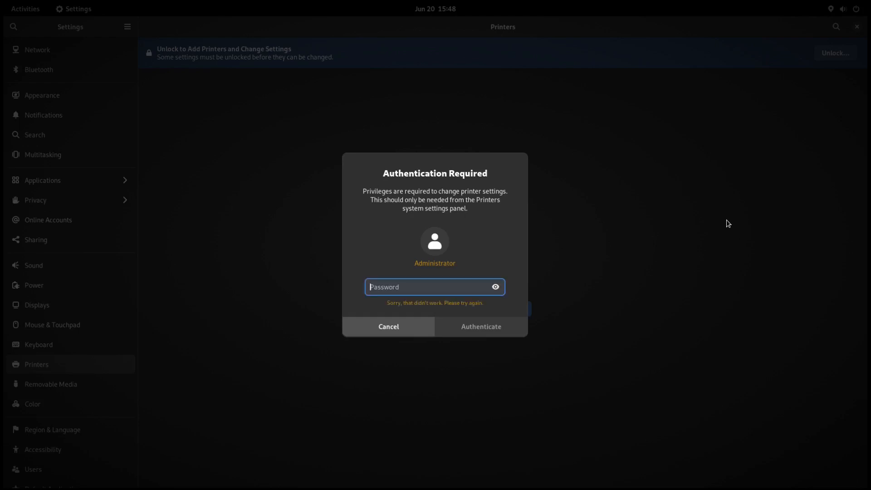
Step: Clear the mistyped entry, re-enter the administrator password, and authenticate to unlock the printer settings
{"action": "type", "text": "••••••"}
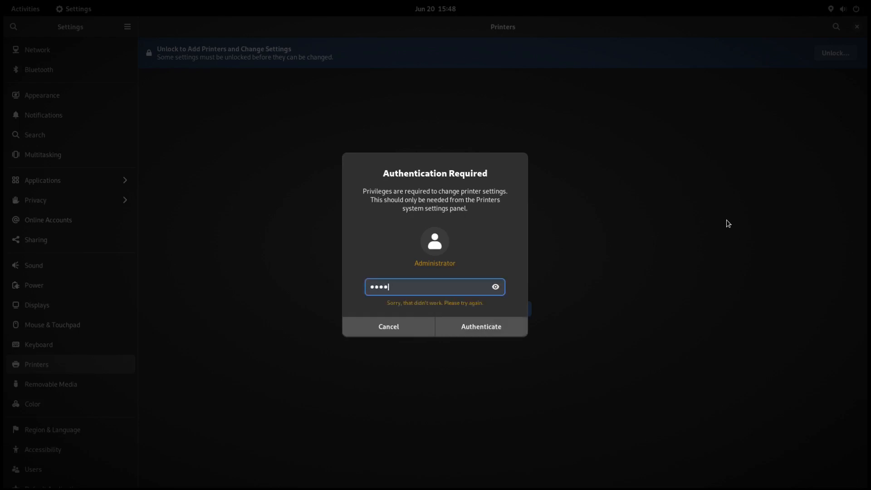
{"action": "key", "text": "BackSpace"}
{"action": "key", "text": "BackSpace"}
{"action": "key", "text": "BackSpace"}
{"action": "key", "text": "BackSpace"}
{"action": "key", "text": "BackSpace"}
{"action": "key", "text": "BackSpace"}
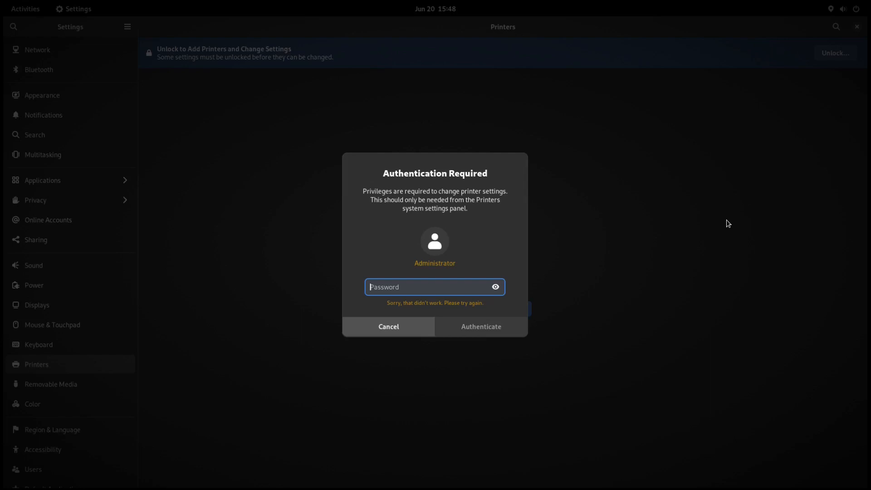
{"action": "type", "text": "•••••••"}
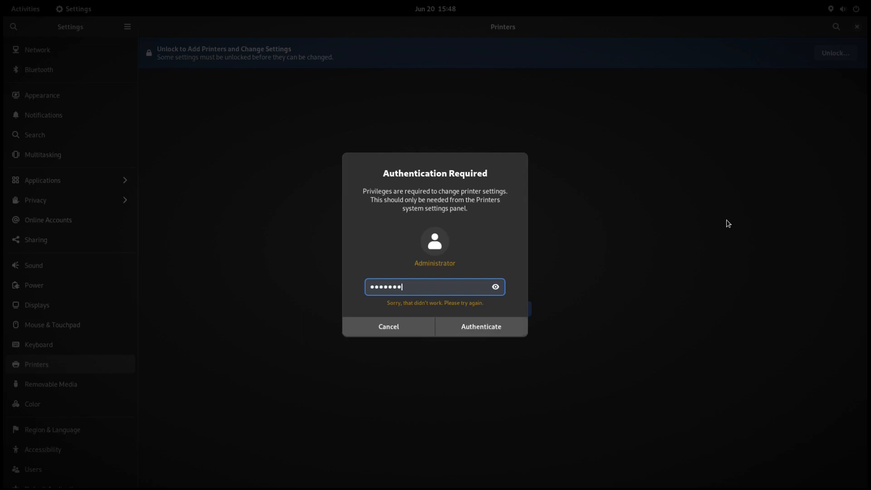
{"action": "type", "text": "•••"}
{"action": "key", "text": "Return"}
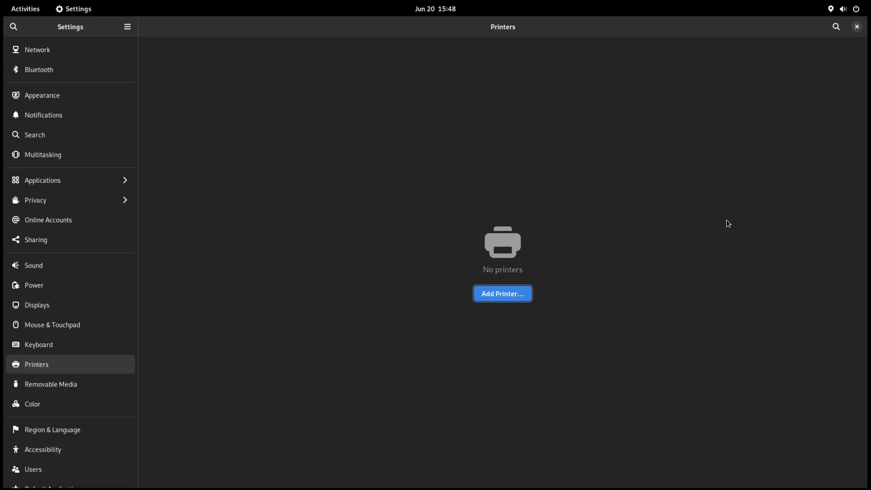
Step: Add the detected CUPS-BRF-Printer to the system's printers
{"action": "left_click", "coordinate": [509, 295]}
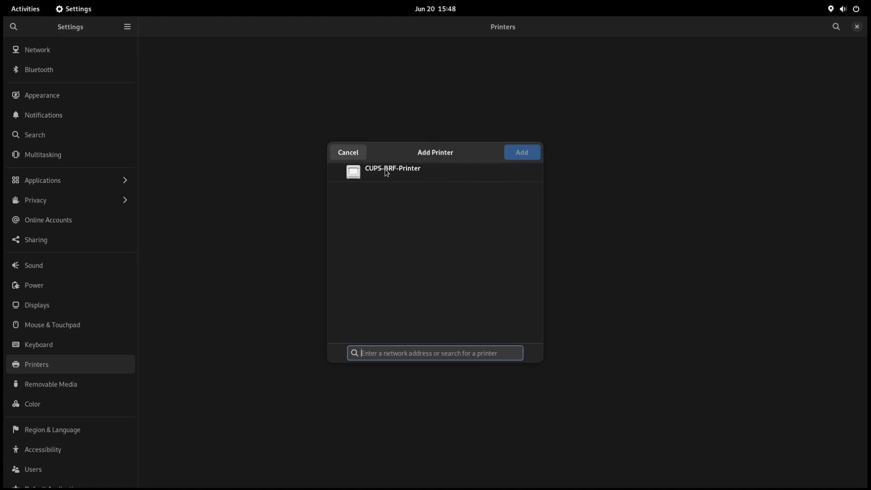
{"action": "left_click", "coordinate": [386, 172]}
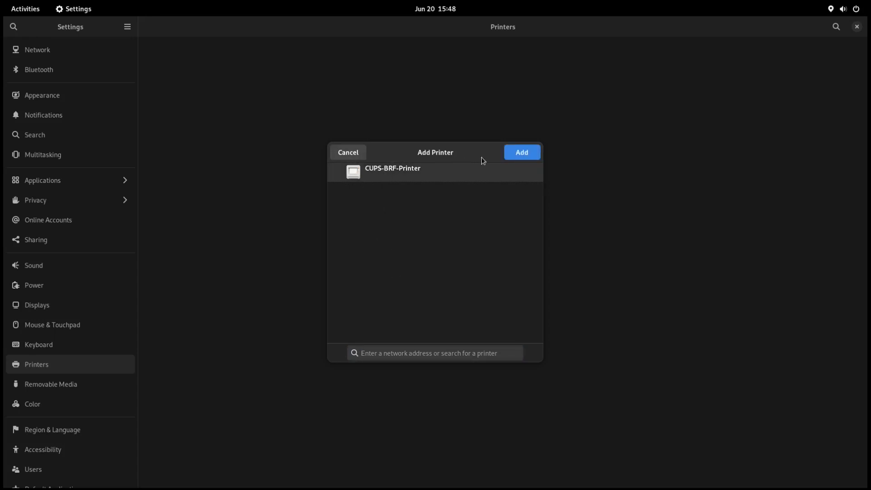
{"action": "left_click", "coordinate": [535, 155]}
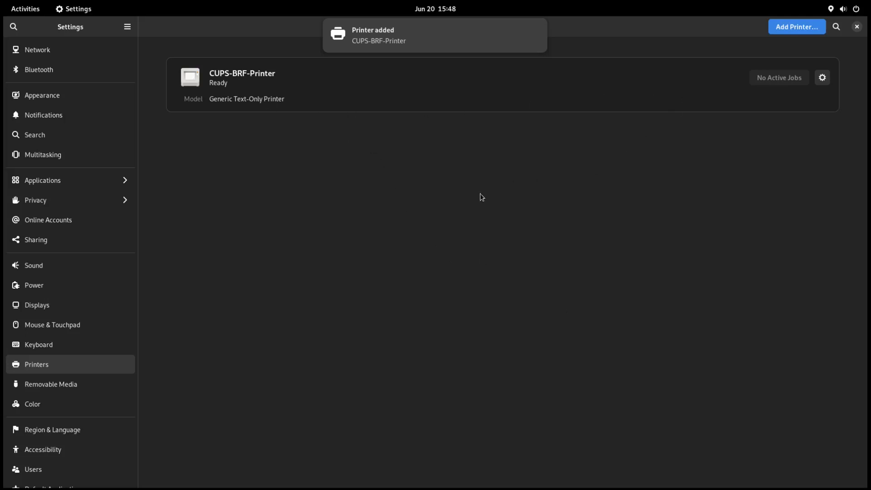
Step: Open the Users settings page and unlock it by authenticating with the administrator password
{"action": "scroll", "coordinate": [91, 390], "scroll_direction": "down", "scroll_amount": 2}
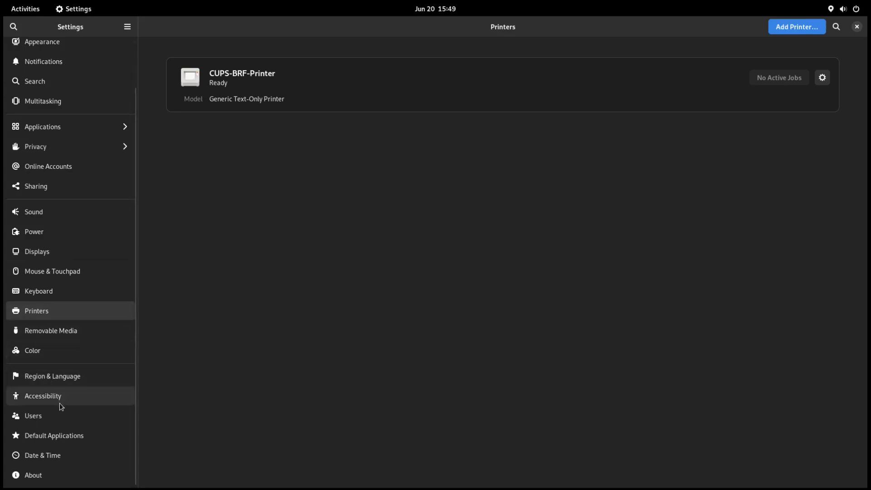
{"action": "left_click", "coordinate": [76, 420]}
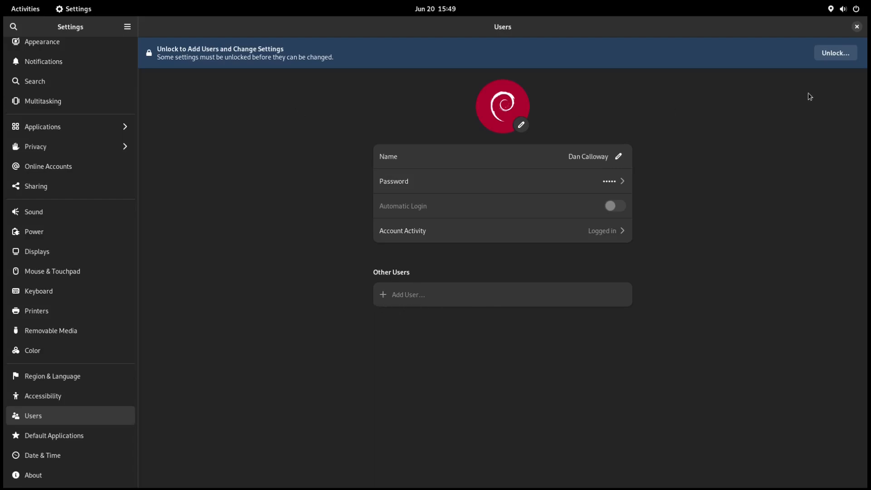
{"action": "left_click", "coordinate": [835, 53]}
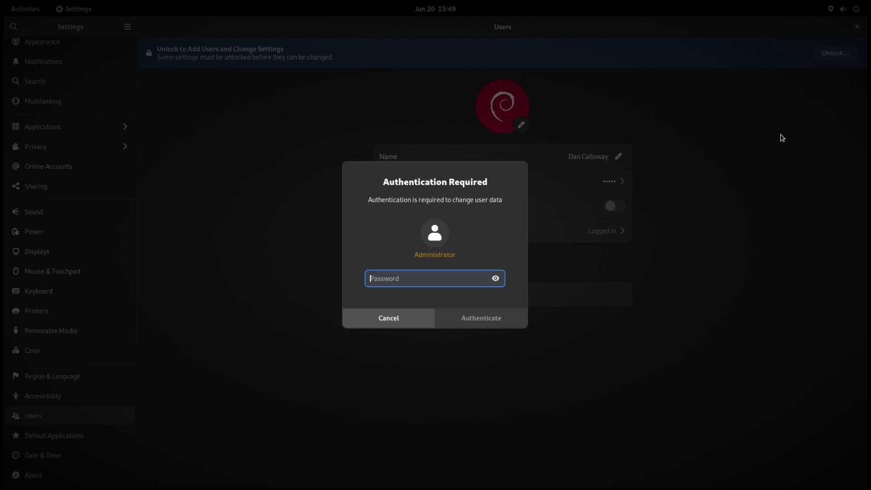
{"action": "type", "text": "•••••••••••"}
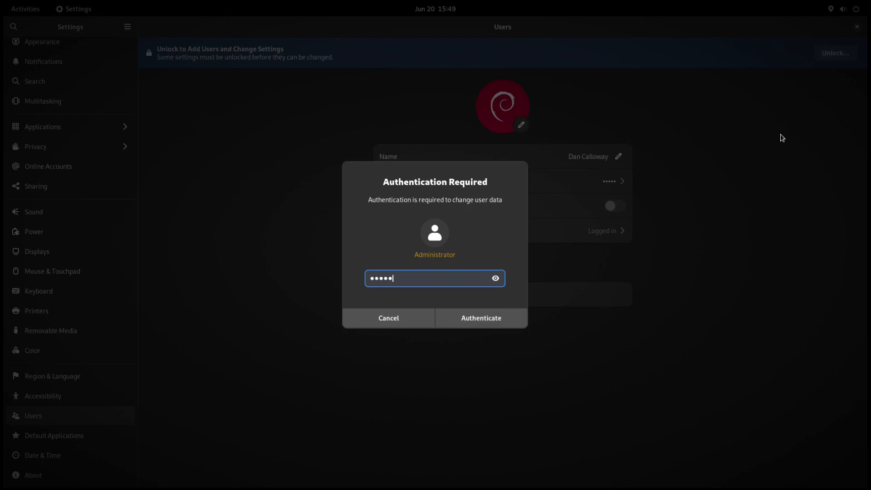
{"action": "key", "text": "Return"}
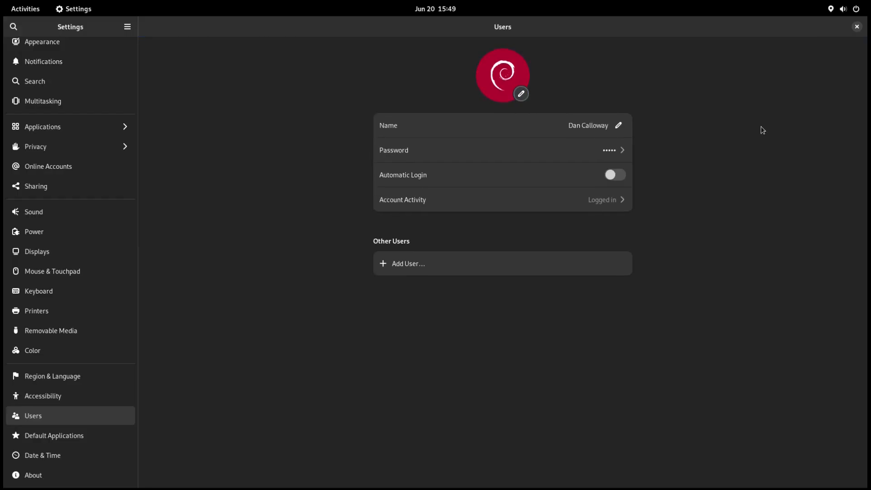
Step: Add a user named Test User with administrator rights, leaving the password to be chosen by the user on first login
{"action": "left_click", "coordinate": [395, 264]}
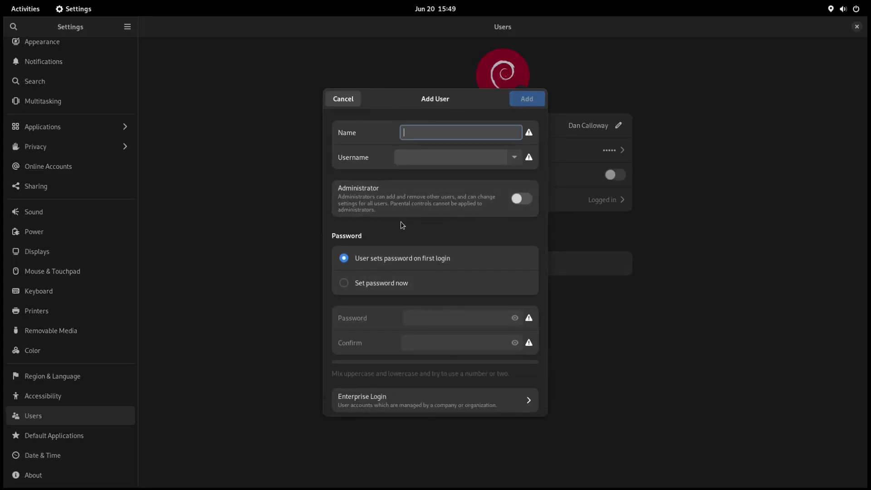
{"action": "type", "text": "Test User"}
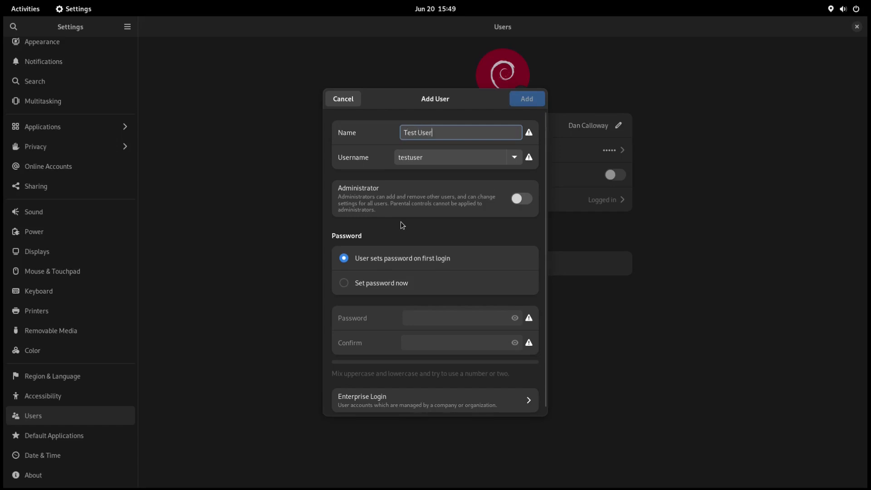
{"action": "key", "text": "Tab"}
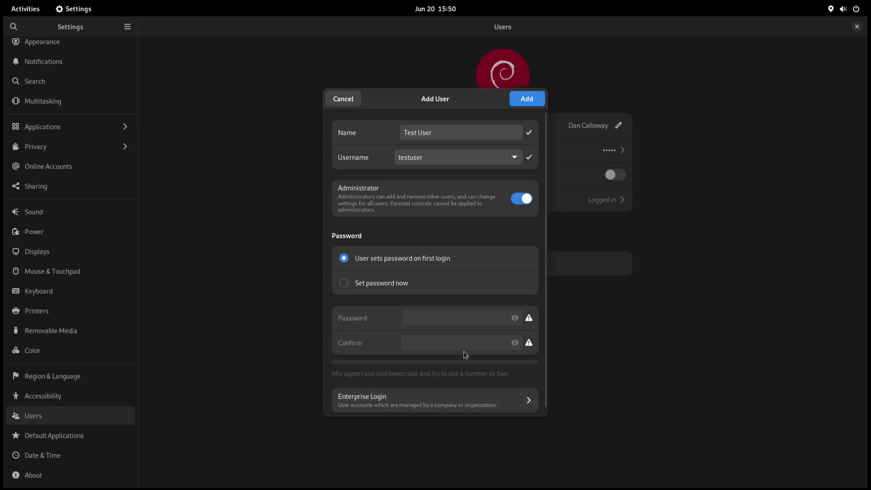
{"action": "left_click", "coordinate": [532, 102]}
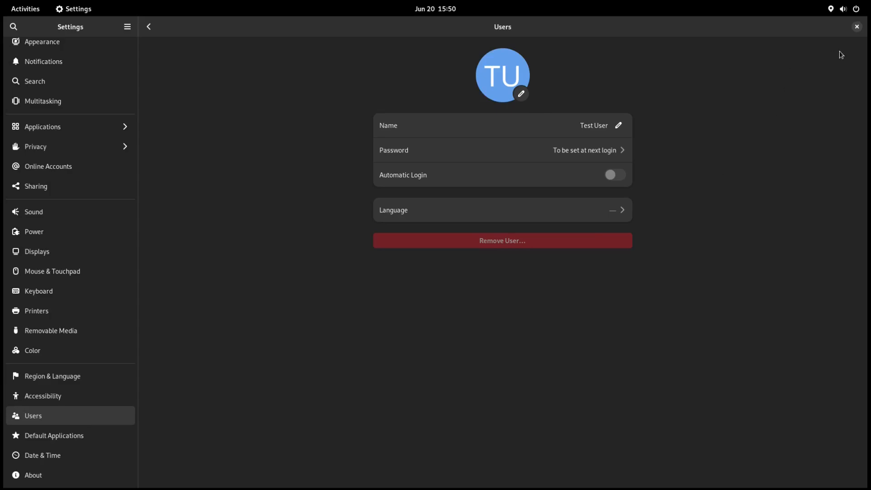
Step: Close Settings and log out of the current desktop session
{"action": "left_click", "coordinate": [857, 27]}
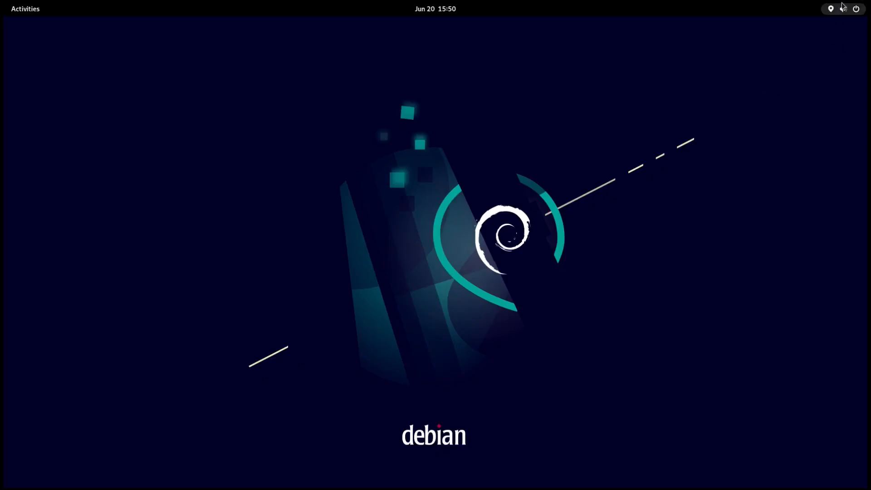
{"action": "left_click", "coordinate": [856, 12]}
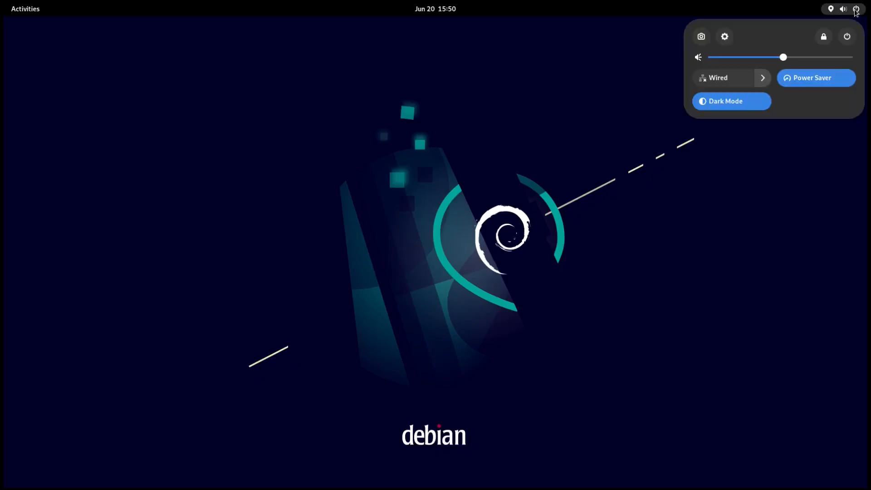
{"action": "left_click", "coordinate": [848, 37]}
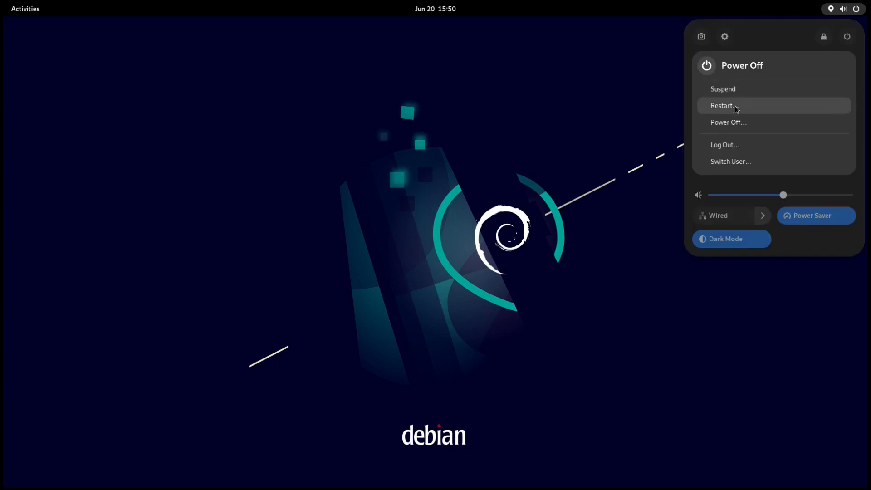
{"action": "left_click", "coordinate": [722, 146]}
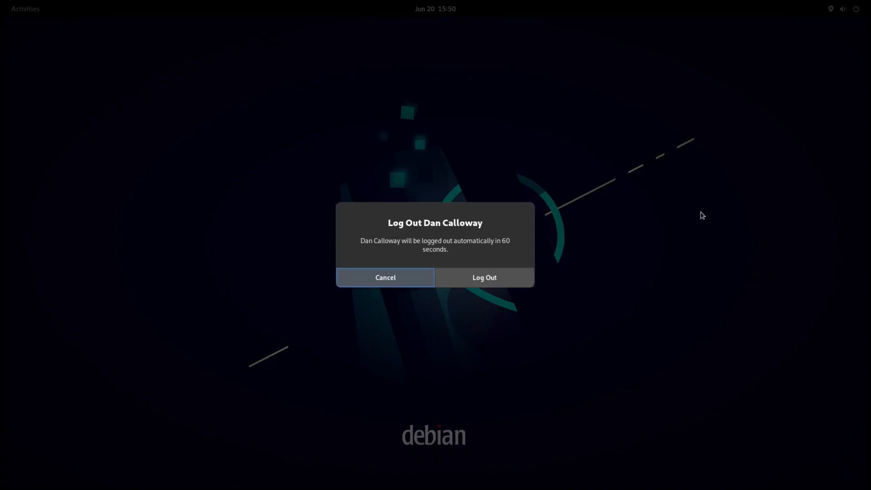
{"action": "left_click", "coordinate": [492, 285]}
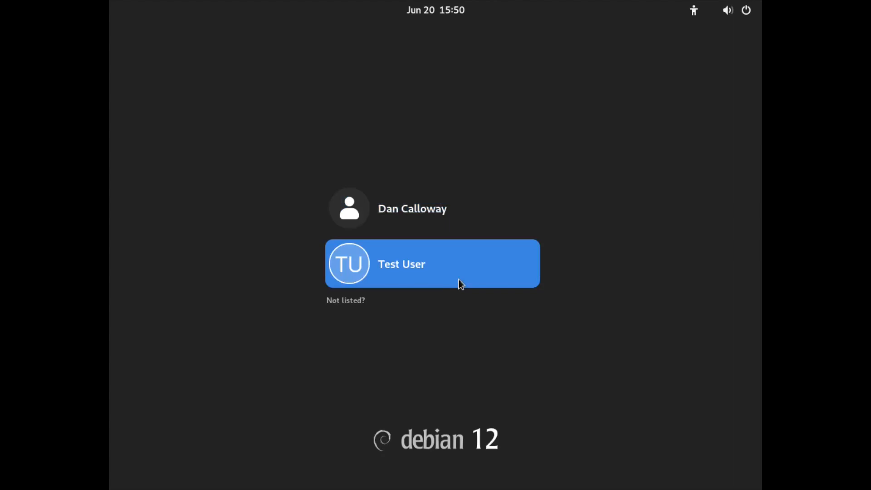
Step: Log in as Test User, entering and confirming a new account password
{"action": "left_click", "coordinate": [411, 280]}
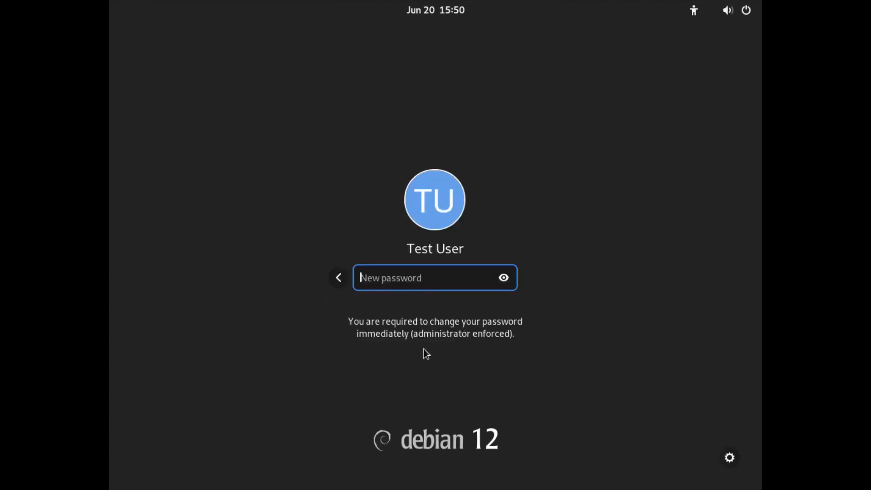
{"action": "type", "text": "••••••••••••••"}
{"action": "key", "text": "Return"}
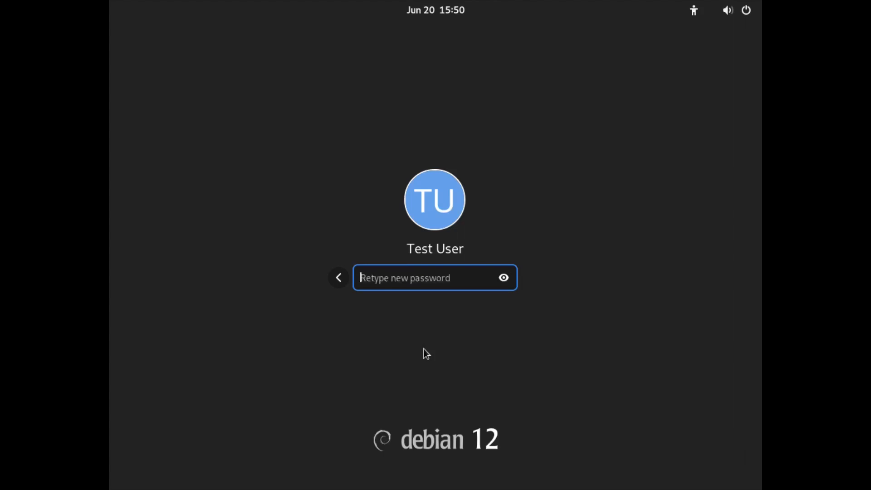
{"action": "type", "text": "••••••••••"}
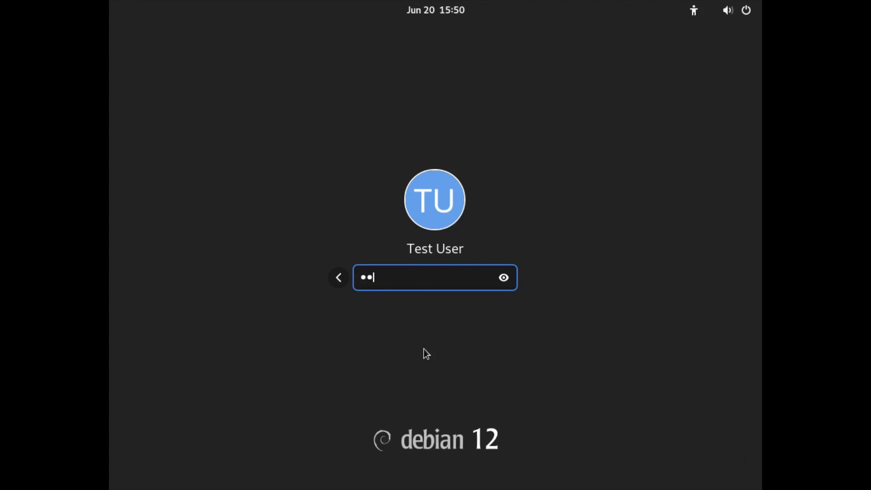
{"action": "type", "text": "••••"}
{"action": "key", "text": "Return"}
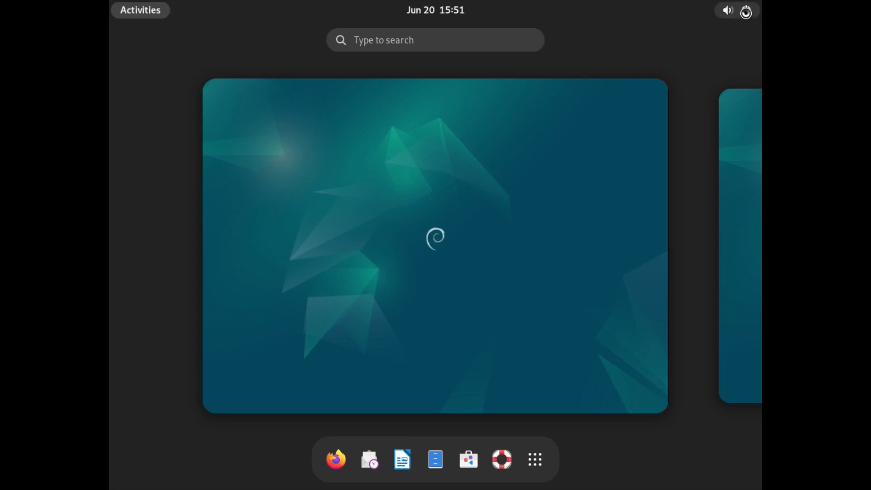
Step: Restart the system from the Test User session and boot the Debian GNU/Linux entry
{"action": "left_click", "coordinate": [746, 11]}
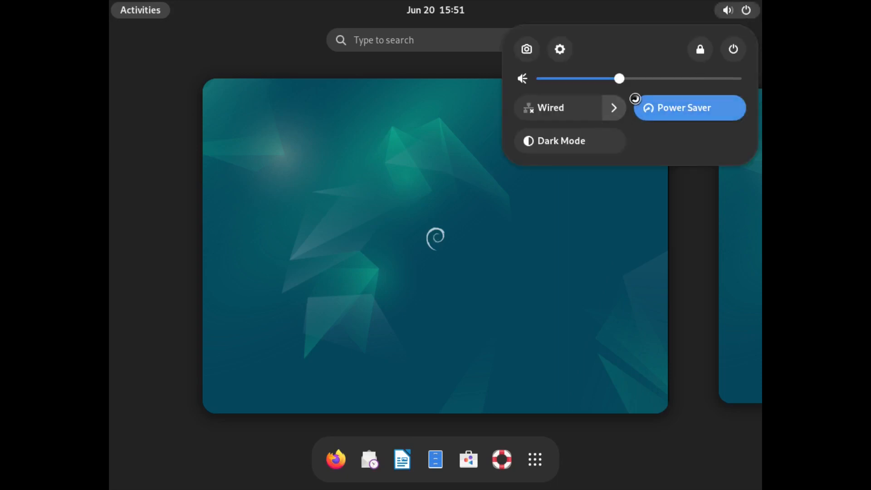
{"action": "left_click", "coordinate": [733, 51]}
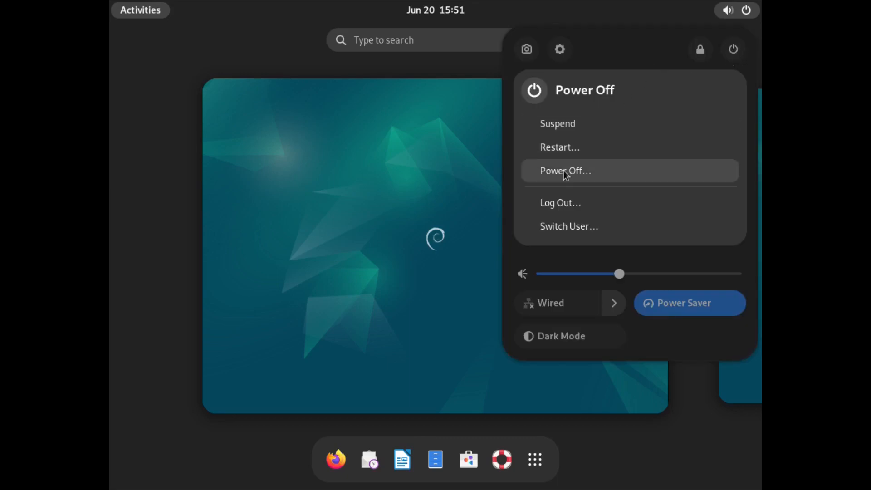
{"action": "left_click", "coordinate": [560, 151]}
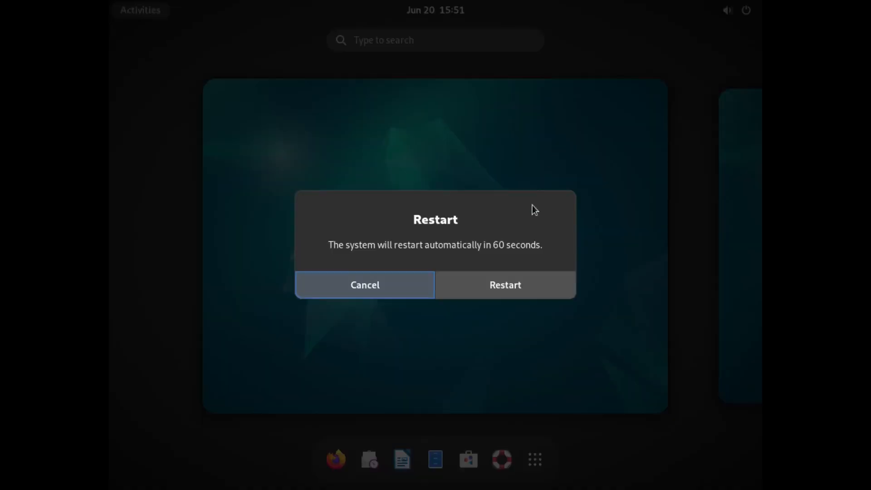
{"action": "left_click", "coordinate": [512, 294]}
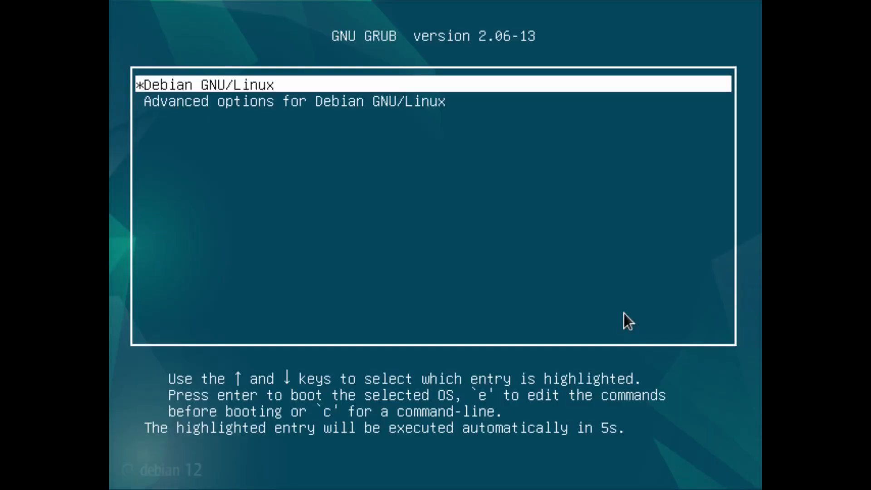
{"action": "key", "text": "Return"}
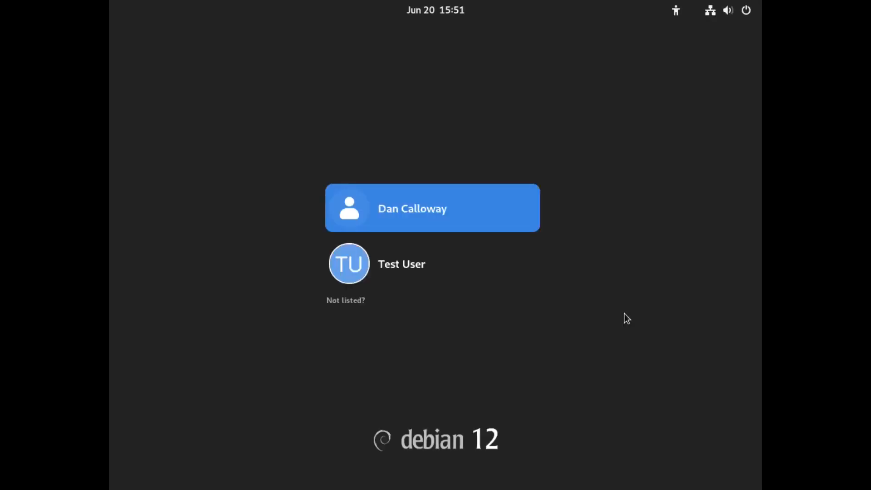
Step: Select the original user's account on the login screen and enter its account password
{"action": "left_click", "coordinate": [503, 206]}
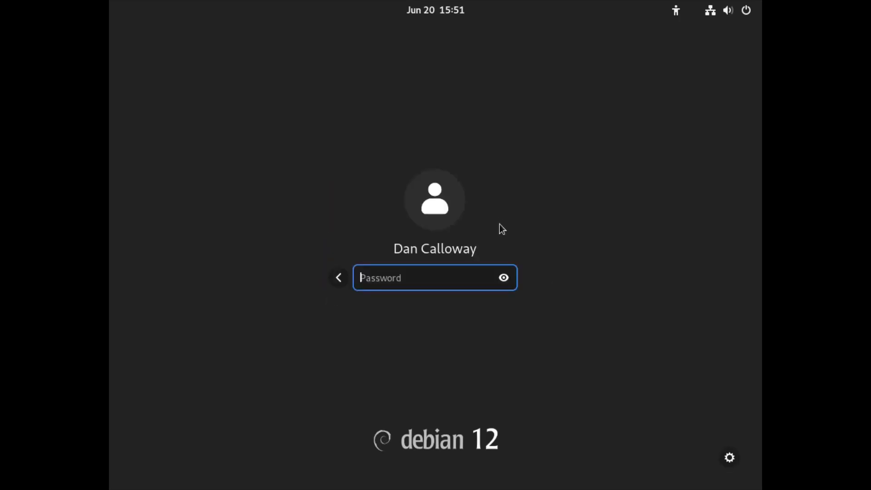
{"action": "type", "text": "•••••••••••••"}
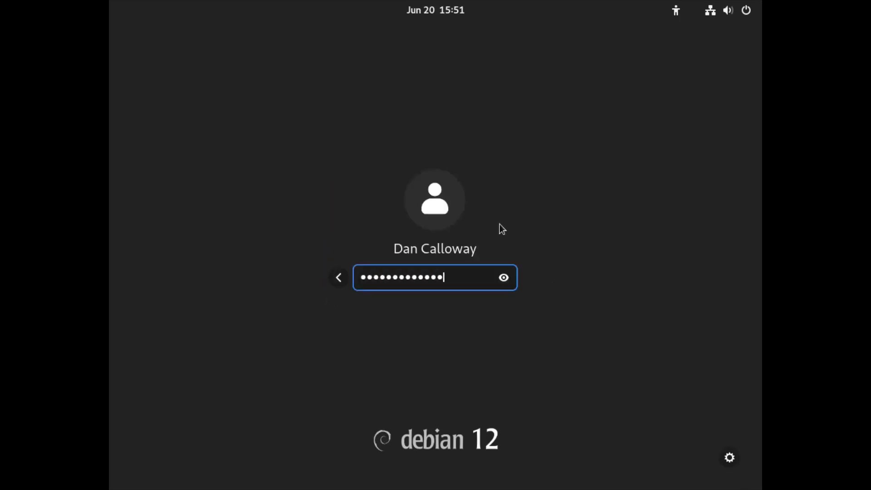
Step: Log in to the desktop, open a Terminal window and move it near the middle of the desktop
{"action": "key", "text": "Return"}
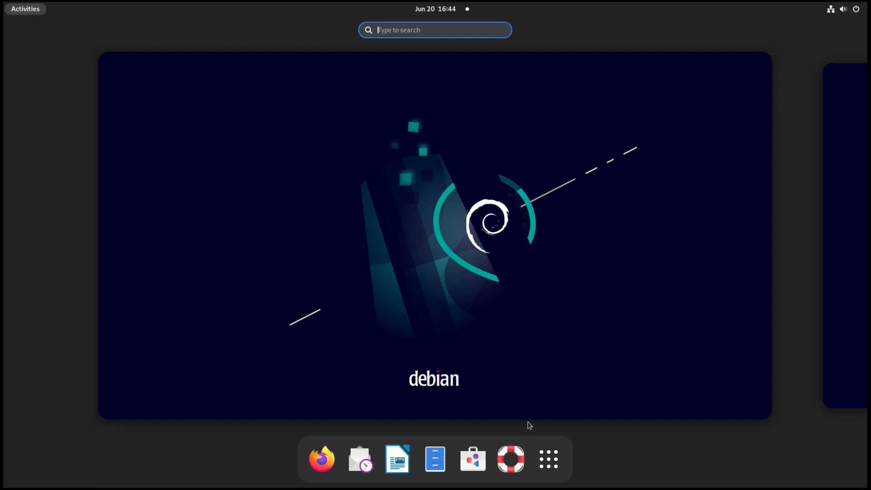
{"action": "left_click", "coordinate": [545, 461]}
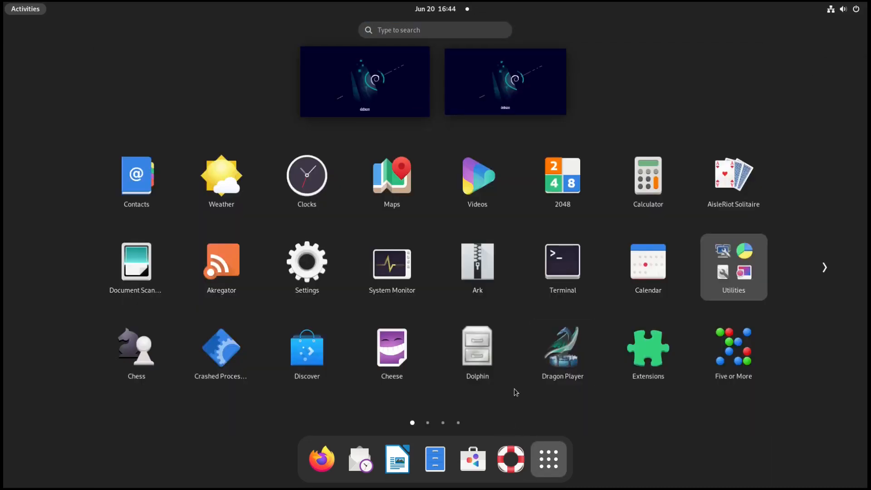
{"action": "left_click", "coordinate": [564, 260]}
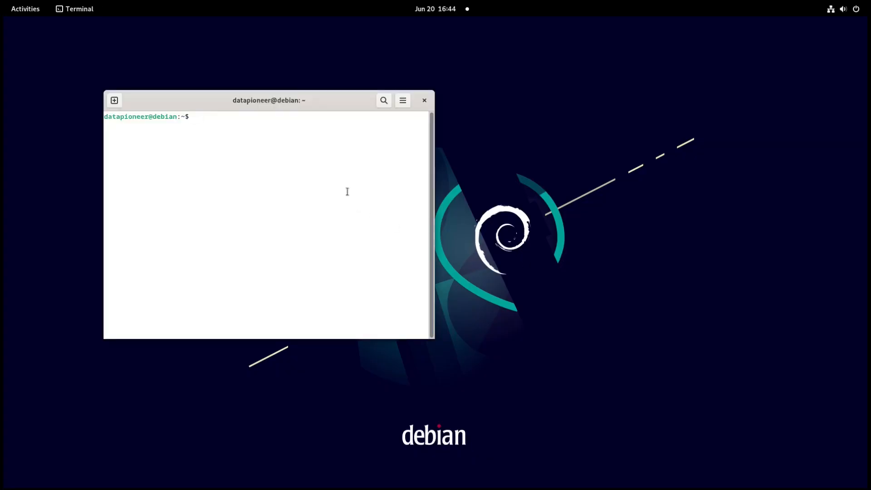
{"action": "left_click_drag", "start_coordinate": [332, 96], "coordinate": [547, 119]}
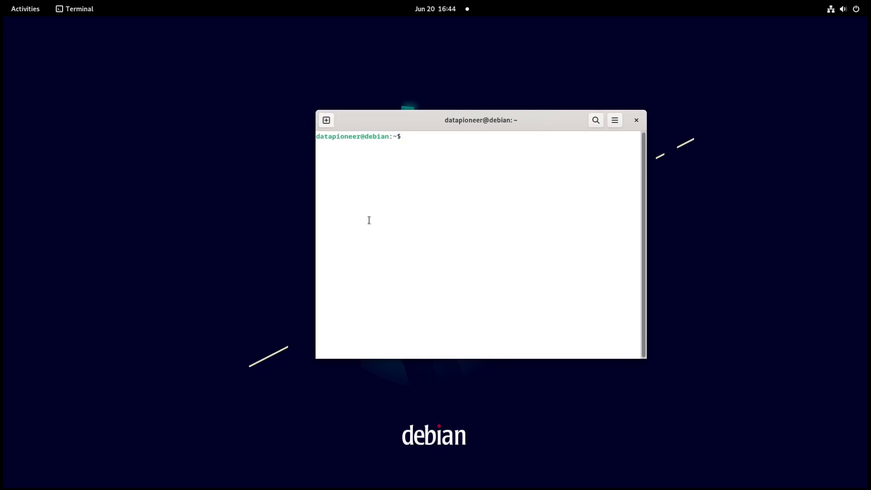
Step: Open a second terminal tab and close it again
{"action": "left_click", "coordinate": [328, 121]}
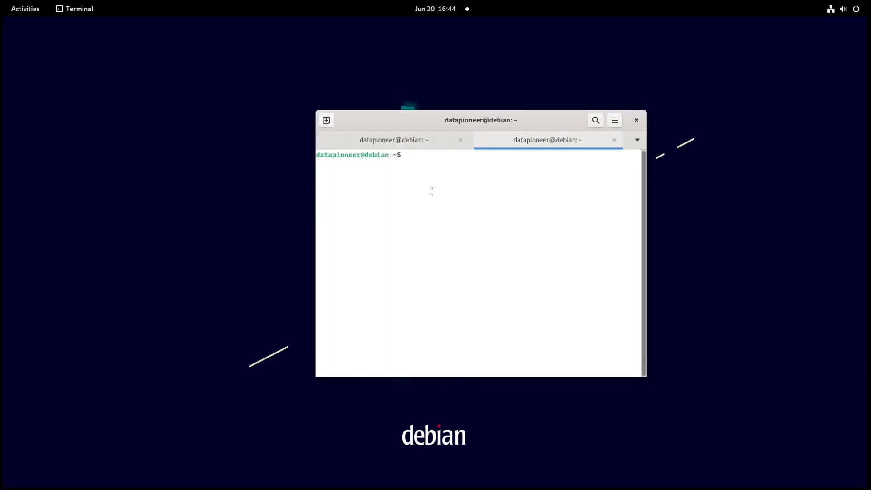
{"action": "left_click", "coordinate": [615, 140]}
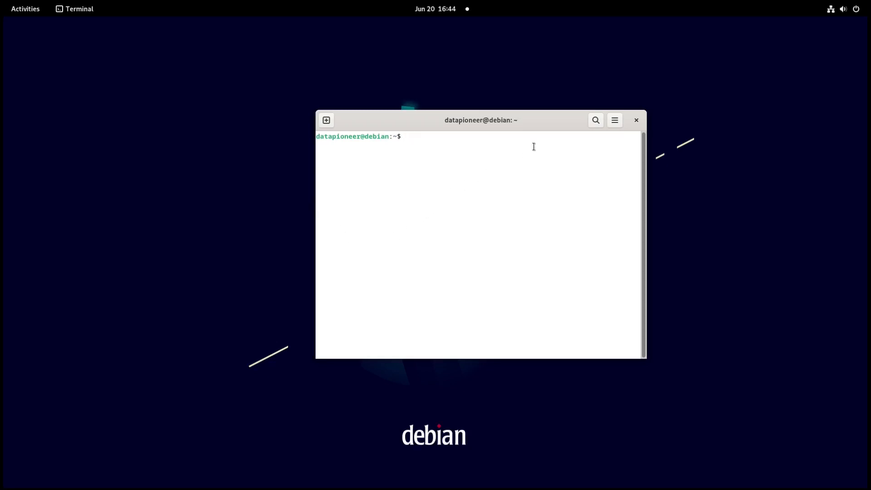
Step: Create a new terminal profile named datapioneer in the Terminal preferences
{"action": "left_click", "coordinate": [616, 121]}
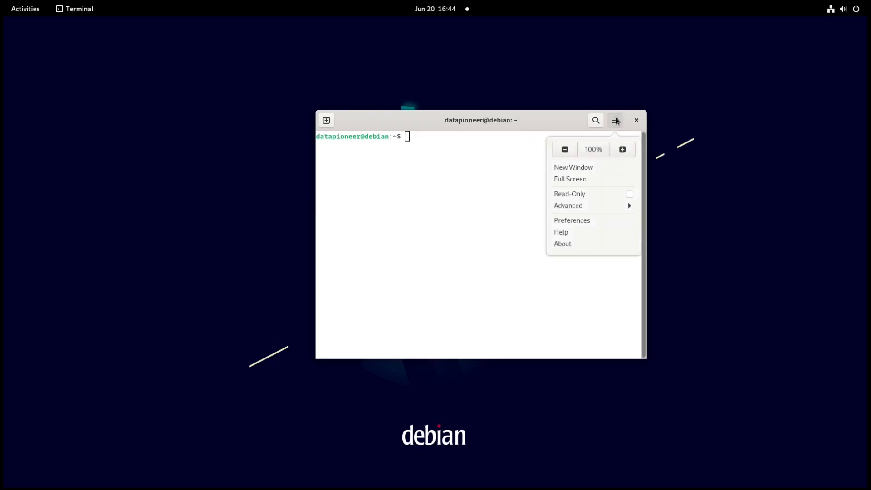
{"action": "left_click", "coordinate": [577, 221]}
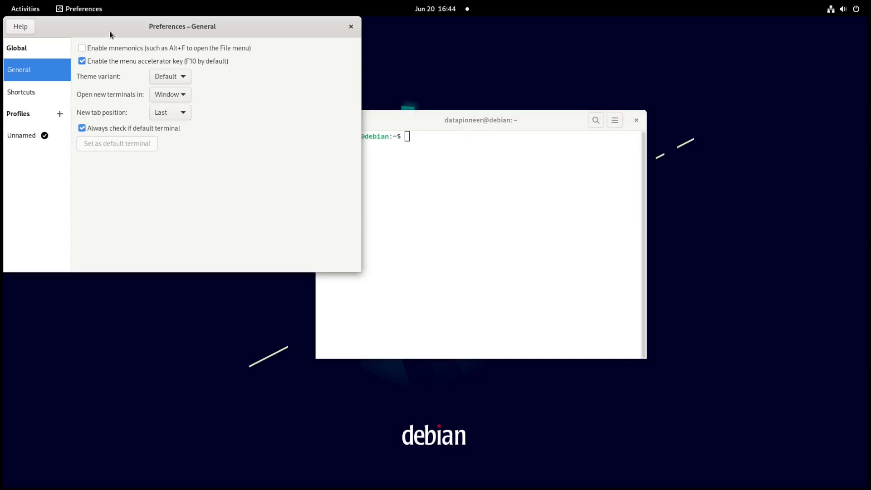
{"action": "left_click_drag", "start_coordinate": [110, 31], "coordinate": [381, 162]}
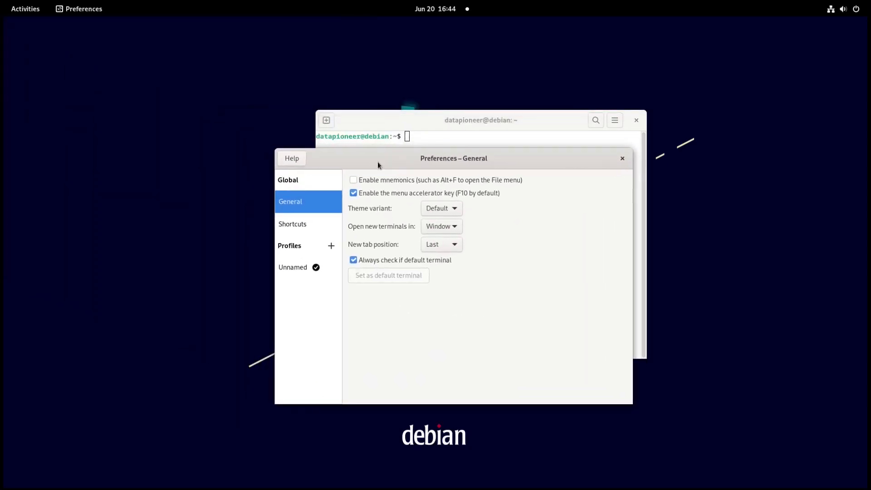
{"action": "left_click", "coordinate": [330, 246]}
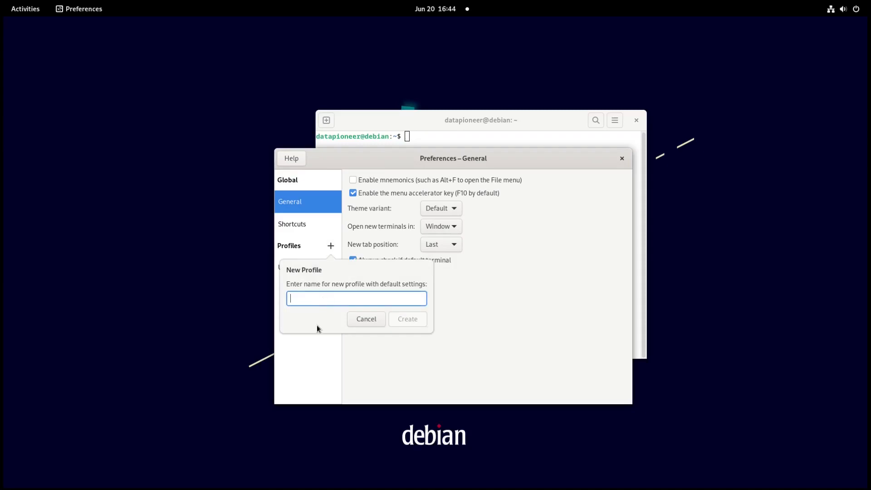
{"action": "type", "text": "datapioneer"}
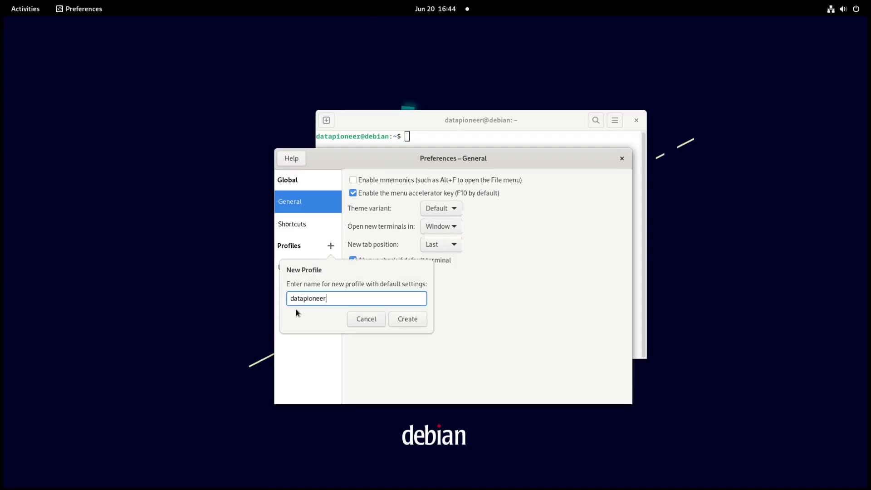
{"action": "left_click", "coordinate": [413, 320]}
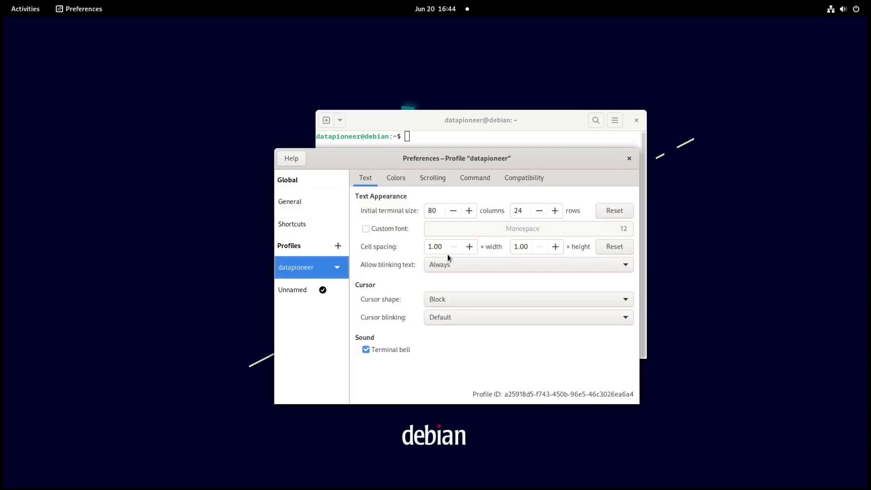
Step: Set the datapioneer profile's initial terminal size to 125 columns by 35 rows
{"action": "left_click", "coordinate": [468, 210]}
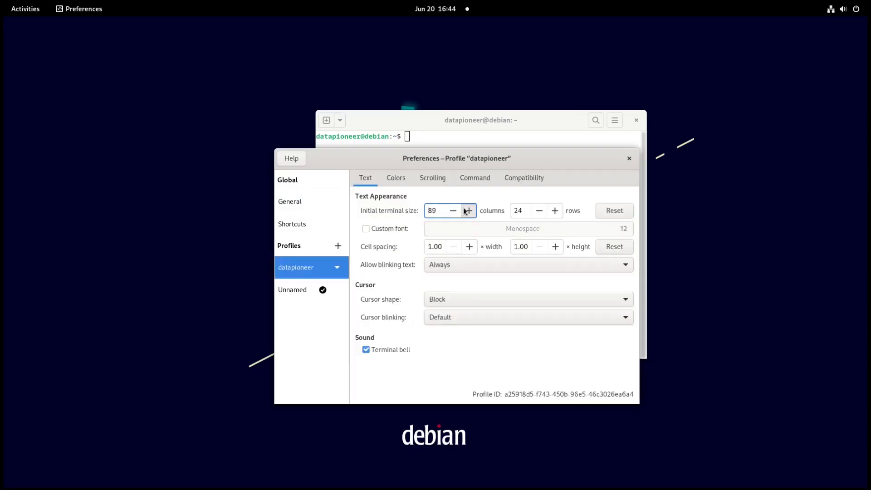
{"action": "left_click_drag", "start_coordinate": [467, 211], "coordinate": [467, 211]}
{"action": "left_click", "coordinate": [467, 210]}
{"action": "left_click_drag", "start_coordinate": [558, 212], "coordinate": [558, 212]}
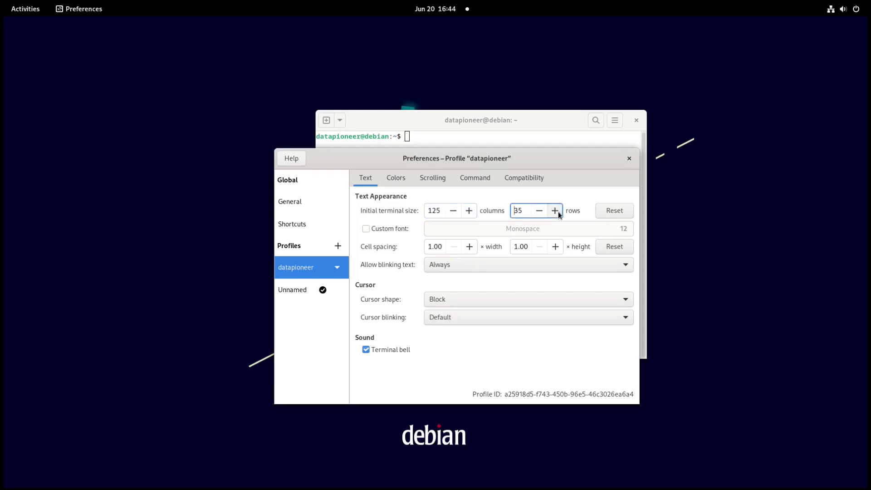
Step: Enable a custom font for the datapioneer profile and set it to Monospace at size 15
{"action": "left_click", "coordinate": [365, 229]}
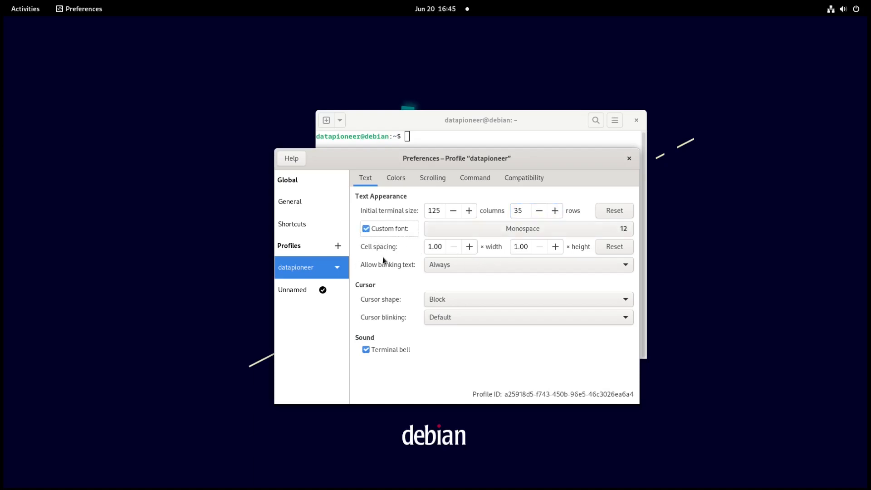
{"action": "left_click", "coordinate": [601, 227]}
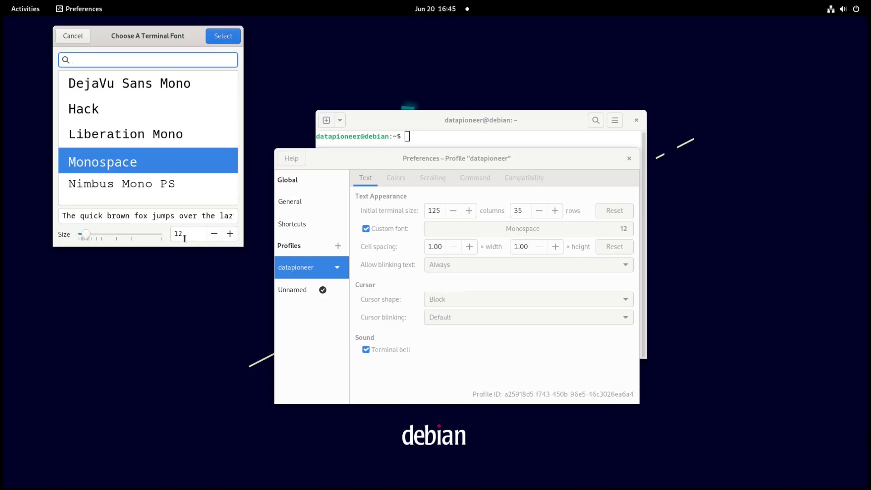
{"action": "left_click", "coordinate": [230, 234]}
{"action": "left_click", "coordinate": [230, 234]}
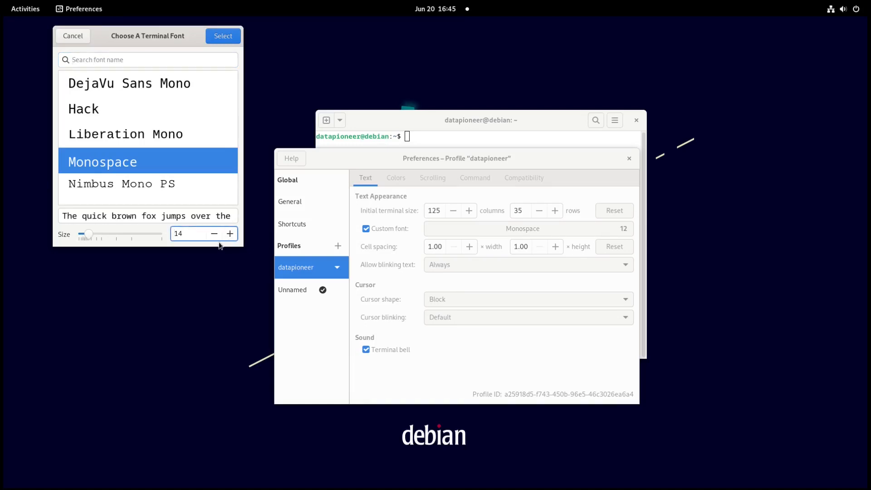
{"action": "left_click", "coordinate": [231, 233]}
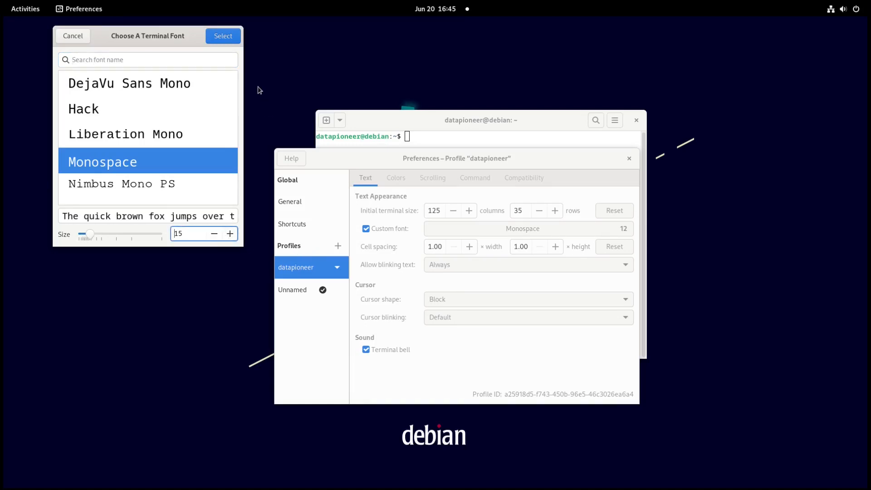
{"action": "left_click", "coordinate": [227, 35]}
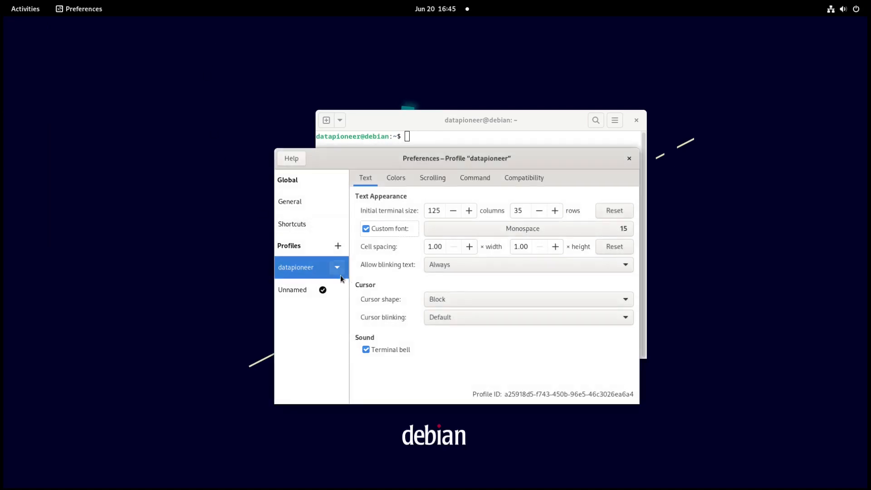
Step: Turn off the system theme colors for the datapioneer profile and apply the Solarized dark text and background scheme
{"action": "left_click", "coordinate": [389, 179]}
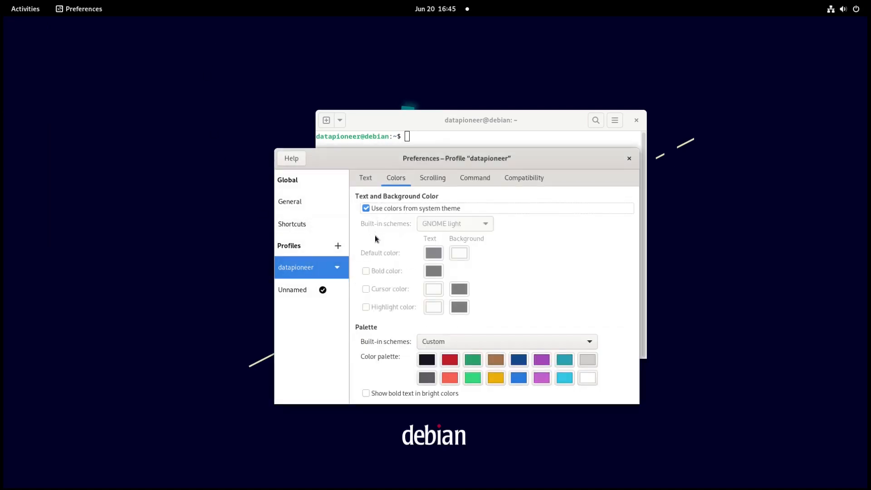
{"action": "left_click", "coordinate": [366, 208]}
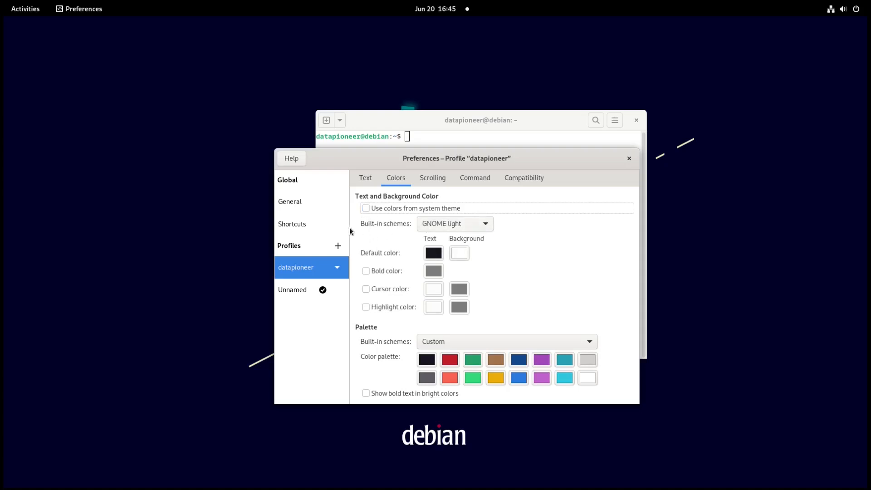
{"action": "left_click", "coordinate": [464, 221]}
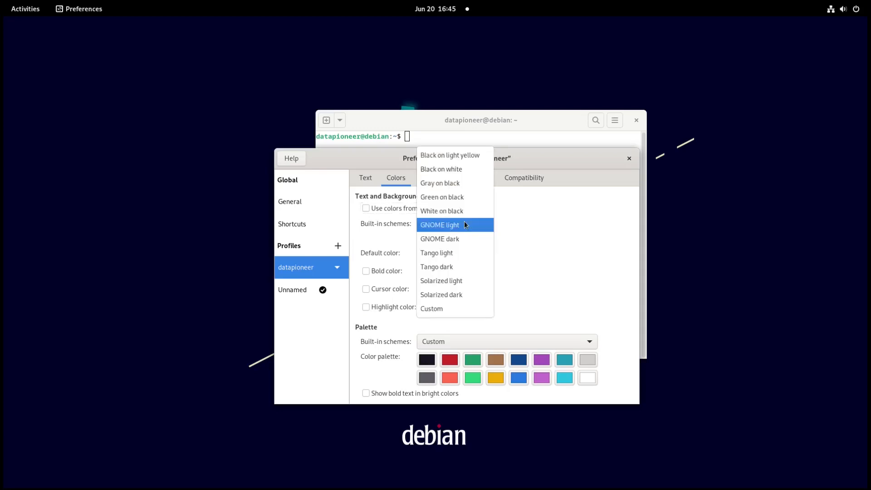
{"action": "left_click", "coordinate": [464, 222]}
{"action": "left_click", "coordinate": [466, 222]}
{"action": "left_click", "coordinate": [466, 223]}
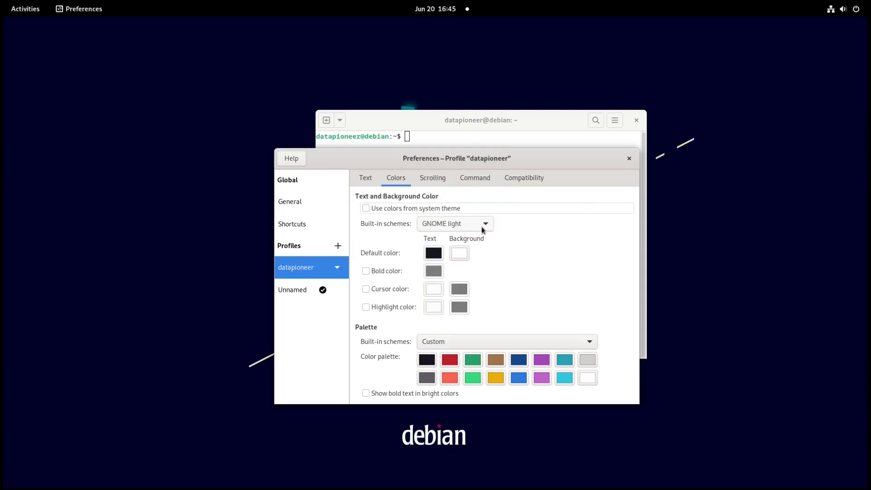
{"action": "left_click", "coordinate": [481, 227]}
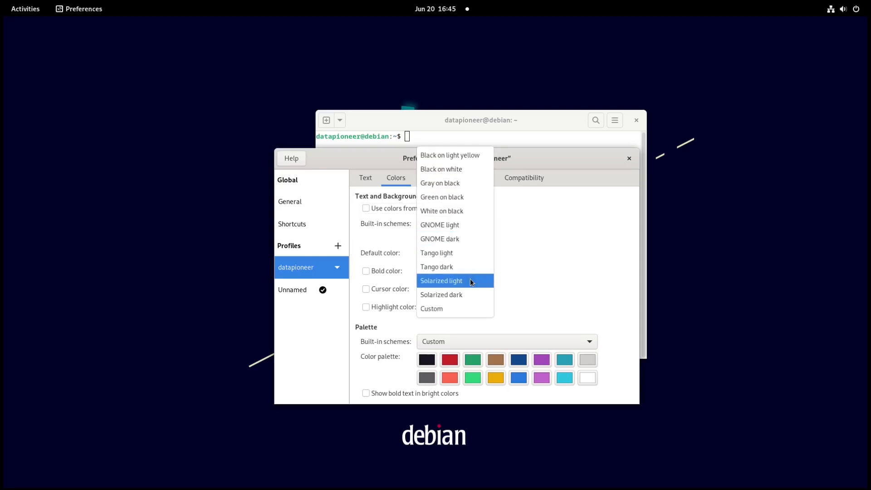
{"action": "left_click", "coordinate": [467, 294]}
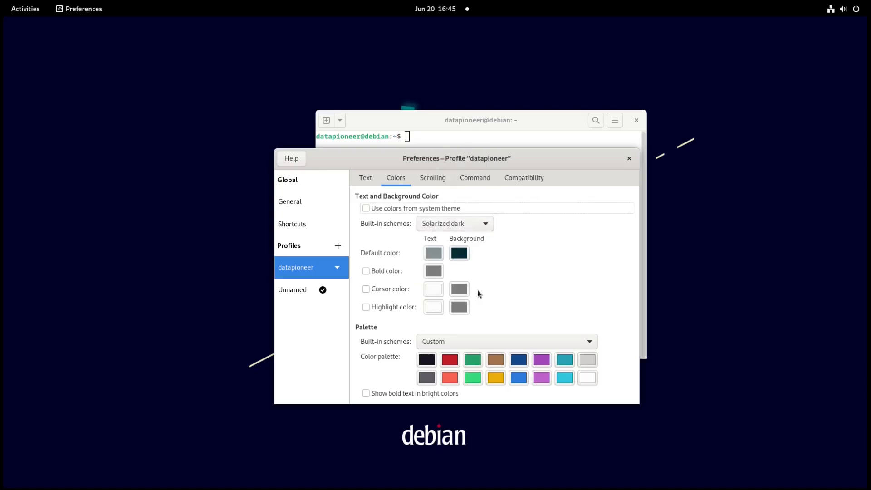
Step: Set the datapioneer profile as the default, then close the preferences and the terminal window
{"action": "left_click", "coordinate": [337, 269]}
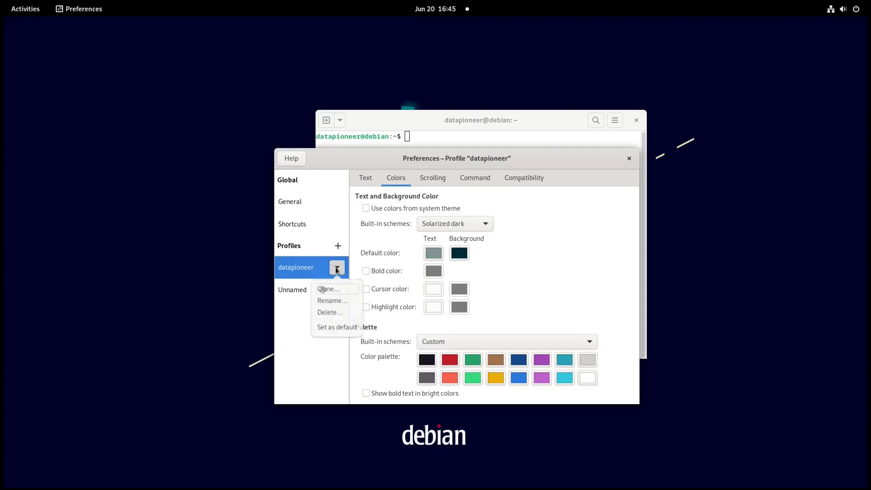
{"action": "left_click", "coordinate": [329, 326]}
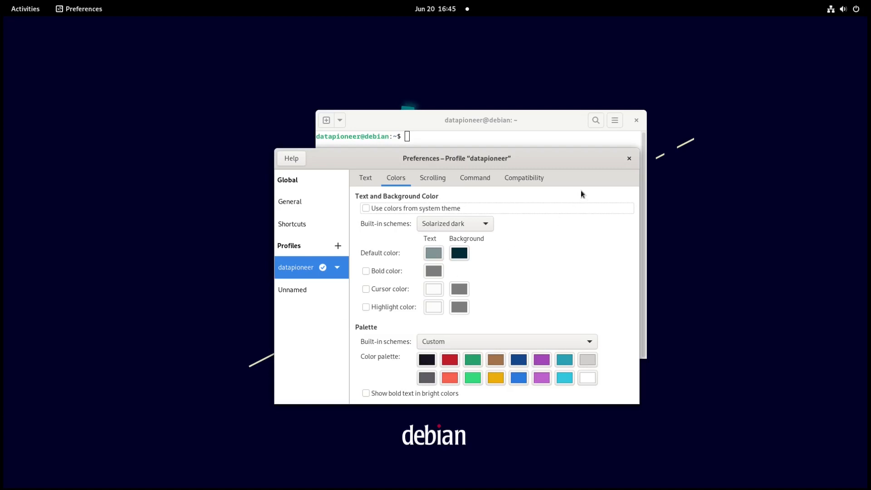
{"action": "left_click", "coordinate": [628, 159]}
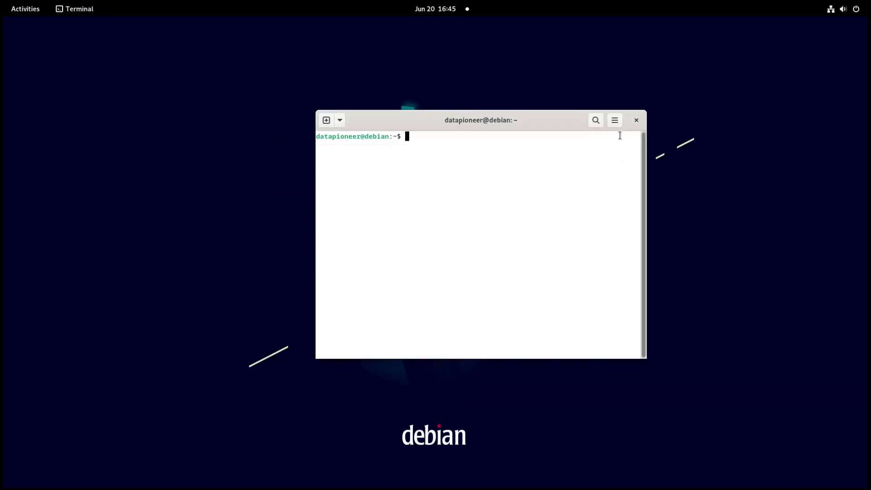
{"action": "left_click", "coordinate": [636, 120]}
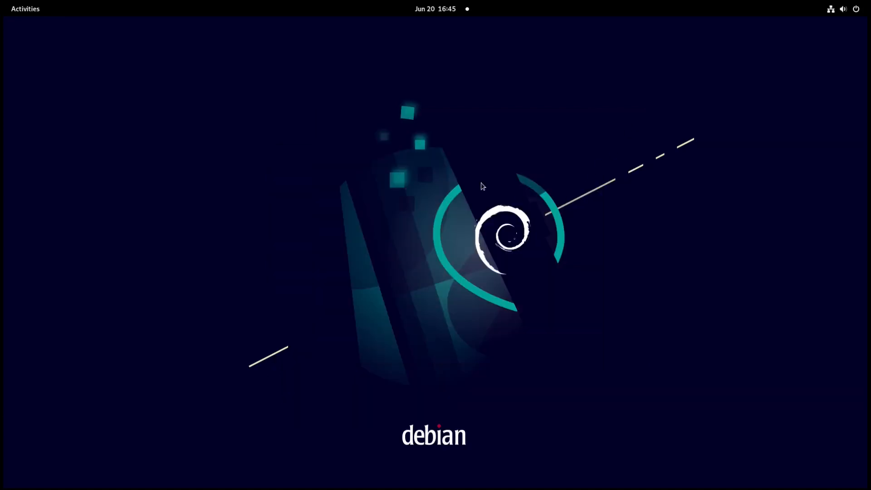
Step: Find Terminal among the installed applications and pin it to the dash
{"action": "left_click", "coordinate": [31, 12]}
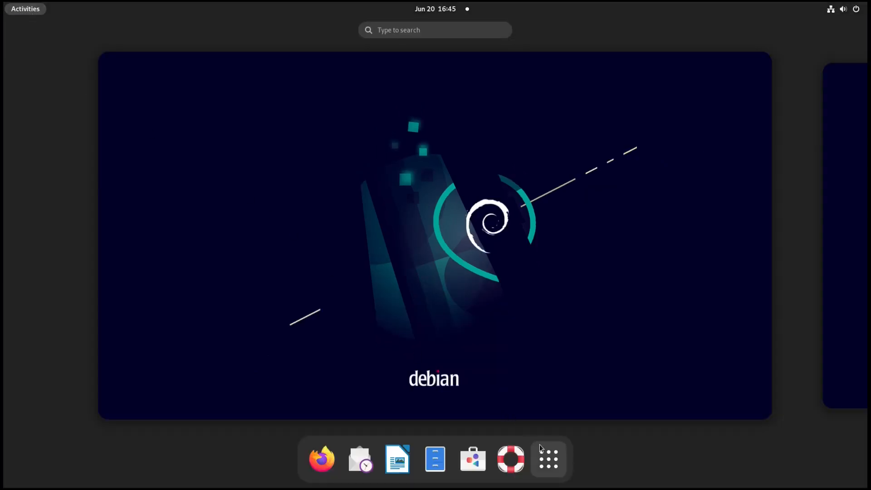
{"action": "left_click", "coordinate": [548, 459]}
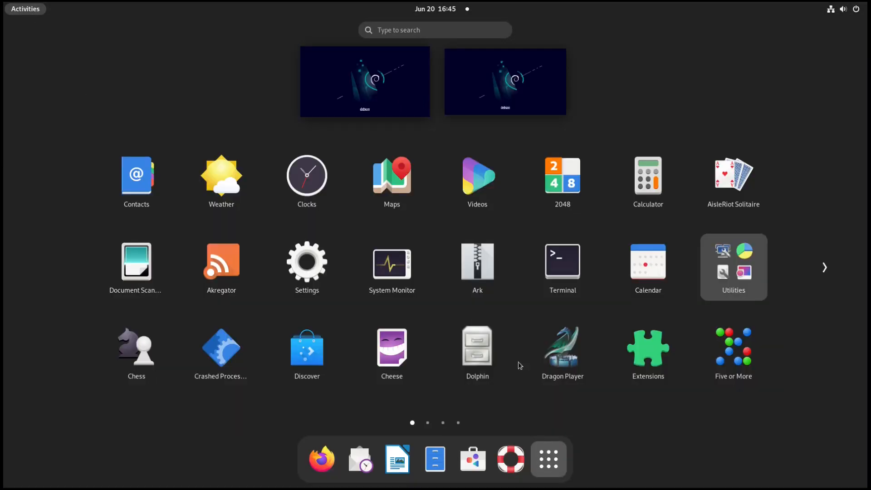
{"action": "right_click", "coordinate": [565, 263]}
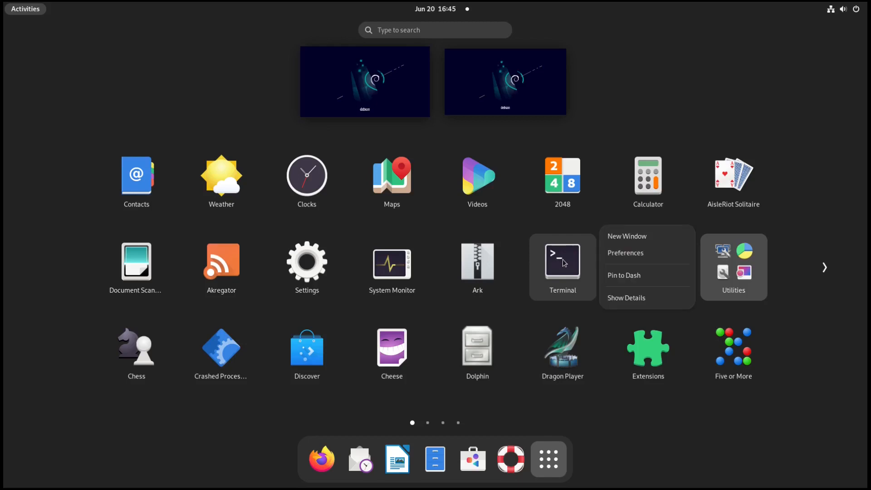
{"action": "left_click", "coordinate": [619, 275]}
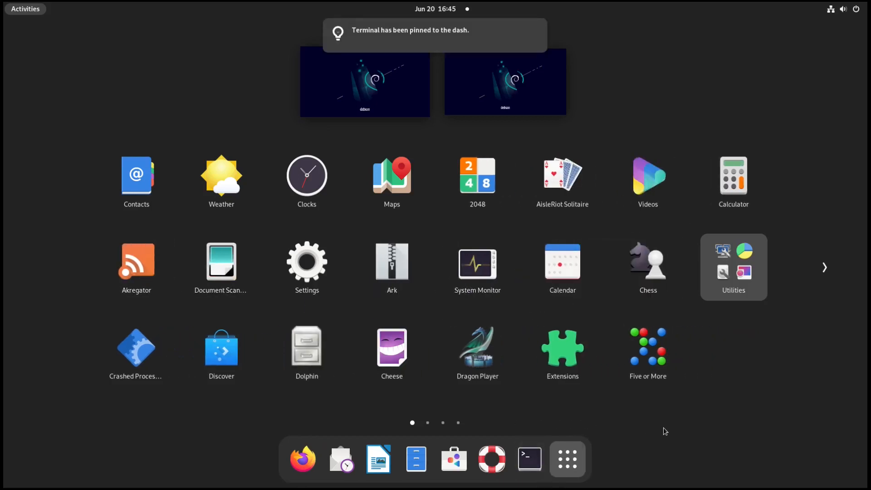
Step: Launch Terminal from the dash and enlarge its text
{"action": "left_click", "coordinate": [531, 471]}
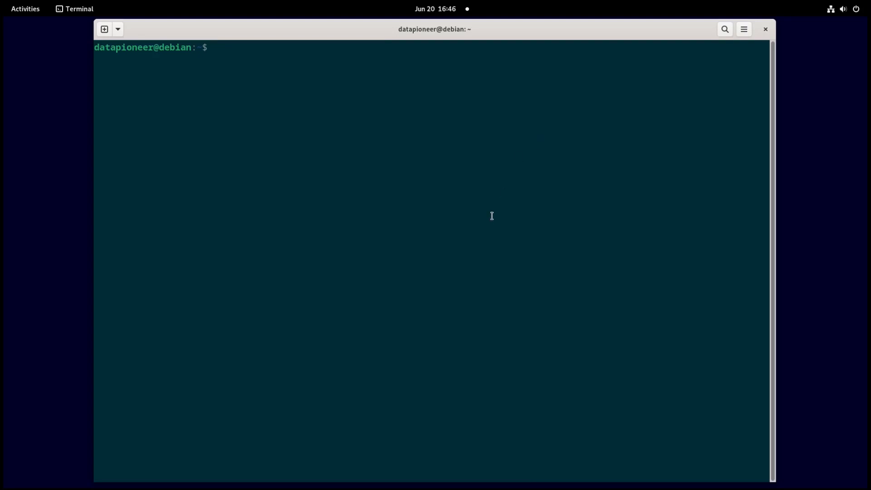
{"action": "key", "text": "ctrl+plus"}
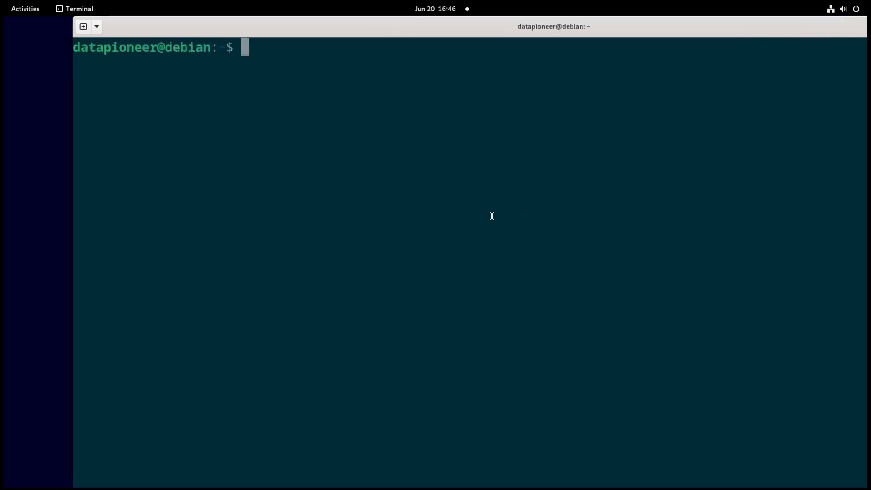
Step: Enlarge the terminal text further and launch Firefox on the empty workspace beside the terminal
{"action": "key", "text": "ctrl+plus"}
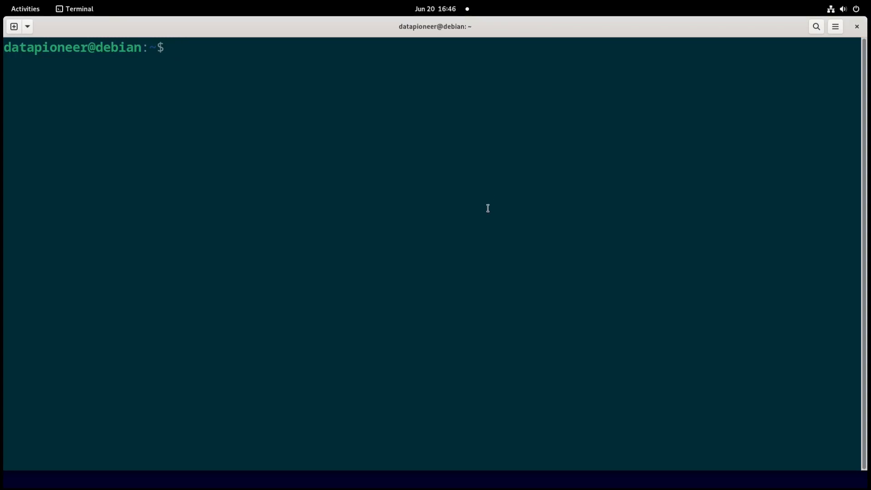
{"action": "left_click", "coordinate": [32, 9]}
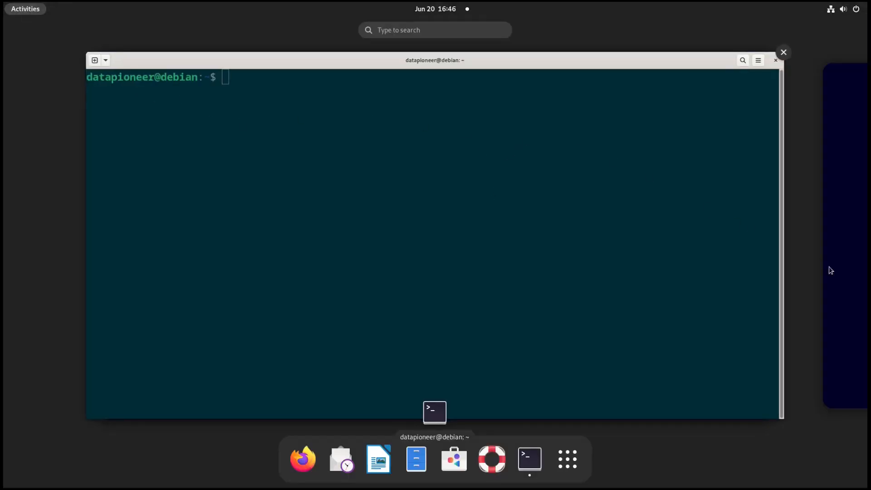
{"action": "left_click", "coordinate": [851, 284]}
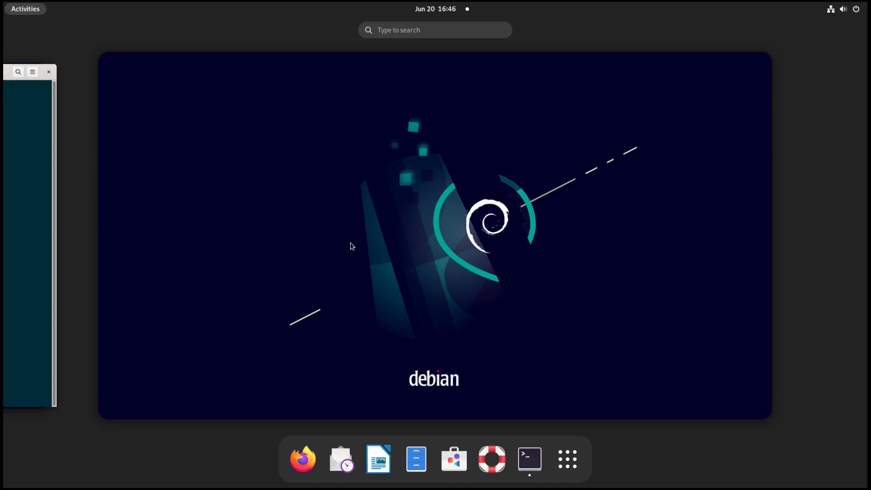
{"action": "left_click", "coordinate": [302, 459]}
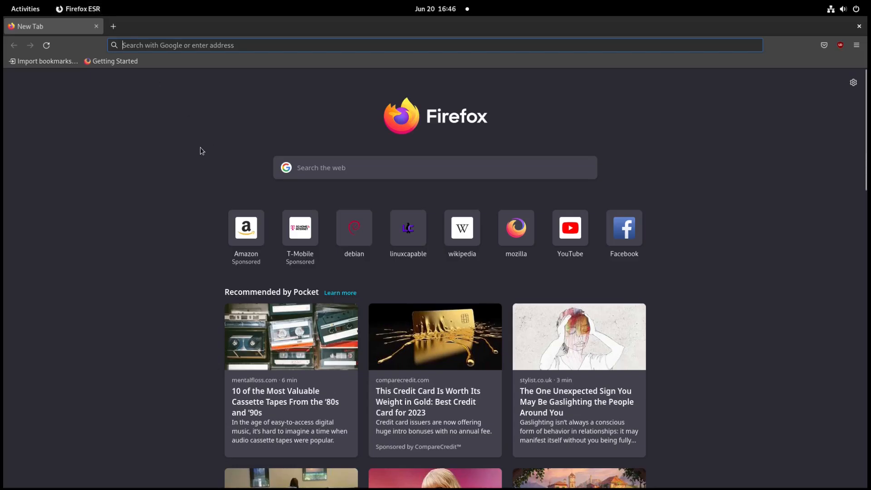
Step: Open the linuxcapable.com website in a new browser tab
{"action": "left_click", "coordinate": [114, 25]}
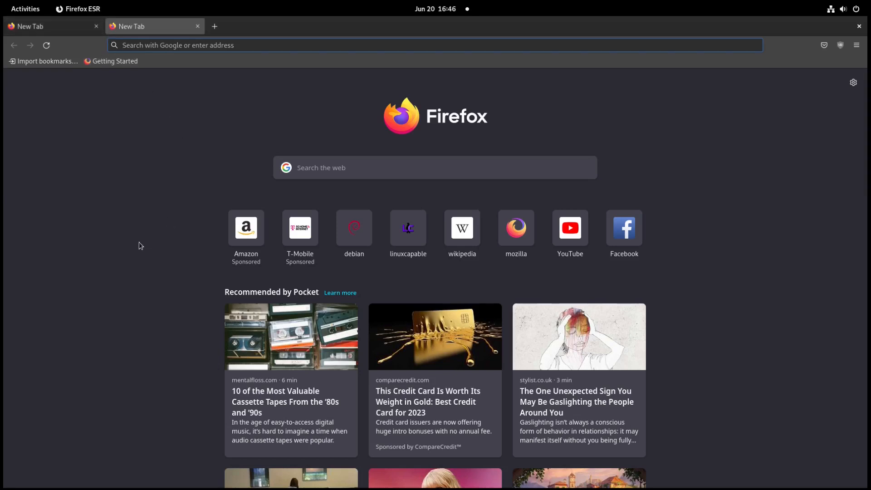
{"action": "type", "text": "linuxcapable.com/"}
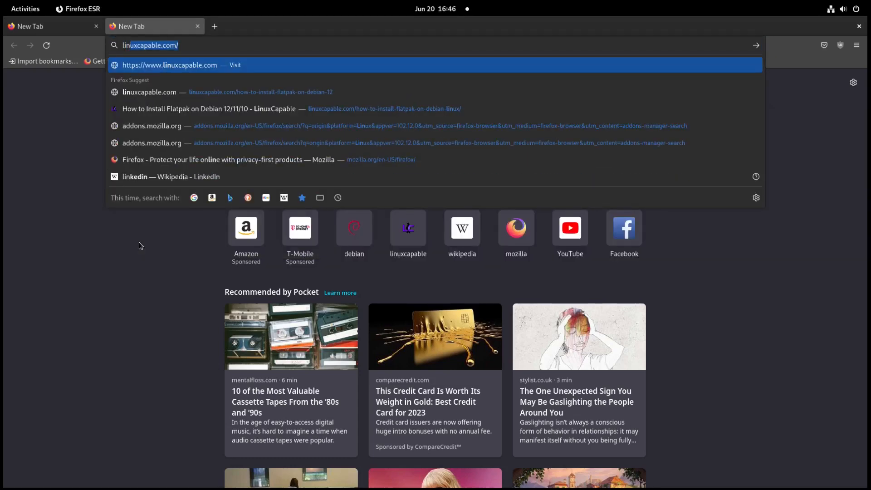
{"action": "key", "text": "Return"}
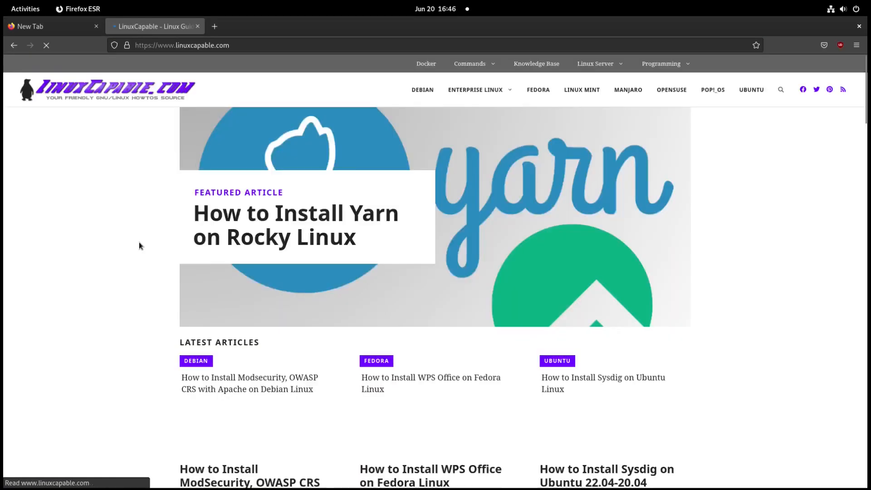
Step: Open the linuxcapable.com/how-to-install-flatpak-on-debian-linux/ guide and find the install commands in Section 1
{"action": "left_click", "coordinate": [233, 46]}
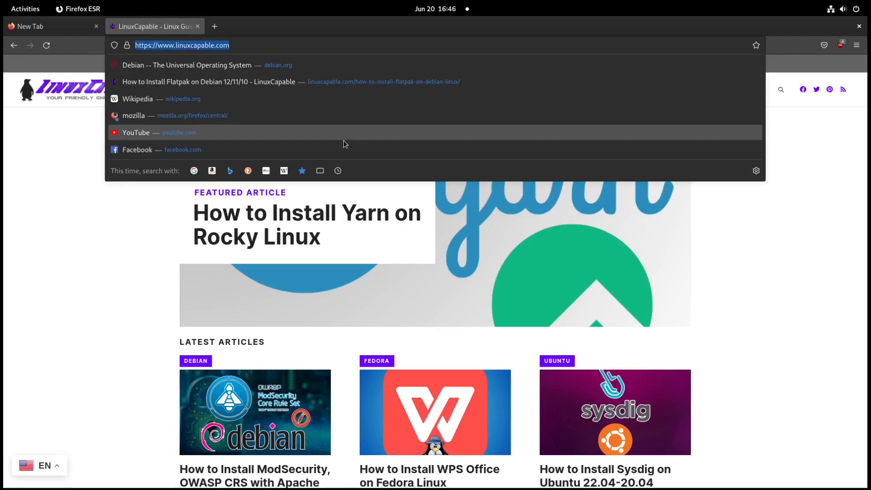
{"action": "type", "text": "/h"}
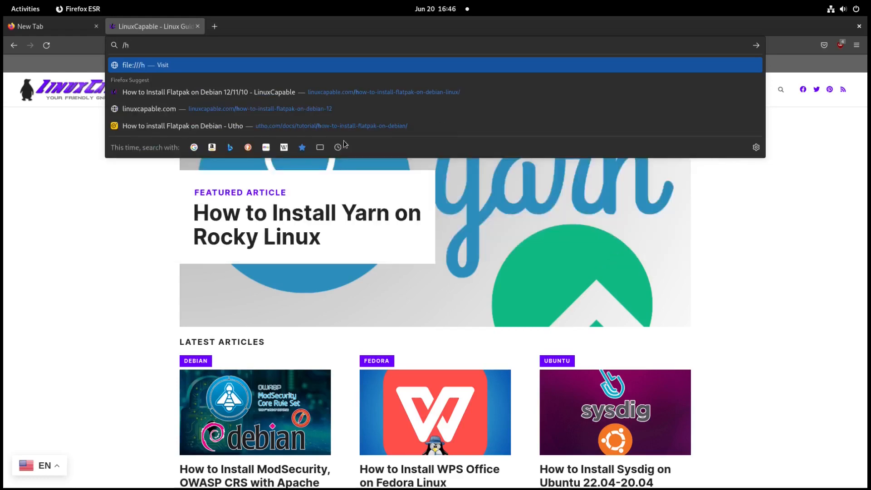
{"action": "key", "text": "BackSpace"}
{"action": "key", "text": "BackSpace"}
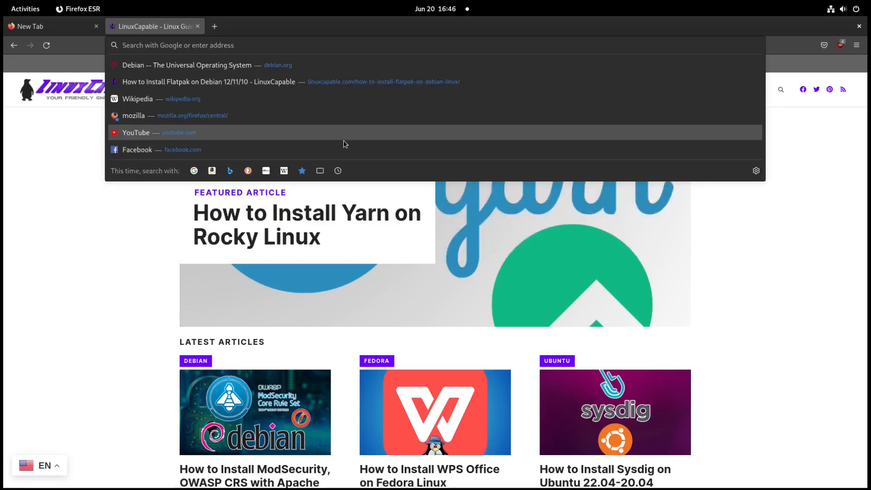
{"action": "type", "text": "linuxcapable.com/"}
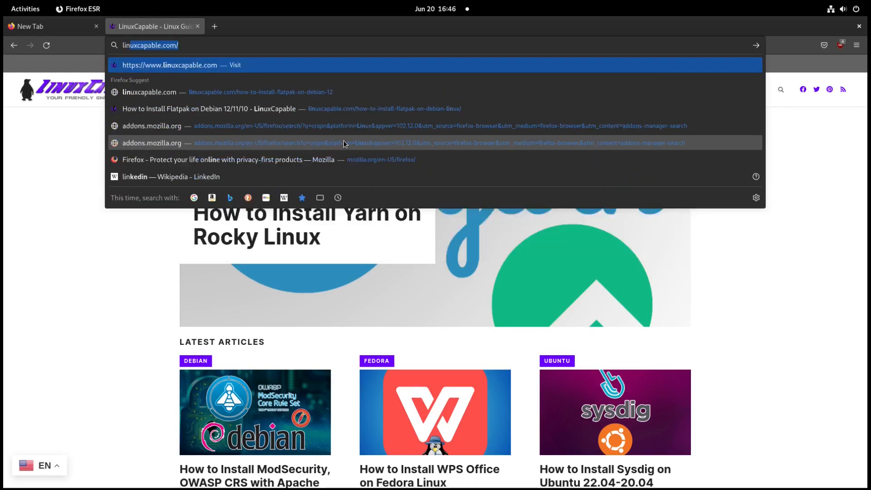
{"action": "key", "text": "Right"}
{"action": "type", "text": "how"}
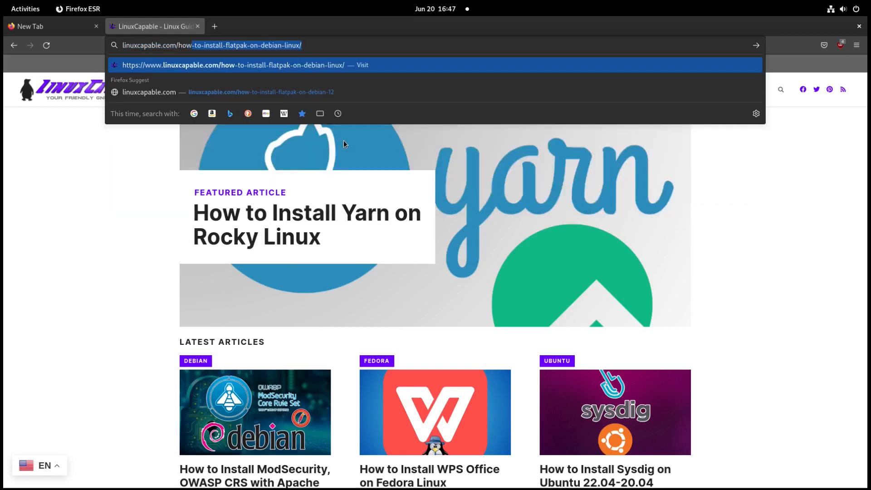
{"action": "key", "text": "Return"}
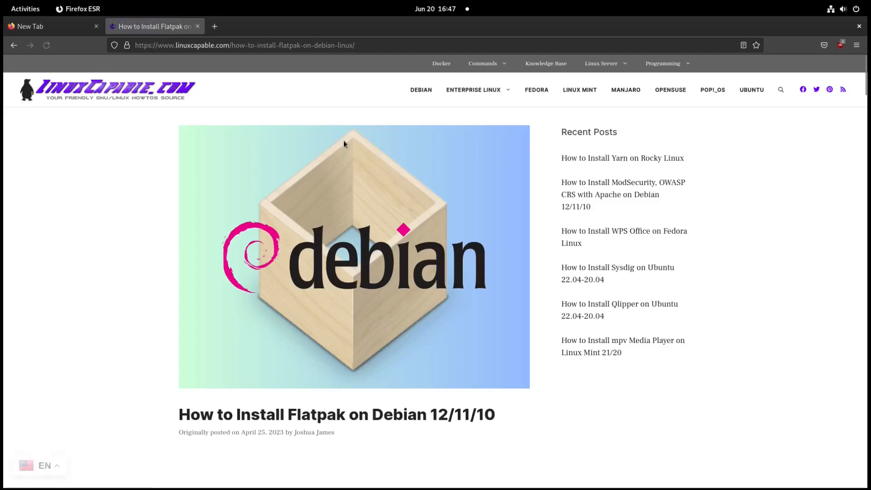
{"action": "scroll", "coordinate": [462, 269], "scroll_direction": "down", "scroll_amount": 3}
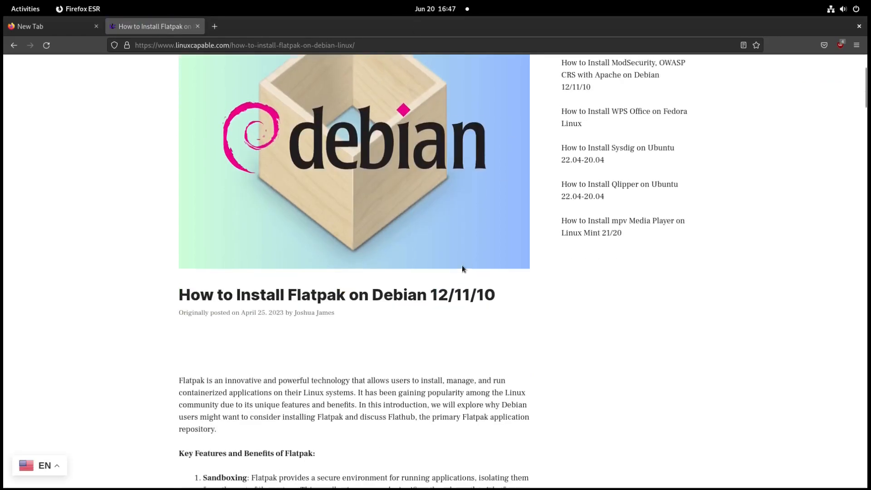
{"action": "scroll", "coordinate": [462, 269], "scroll_direction": "down", "scroll_amount": 20}
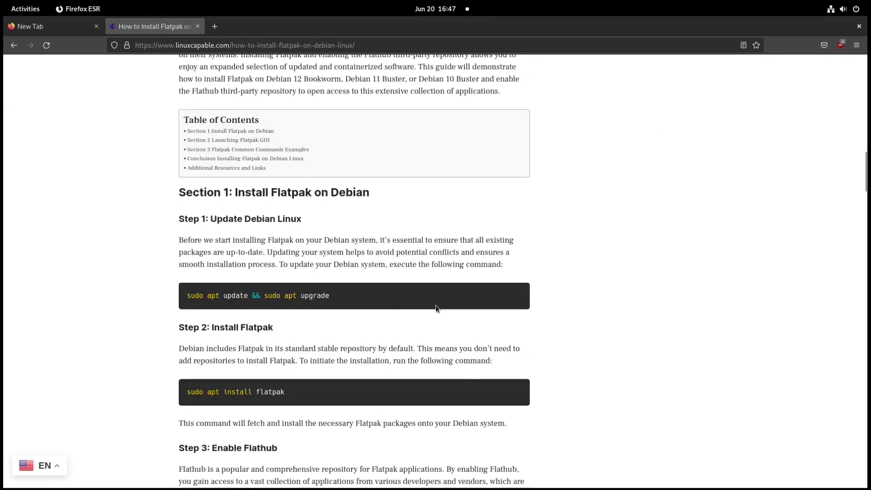
{"action": "scroll", "coordinate": [435, 307], "scroll_direction": "down", "scroll_amount": 3}
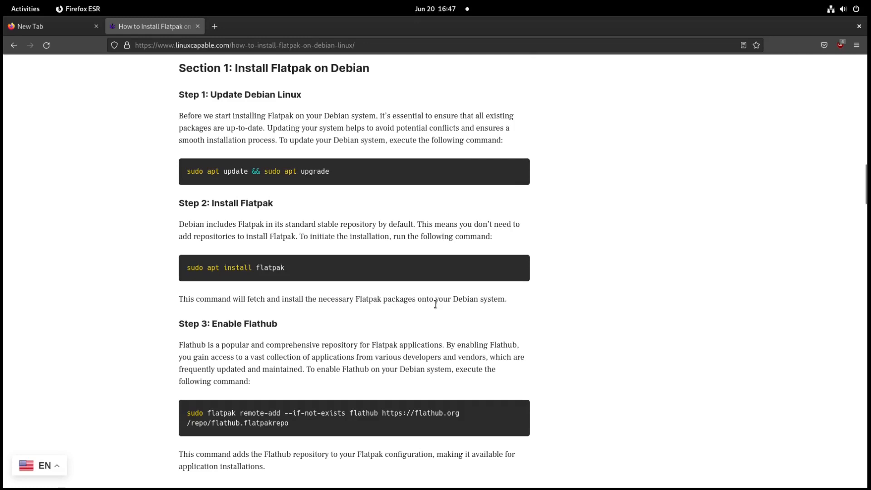
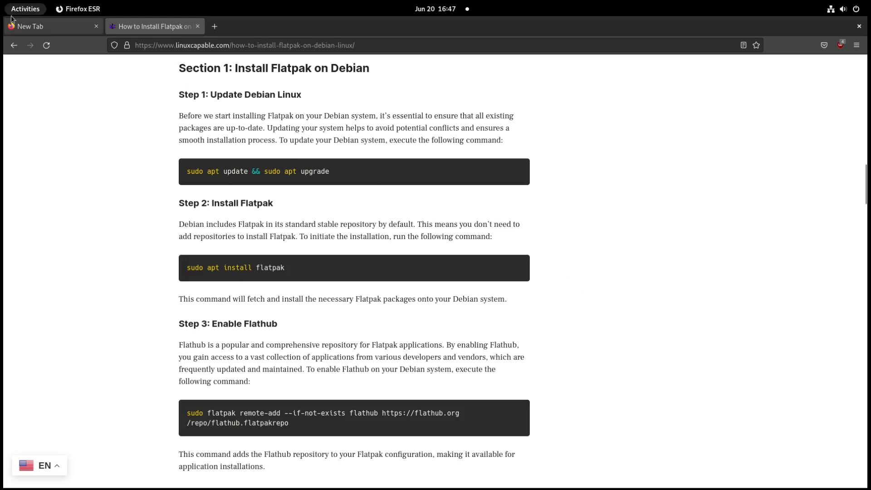
Step: Switch back to the Terminal window on the first workspace
{"action": "left_click", "coordinate": [33, 10]}
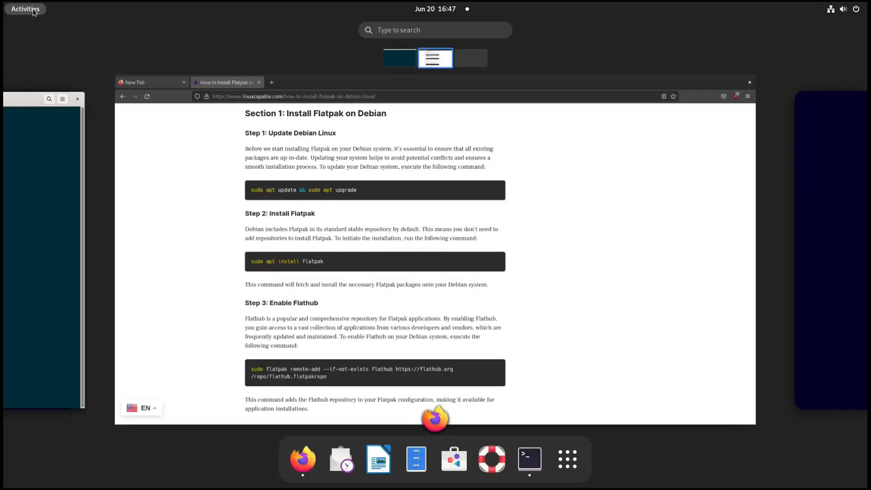
{"action": "left_click", "coordinate": [15, 235]}
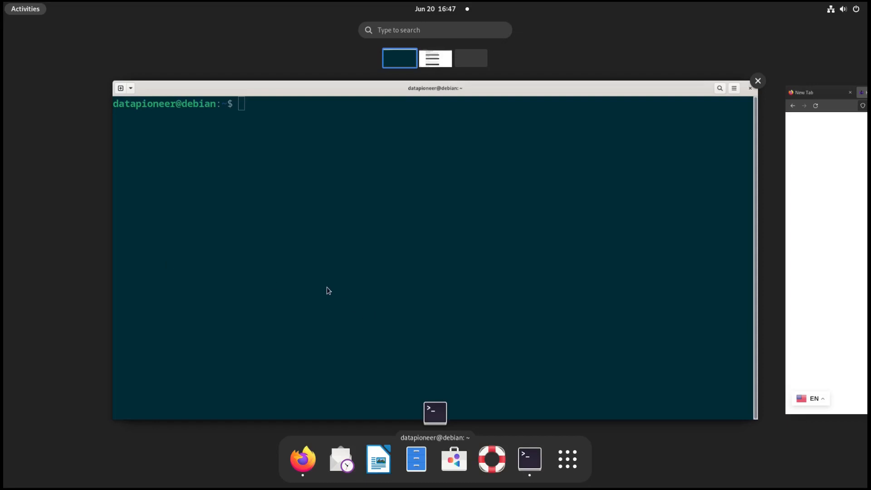
{"action": "left_click", "coordinate": [329, 291]}
Step: Try to update the system with sudo apt update && sudo apt upgrade -y, entering the account's sudo password
{"action": "type", "text": "s"}
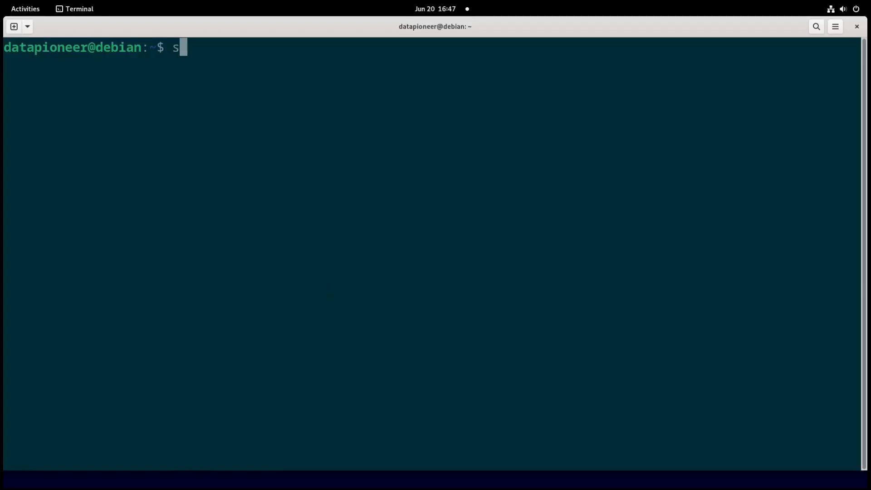
{"action": "type", "text": "udo apt upd"}
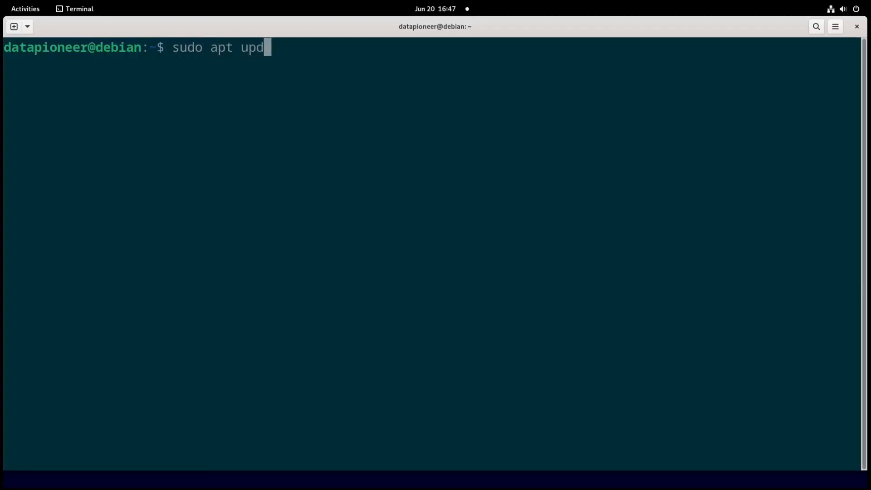
{"action": "type", "text": "ate && sudo "}
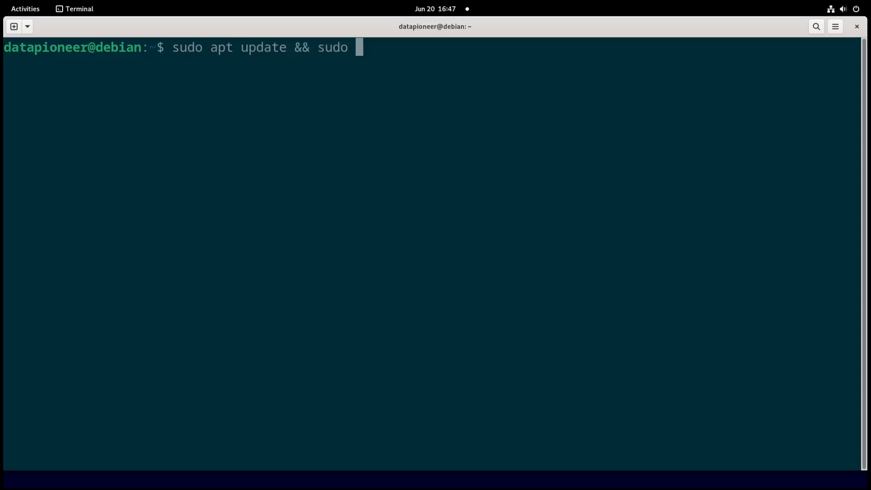
{"action": "type", "text": "apt upgrade -y"}
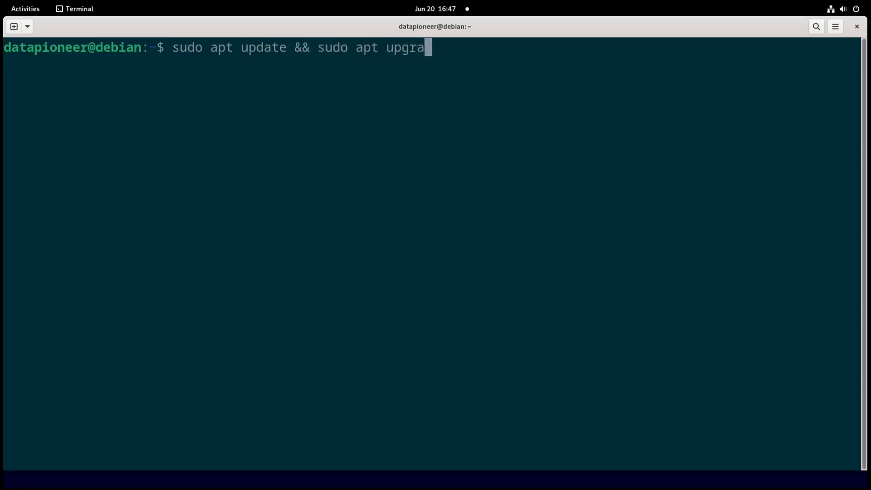
{"action": "key", "text": "Return"}
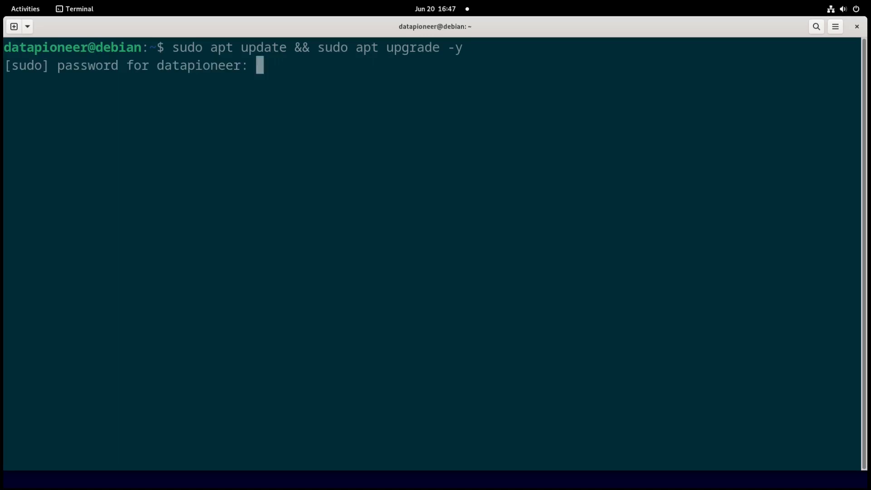
{"action": "key", "text": "Return"}
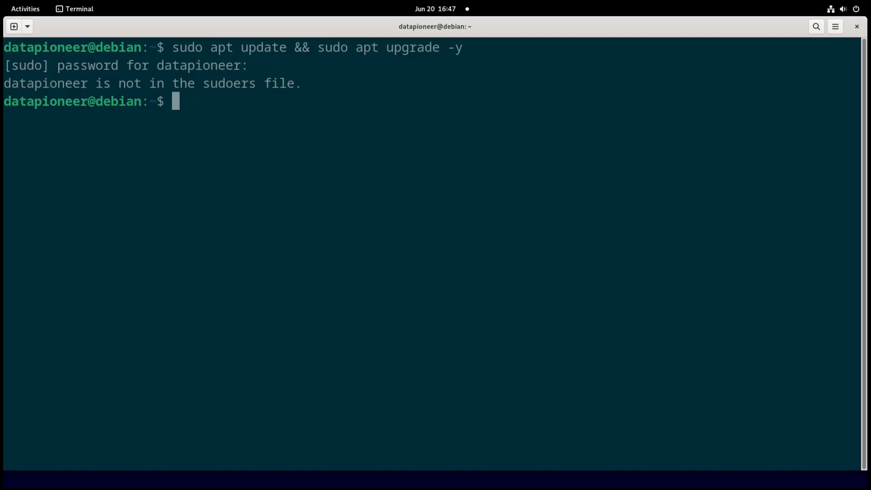
Step: Switch to a root login shell with su -, entering the root password
{"action": "type", "text": "su -"}
{"action": "key", "text": "Return"}
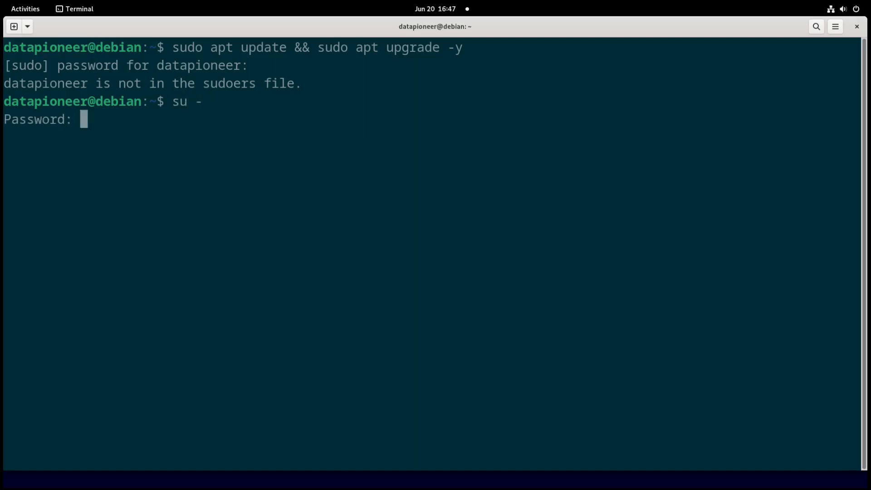
{"action": "key", "text": "Return"}
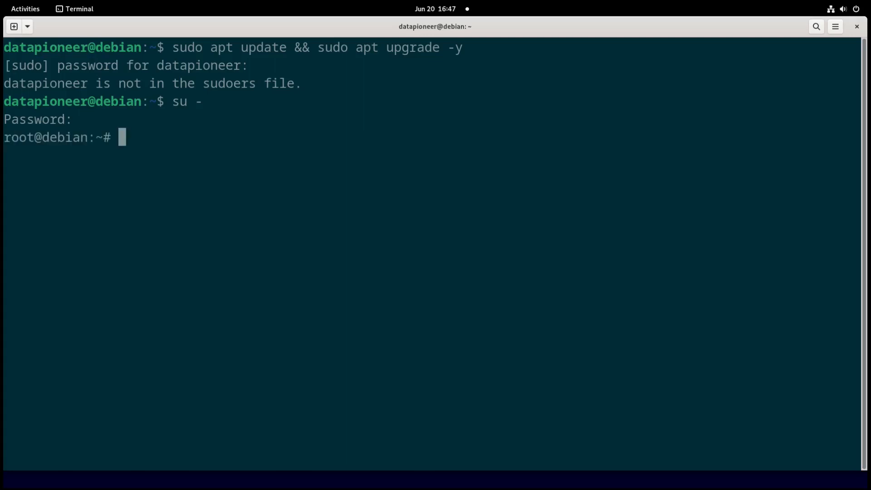
Step: Open the sudoers file for editing with visudo
{"action": "type", "text": "visdudo"}
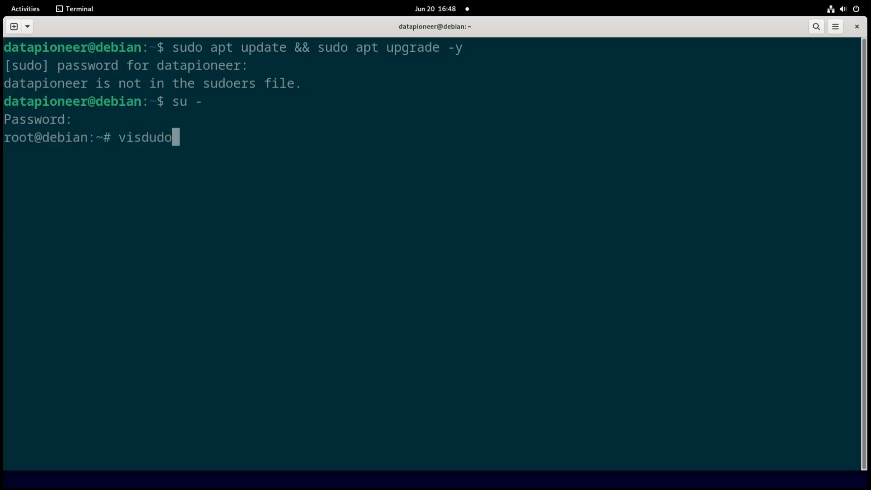
{"action": "key", "text": "Return"}
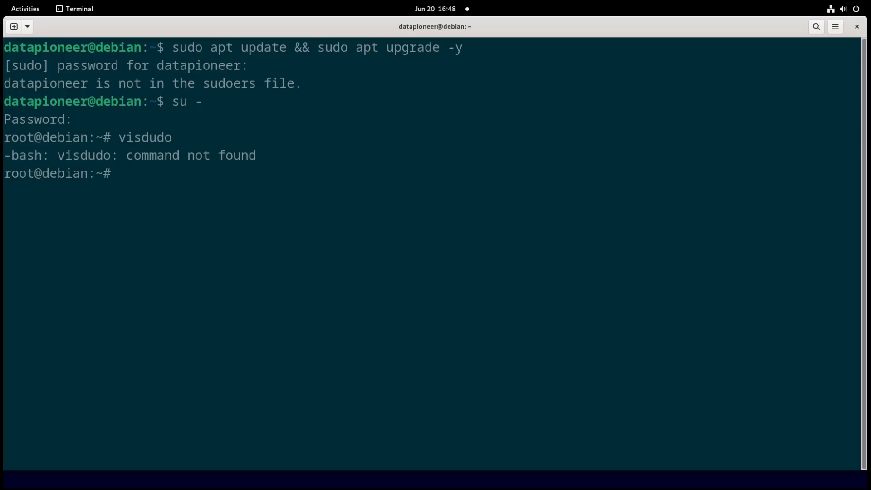
{"action": "type", "text": "visudo"}
{"action": "key", "text": "Return"}
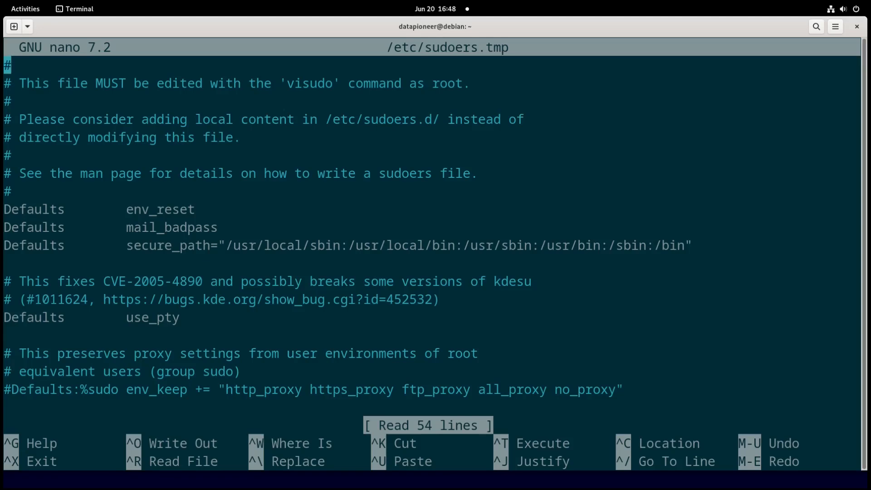
Step: Add the entry "datapioneer ALL=(ALL:ALL) ALL" directly below the %sudo line in the sudoers file, followed by a blank line
{"action": "key", "text": "Down"}
{"action": "key", "text": "Down"}
{"action": "key", "text": "Down"}
{"action": "key", "text": "Down"}
{"action": "key", "text": "Down"}
{"action": "key", "text": "Down"}
{"action": "key", "text": "Down"}
{"action": "key", "text": "Down"}
{"action": "key", "text": "Down"}
{"action": "key", "text": "Down"}
{"action": "key", "text": "Down"}
{"action": "key", "text": "Down"}
{"action": "key", "text": "Down"}
{"action": "key", "text": "Down"}
{"action": "key", "text": "Down"}
{"action": "key", "text": "Down"}
{"action": "key", "text": "Down"}
{"action": "key", "text": "Down"}
{"action": "key", "text": "Down"}
{"action": "key", "text": "Down"}
{"action": "key", "text": "Down"}
{"action": "key", "text": "Down"}
{"action": "key", "text": "Down"}
{"action": "key", "text": "Down"}
{"action": "key", "text": "Down"}
{"action": "key", "text": "Down"}
{"action": "key", "text": "Down"}
{"action": "key", "text": "Down"}
{"action": "key", "text": "Down"}
{"action": "key", "text": "Down"}
{"action": "key", "text": "Down"}
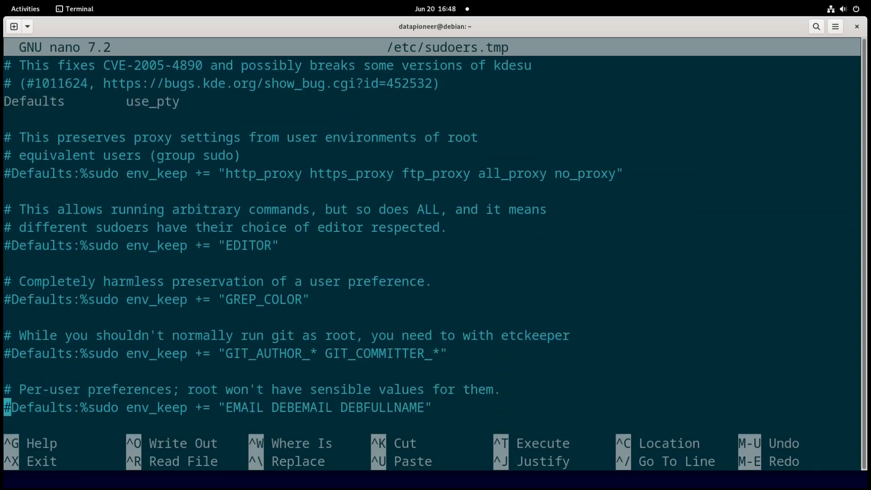
{"action": "key", "text": "Down"}
{"action": "key", "text": "Down"}
{"action": "key", "text": "Down"}
{"action": "key", "text": "Down"}
{"action": "key", "text": "Down"}
{"action": "key", "text": "Down"}
{"action": "key", "text": "Down"}
{"action": "key", "text": "Down"}
{"action": "key", "text": "Down"}
{"action": "key", "text": "Down"}
{"action": "key", "text": "Down"}
{"action": "key", "text": "Down"}
{"action": "key", "text": "Down"}
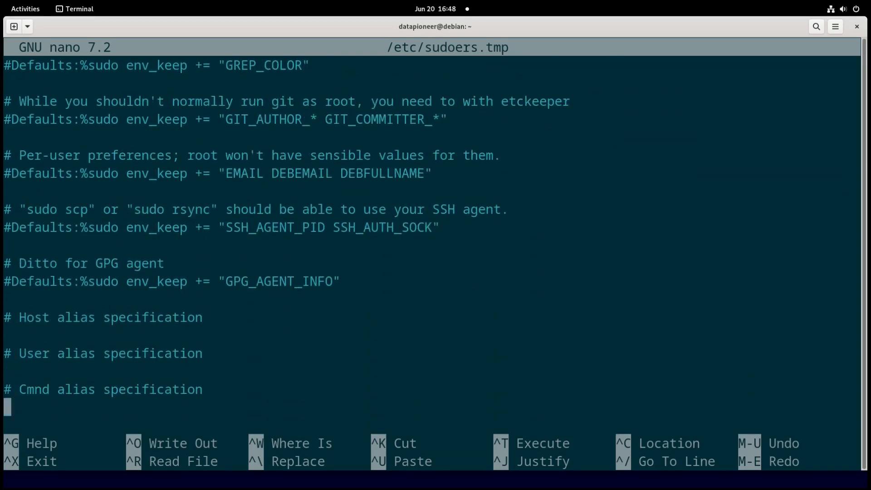
{"action": "key", "text": "Down"}
{"action": "key", "text": "Down"}
{"action": "key", "text": "Down"}
{"action": "key", "text": "Down"}
{"action": "key", "text": "Down"}
{"action": "key", "text": "Down"}
{"action": "key", "text": "Down"}
{"action": "key", "text": "Down"}
{"action": "key", "text": "Down"}
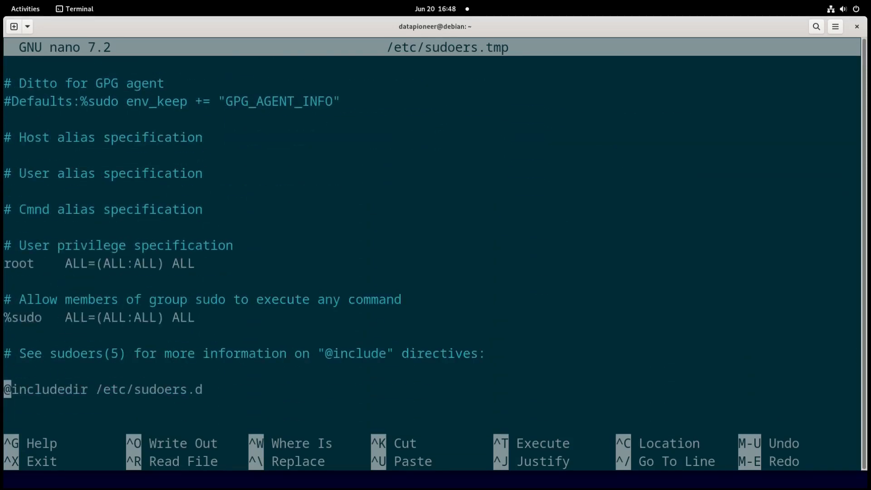
{"action": "key", "text": "Up"}
{"action": "key", "text": "Up"}
{"action": "type", "text": "%"}
{"action": "key", "text": "BackSpace"}
{"action": "type", "text": "datap"}
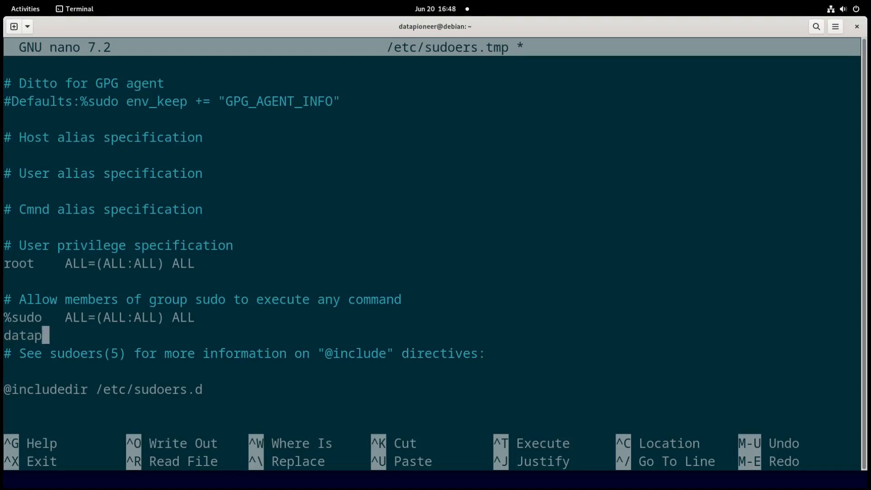
{"action": "type", "text": "ioneer"}
{"action": "key", "text": "Tab"}
{"action": "type", "text": "ALL"}
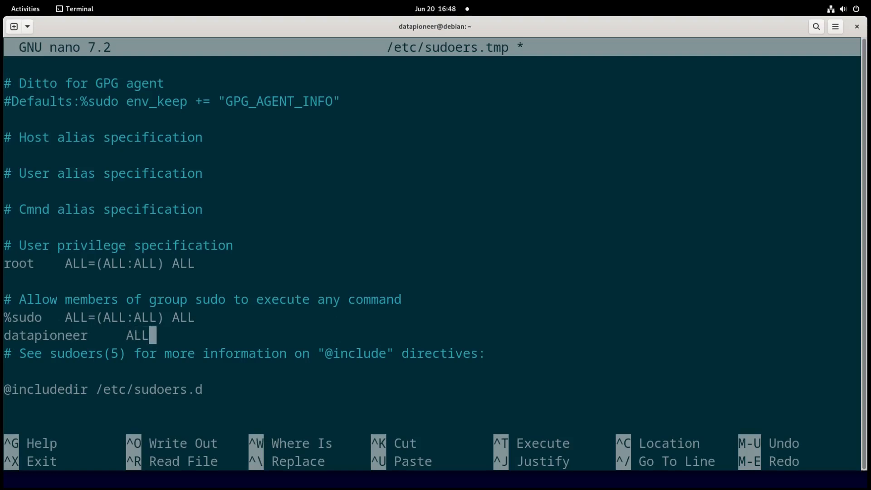
{"action": "type", "text": "=(ALL:ALL"}
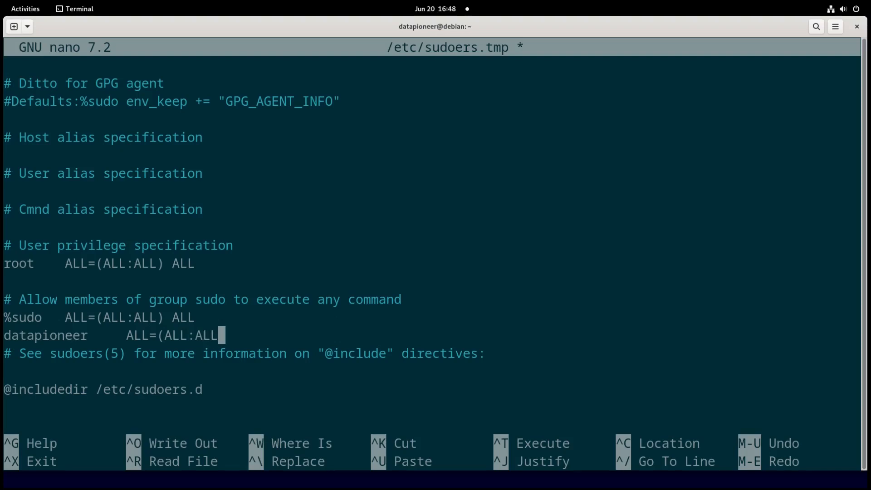
{"action": "type", "text": ") ALL"}
{"action": "key", "text": "Return"}
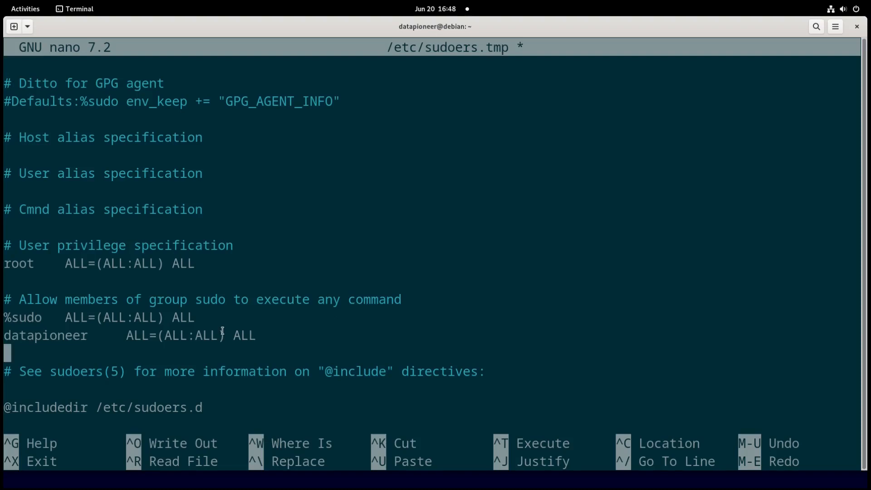
Step: Save the sudoers file under its existing name and exit the nano editor
{"action": "key", "text": "ctrl+x"}
{"action": "key", "text": "y"}
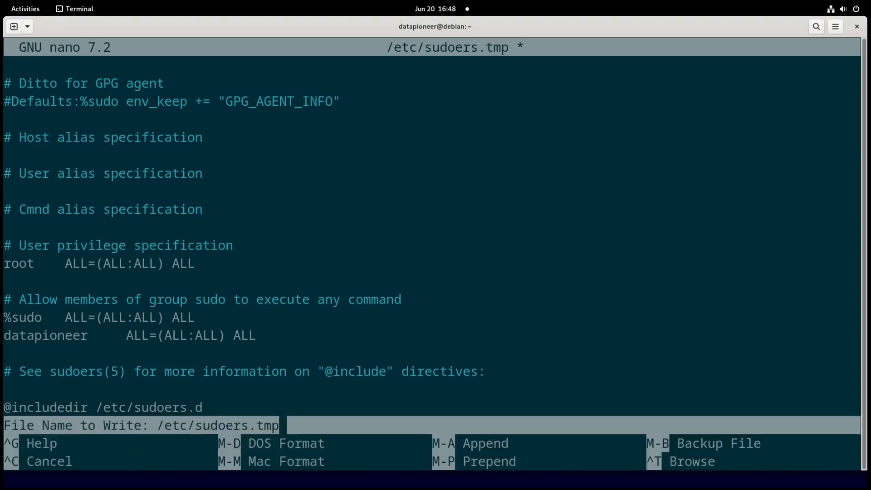
{"action": "key", "text": "Return"}
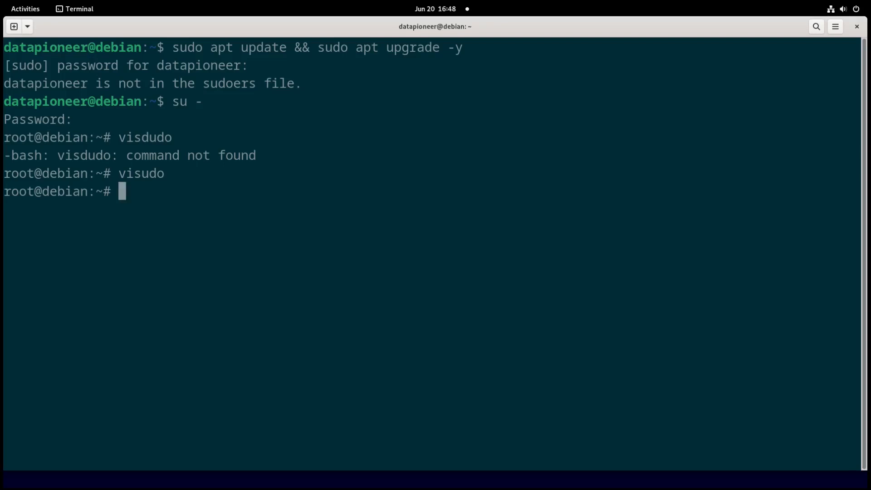
Step: Switch from root to a datapioneer login shell with su - datapioneer and clear the terminal
{"action": "type", "text": "su - datapionee"}
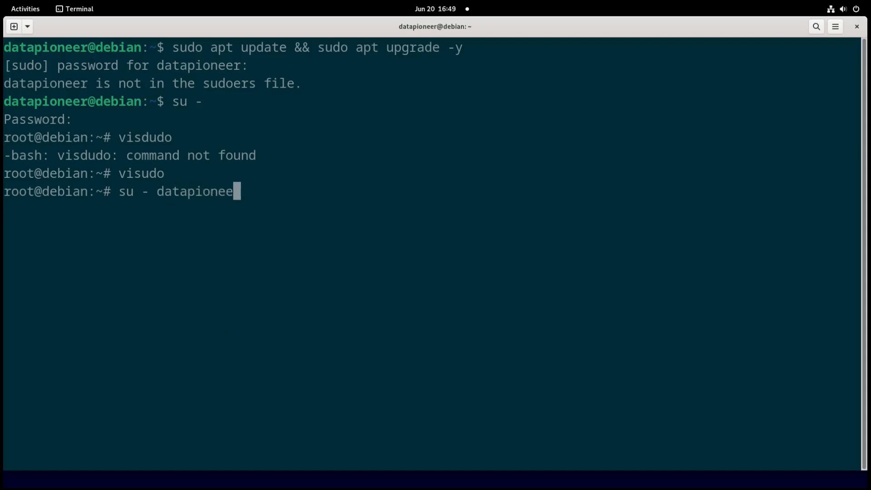
{"action": "type", "text": "r"}
{"action": "key", "text": "Return"}
{"action": "type", "text": "clear"}
{"action": "key", "text": "Return"}
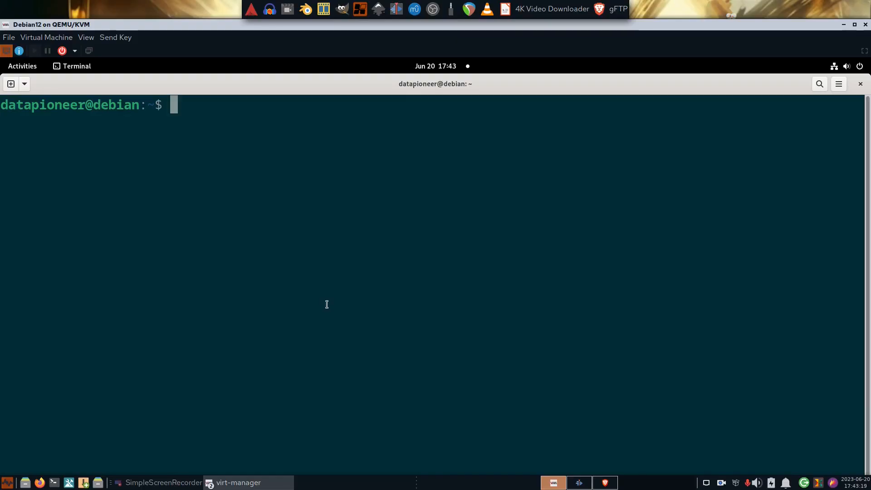
{"action": "type", "text": "clear"}
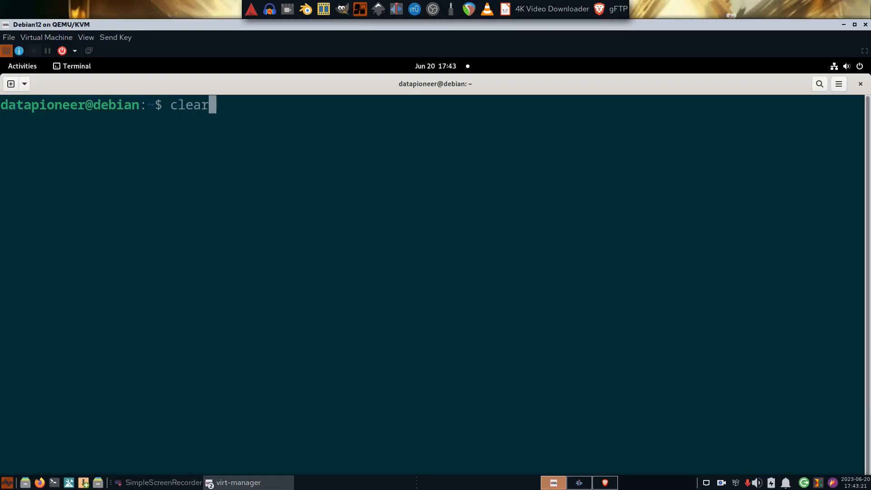
{"action": "key", "text": "Return"}
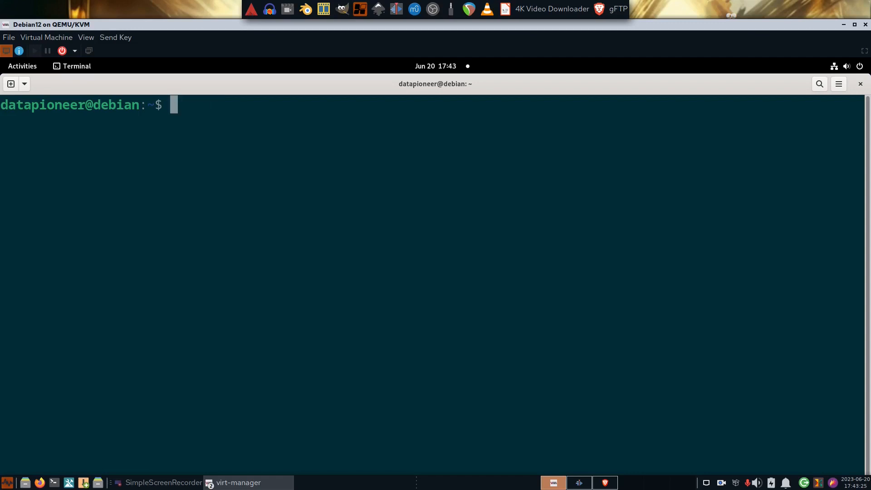
Step: Update the system with sudo apt update && sudo apt upgrade -y, entering the account's sudo password
{"action": "type", "text": "sudo "}
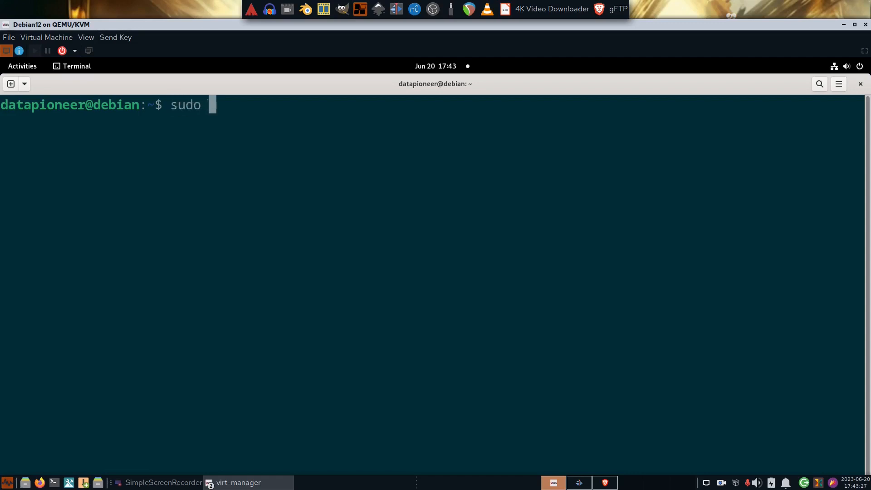
{"action": "type", "text": "apt update &&&"}
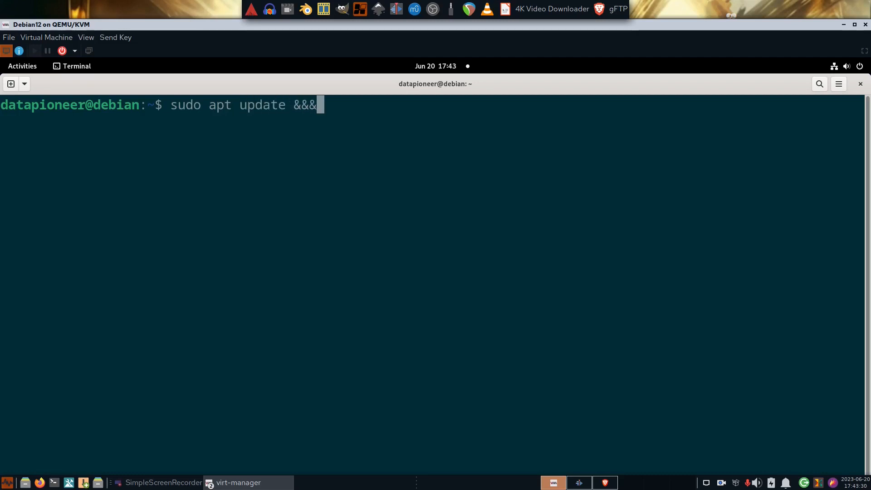
{"action": "key", "text": "BackSpace"}
{"action": "type", "text": "sudo ap"}
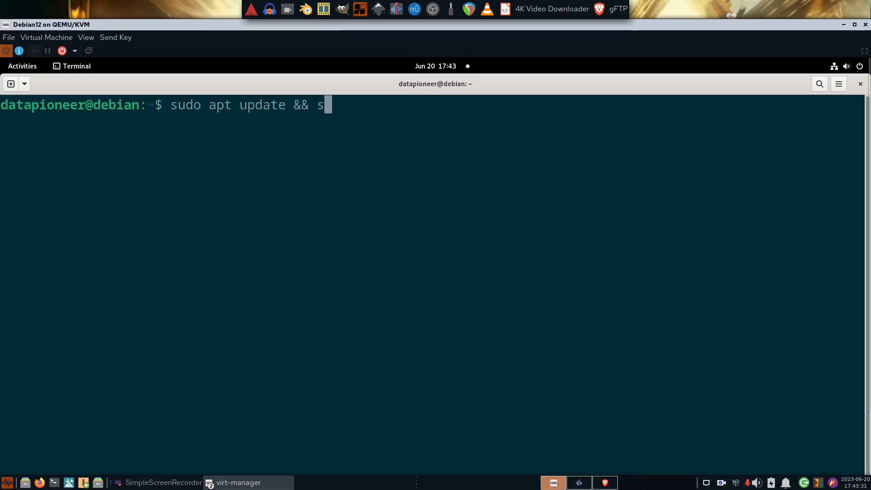
{"action": "type", "text": "t upg"}
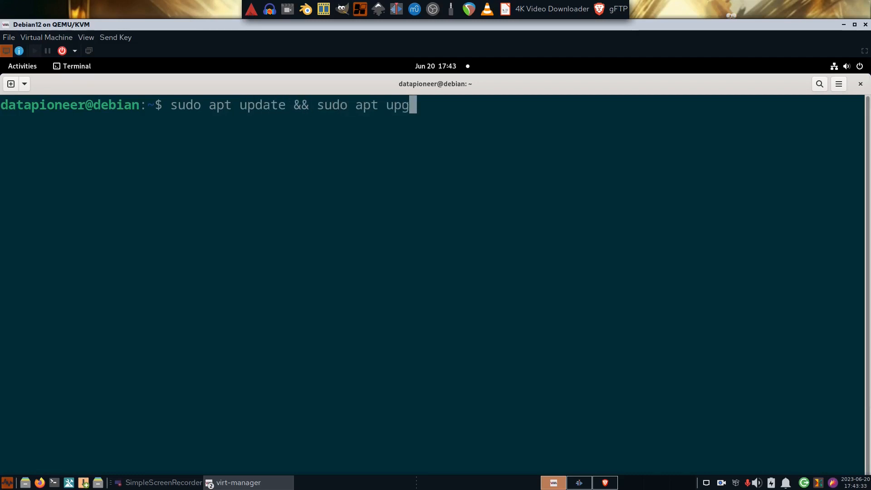
{"action": "type", "text": "rade -y"}
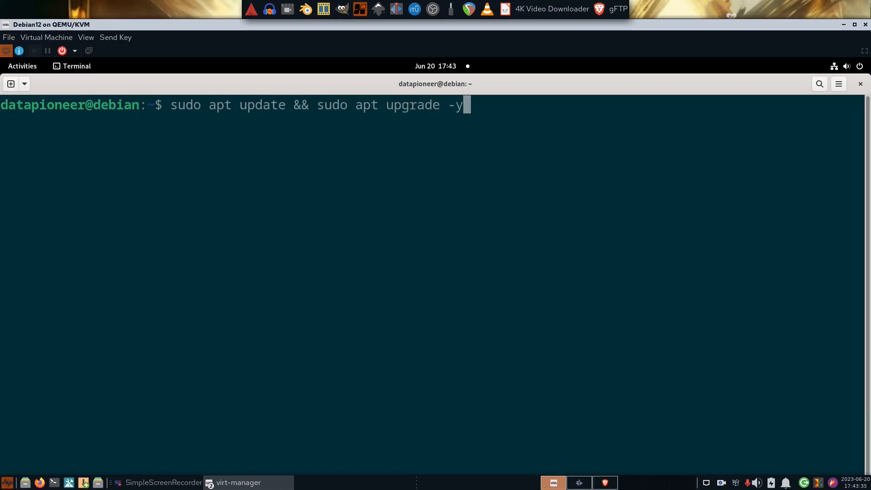
{"action": "key", "text": "Return"}
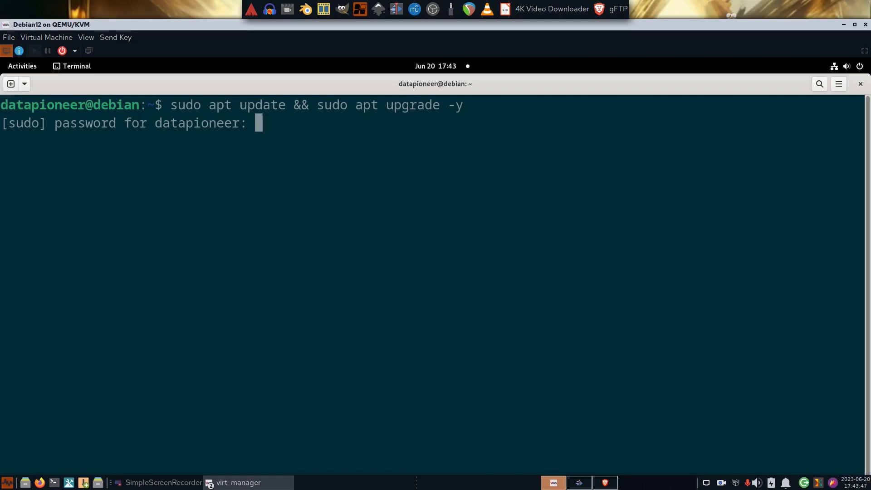
{"action": "key", "text": "Return"}
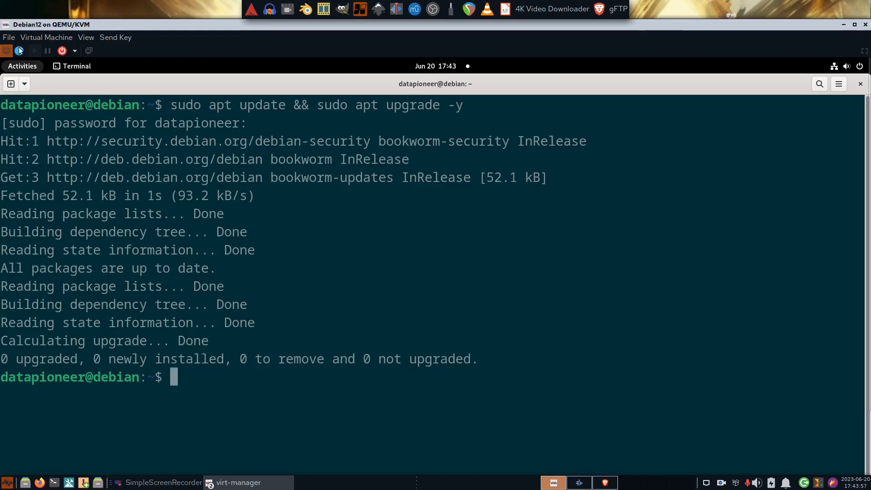
Step: Switch to the Firefox window on the second workspace to read the guide's Flatpak installation command
{"action": "left_click", "coordinate": [20, 67]}
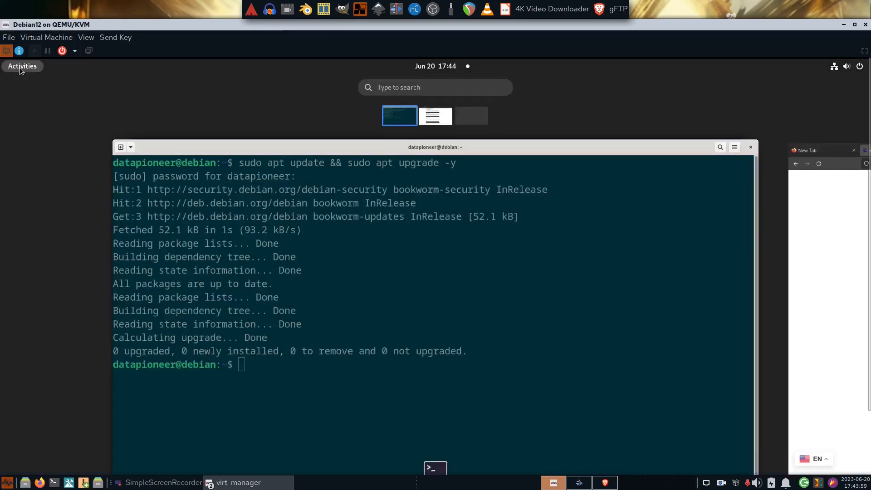
{"action": "left_click", "coordinate": [824, 320]}
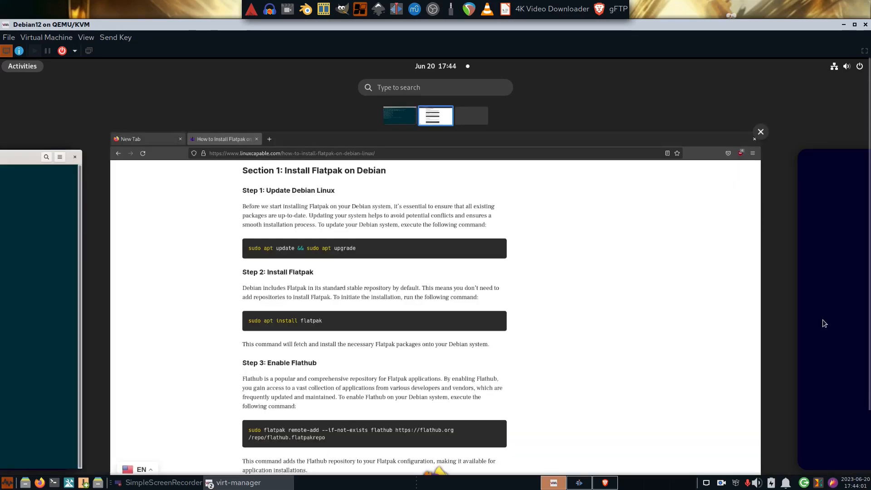
{"action": "left_click", "coordinate": [622, 298]}
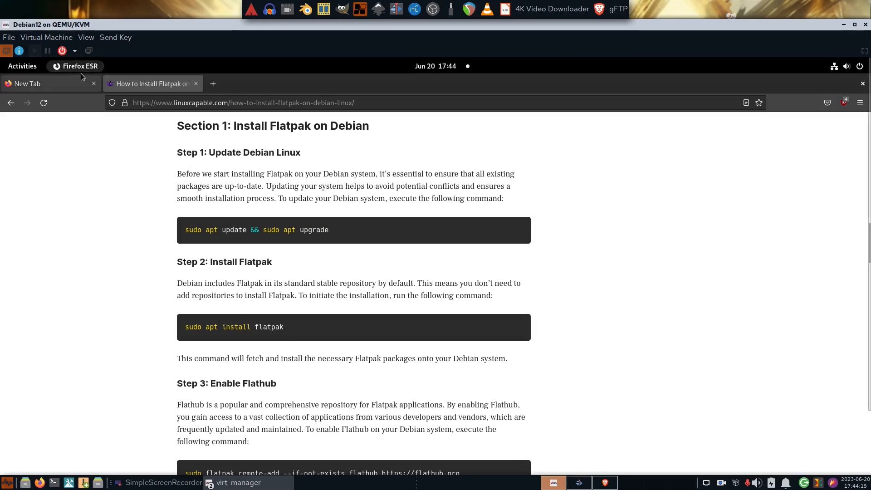
Step: Switch back to the Terminal window on the first workspace and clear its screen
{"action": "left_click", "coordinate": [16, 66]}
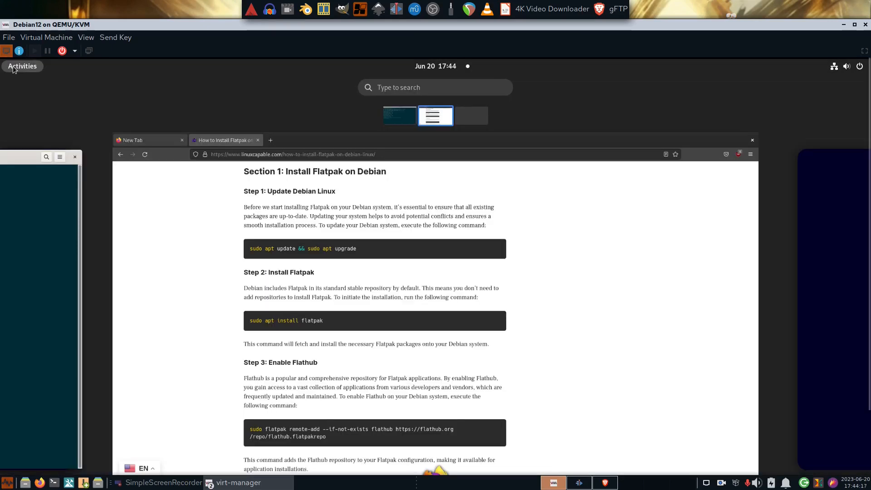
{"action": "left_click", "coordinate": [70, 257]}
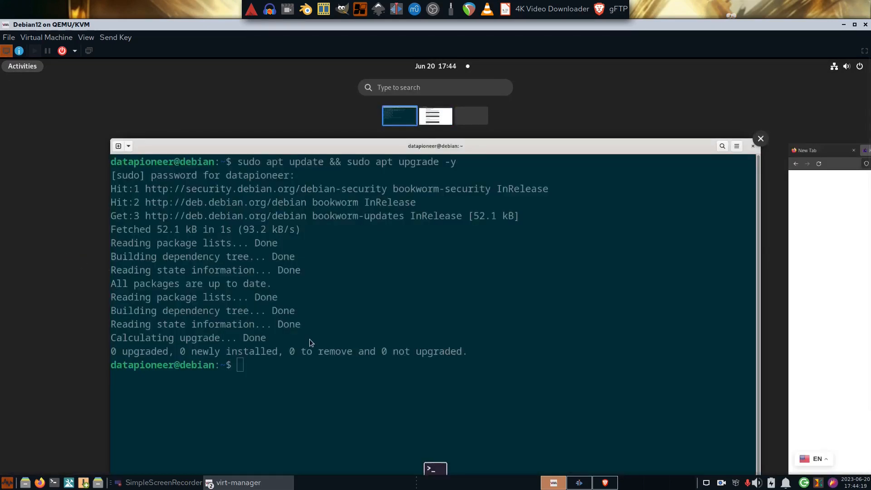
{"action": "left_click", "coordinate": [325, 390]}
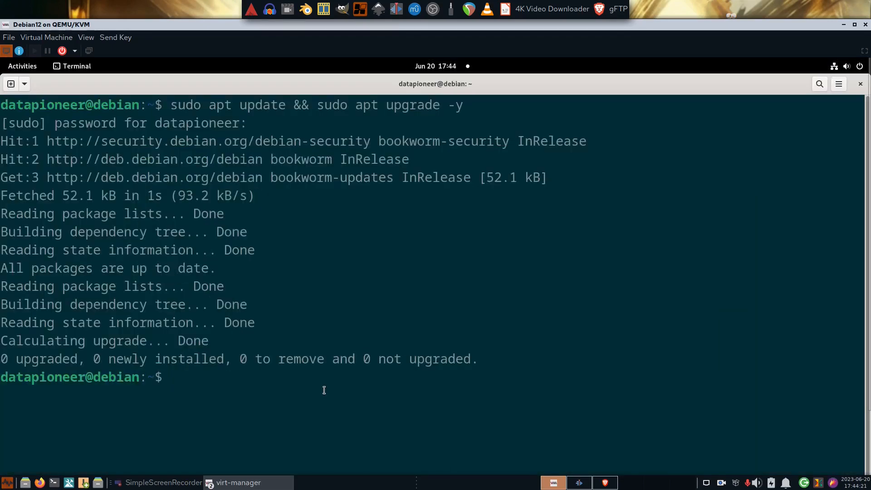
{"action": "type", "text": "clear"}
{"action": "key", "text": "Return"}
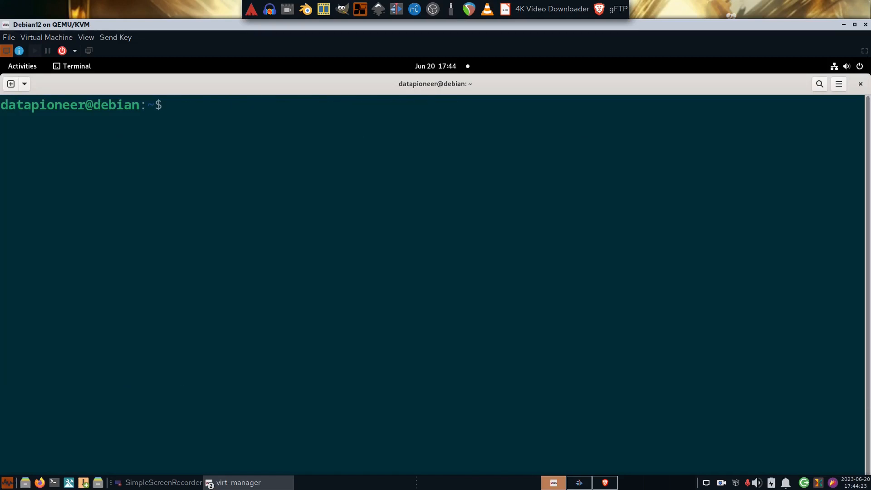
Step: Install Flatpak with sudo apt install flatpak, and clear the terminal once the installation finishes
{"action": "type", "text": "sudo ap"}
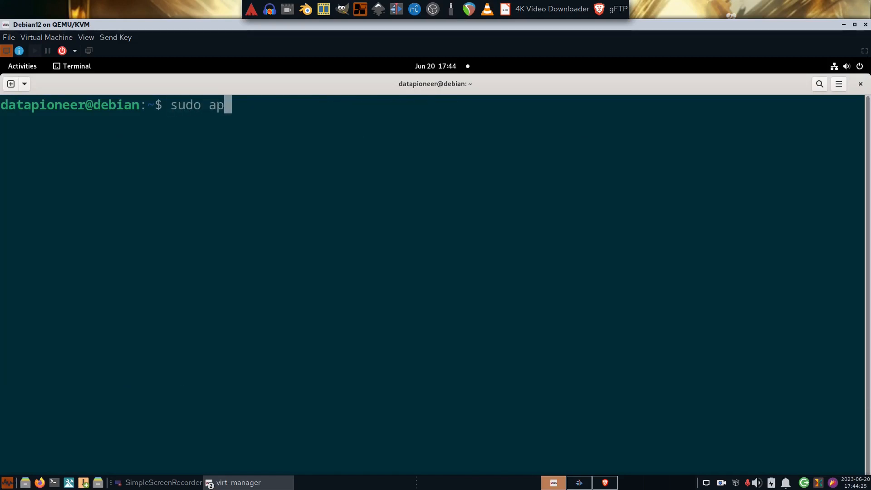
{"action": "type", "text": "t install"}
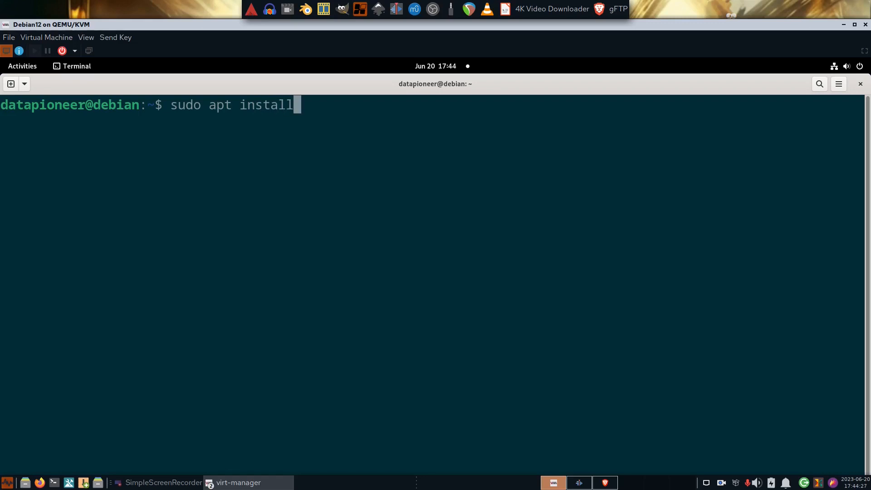
{"action": "type", "text": " flatpak"}
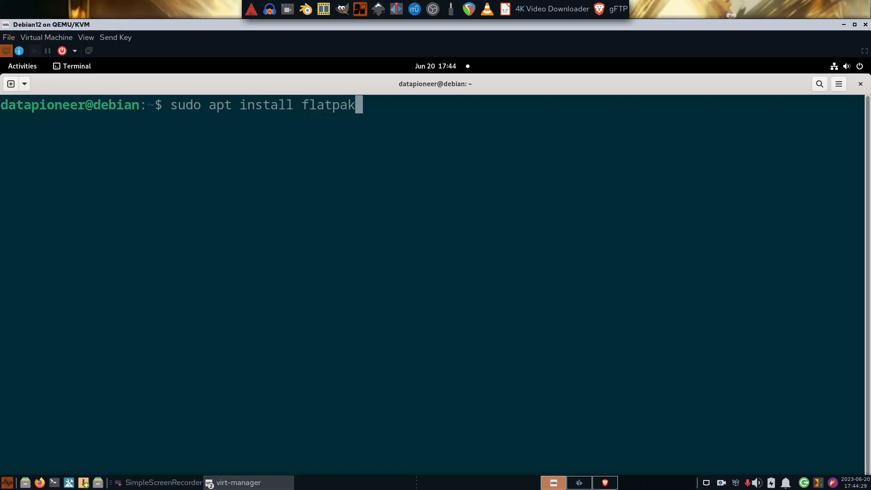
{"action": "key", "text": "Return"}
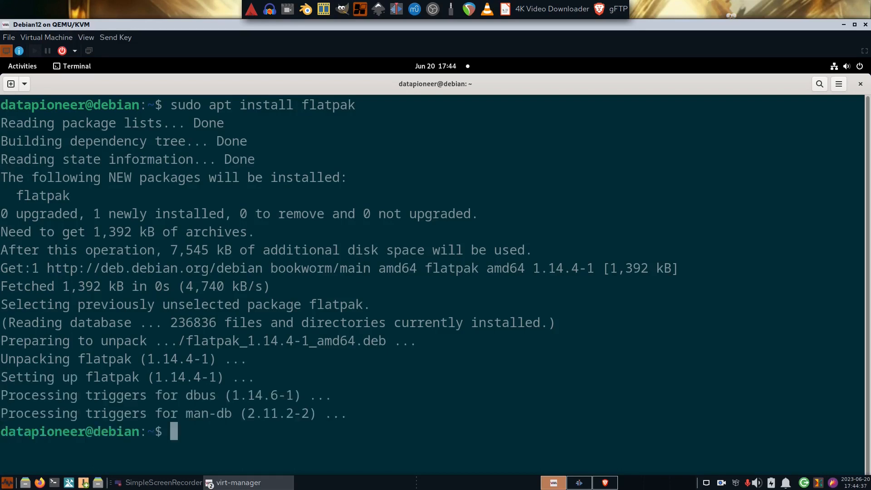
{"action": "type", "text": "clear"}
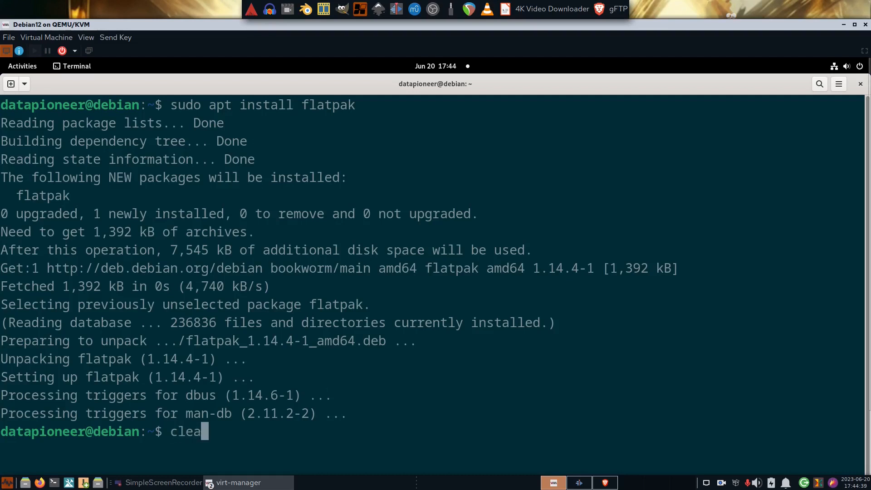
{"action": "key", "text": "Return"}
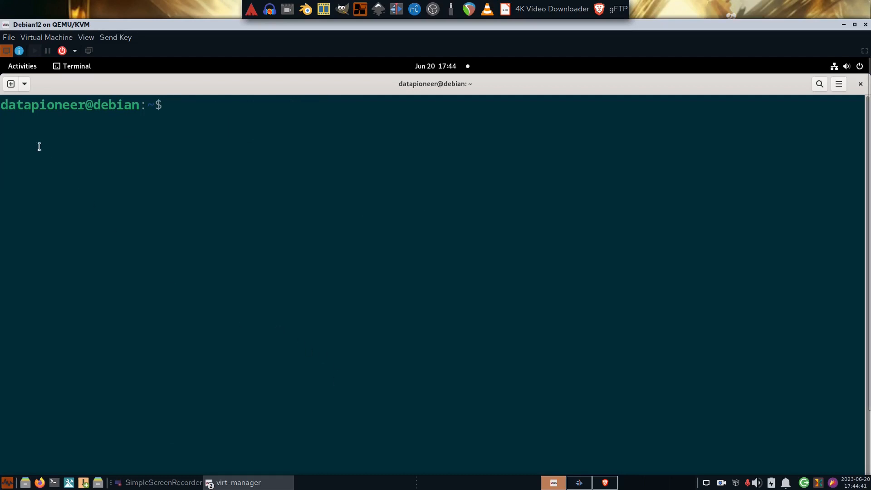
Step: Switch to the guide in Firefox on the second workspace and copy the Step 3 command that enables Flathub
{"action": "left_click", "coordinate": [26, 63]}
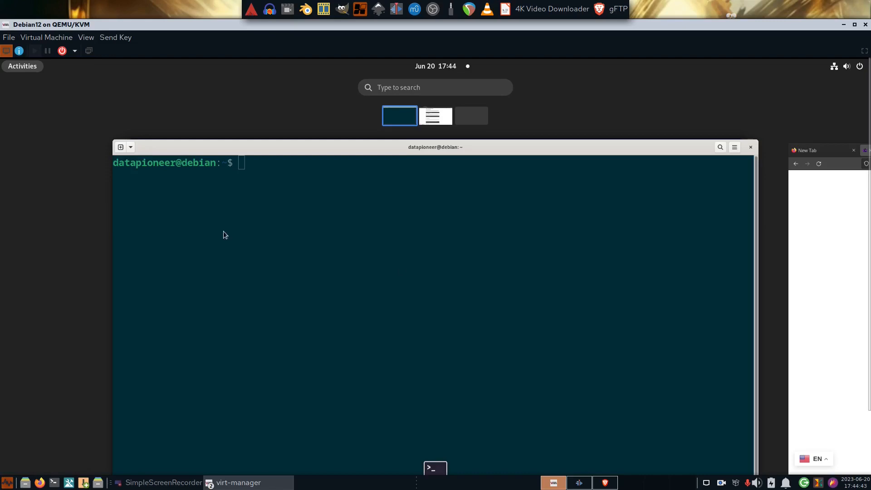
{"action": "left_click", "coordinate": [821, 352]}
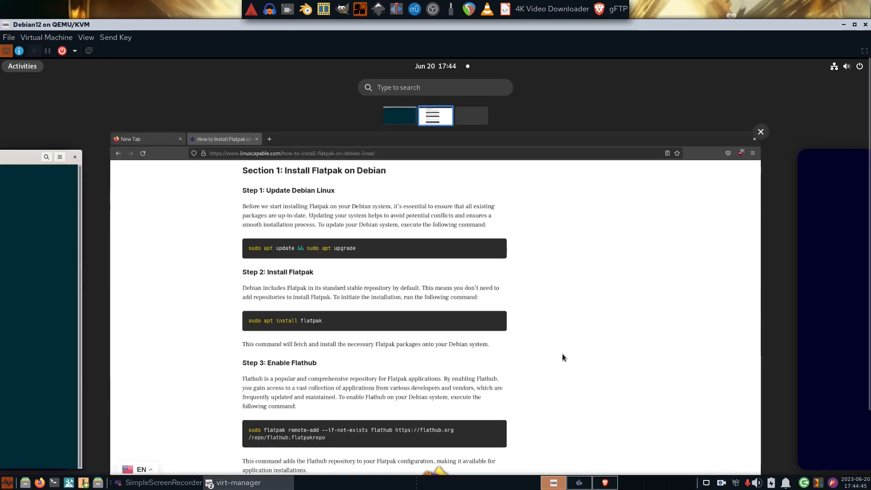
{"action": "left_click", "coordinate": [562, 356]}
{"action": "scroll", "coordinate": [563, 355], "scroll_direction": "down", "scroll_amount": 4}
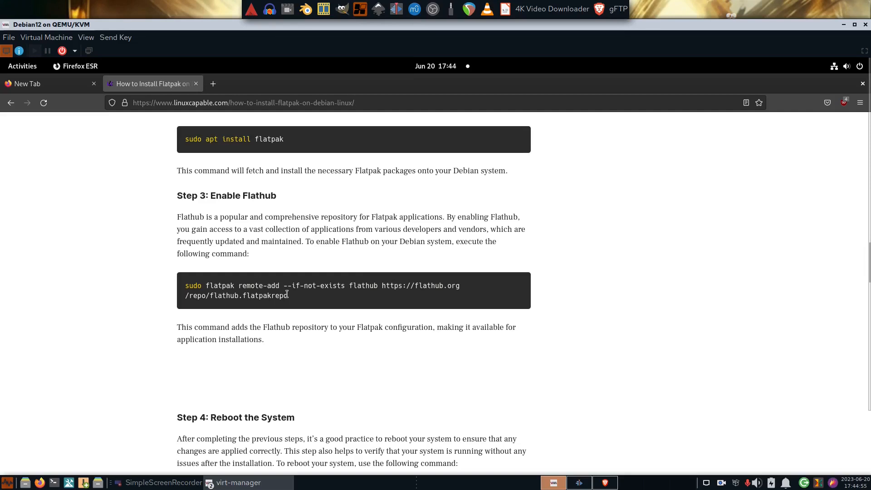
{"action": "left_click_drag", "start_coordinate": [285, 296], "coordinate": [206, 285]}
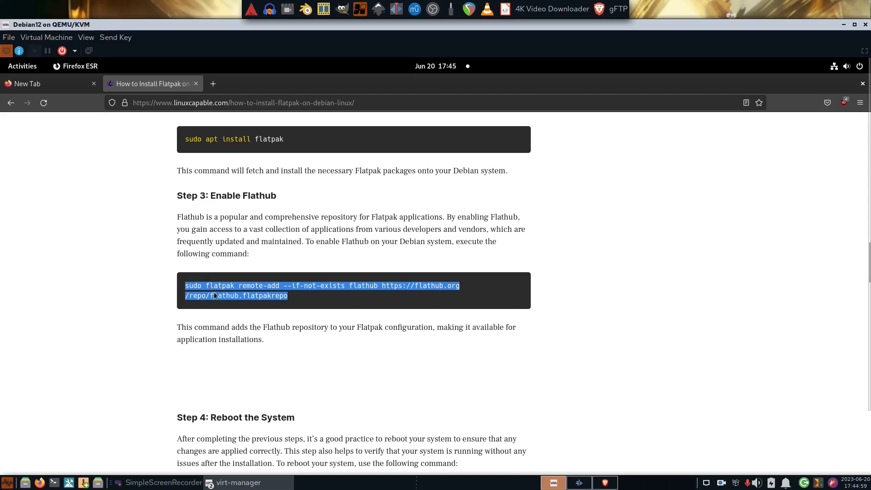
{"action": "right_click", "coordinate": [214, 292]}
{"action": "left_click", "coordinate": [232, 300]}
{"action": "left_click", "coordinate": [16, 68]}
{"action": "left_click", "coordinate": [56, 297]}
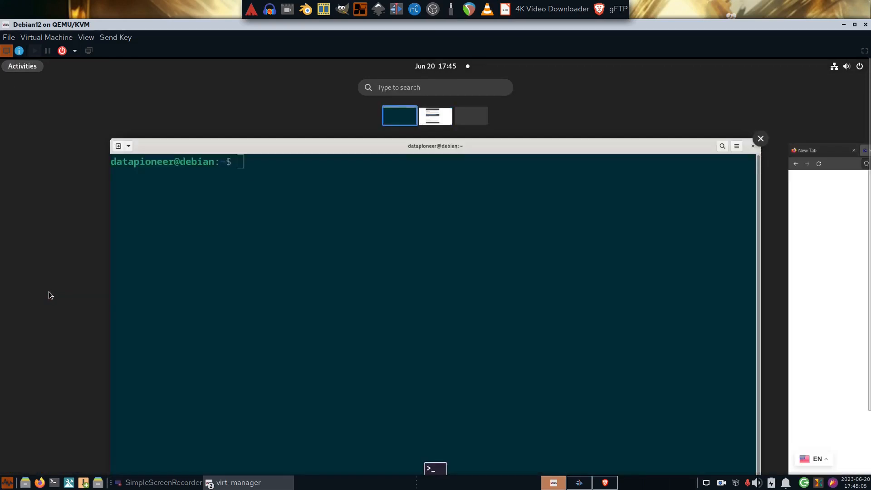
{"action": "left_click", "coordinate": [227, 231]}
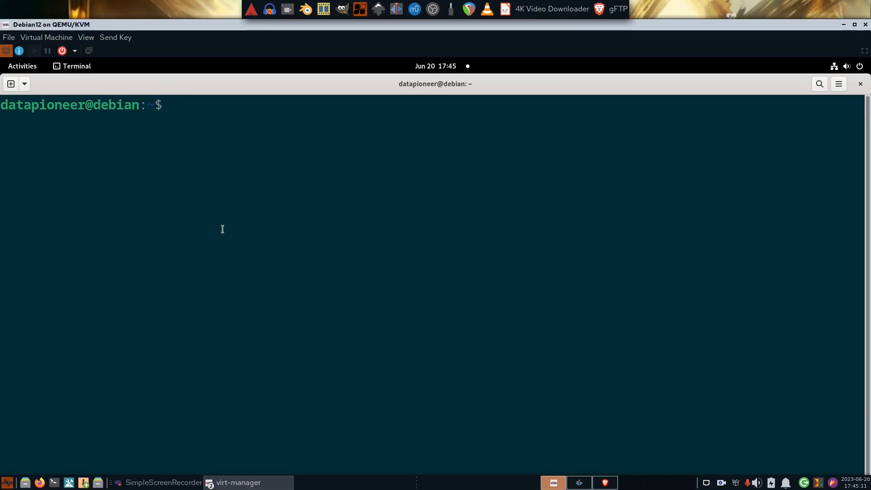
{"action": "key", "text": "ctrl+shift+v"}
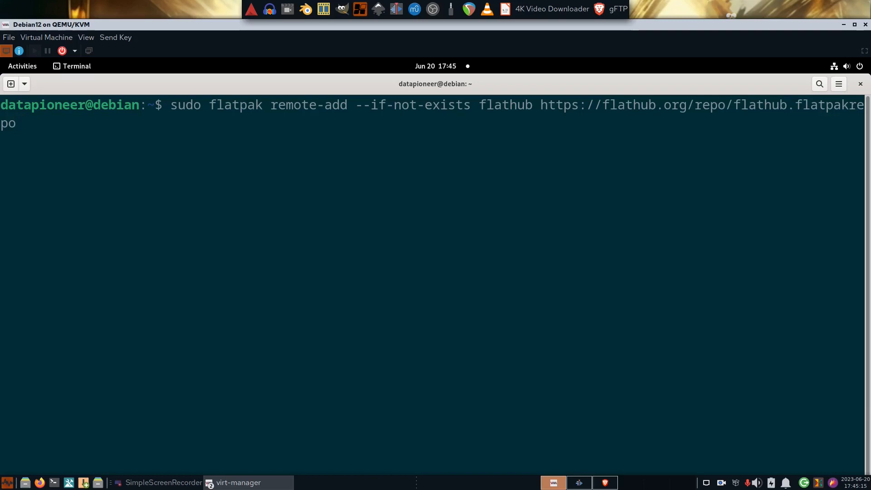
{"action": "key", "text": "Return"}
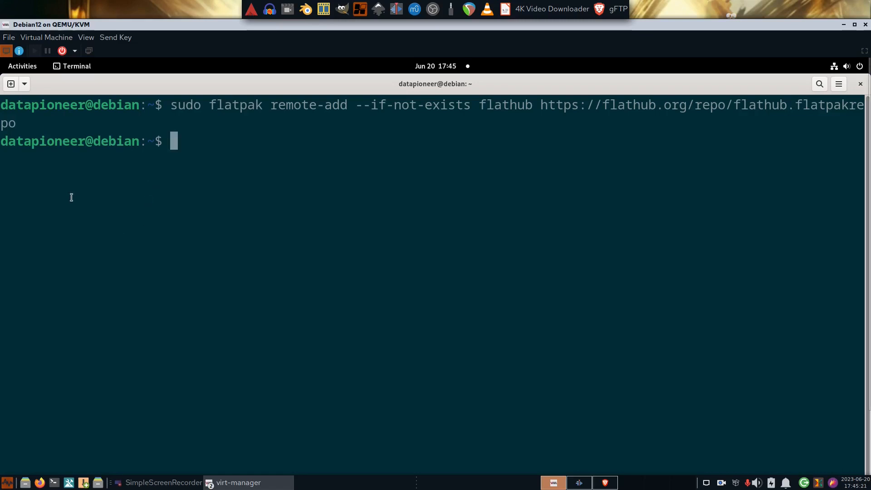
Step: Switch back to the Firefox guide and read its sections on rebooting the system, installing GNOME Software and installing Flatpak applications
{"action": "left_click", "coordinate": [21, 66]}
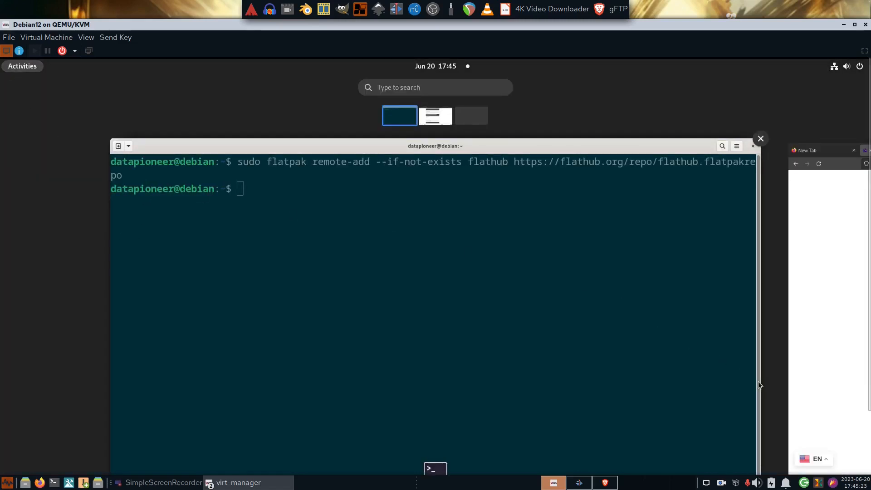
{"action": "left_click", "coordinate": [802, 404]}
{"action": "scroll", "coordinate": [500, 440], "scroll_direction": "down", "scroll_amount": 1}
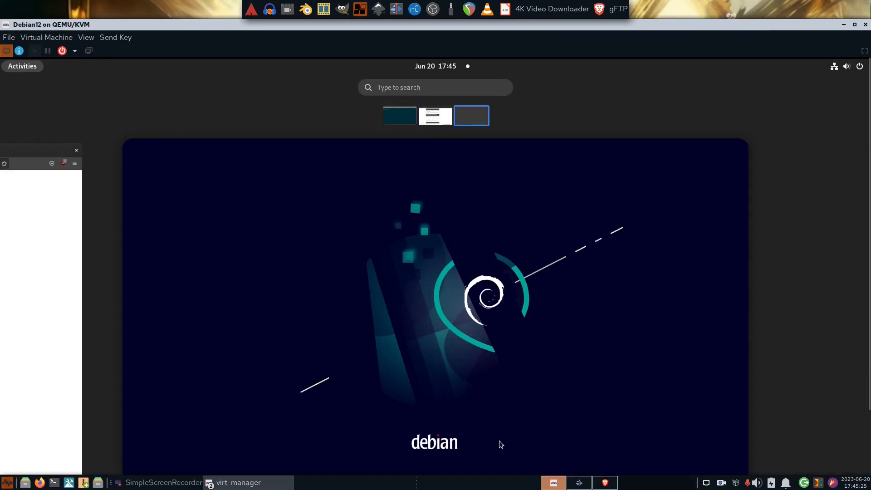
{"action": "scroll", "coordinate": [500, 440], "scroll_direction": "up", "scroll_amount": 1}
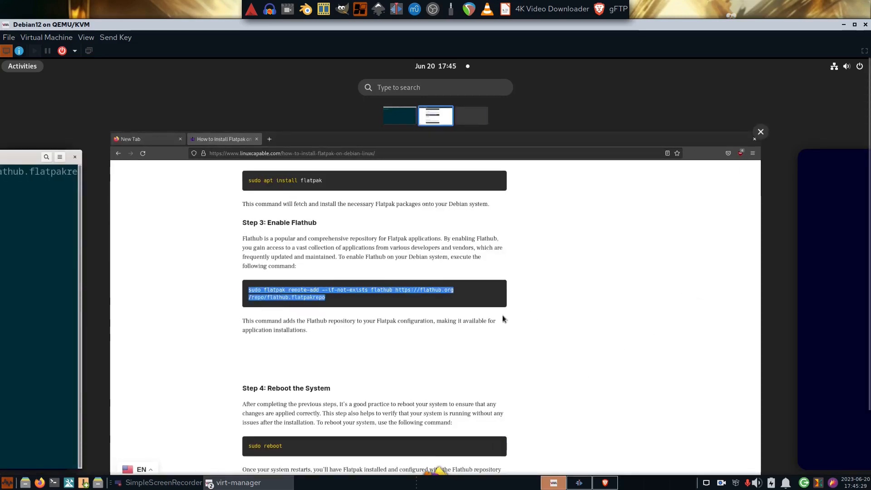
{"action": "left_click", "coordinate": [546, 312]}
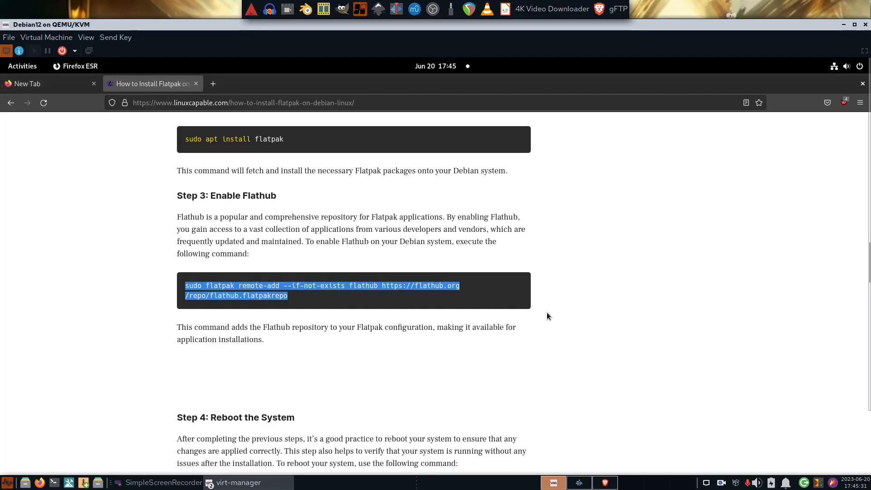
{"action": "scroll", "coordinate": [574, 307], "scroll_direction": "down", "scroll_amount": 3}
{"action": "scroll", "coordinate": [574, 311], "scroll_direction": "down", "scroll_amount": 1}
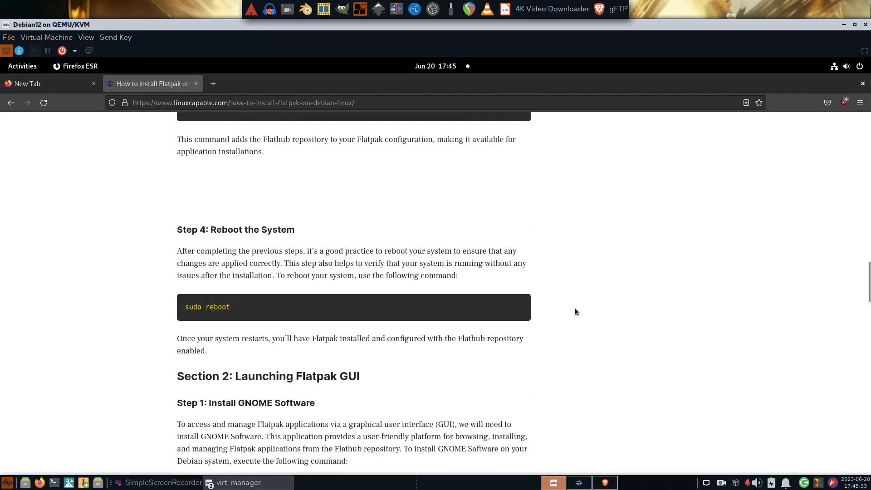
{"action": "scroll", "coordinate": [575, 311], "scroll_direction": "down", "scroll_amount": 3}
{"action": "scroll", "coordinate": [575, 312], "scroll_direction": "down", "scroll_amount": 2}
{"action": "scroll", "coordinate": [574, 311], "scroll_direction": "up", "scroll_amount": 3}
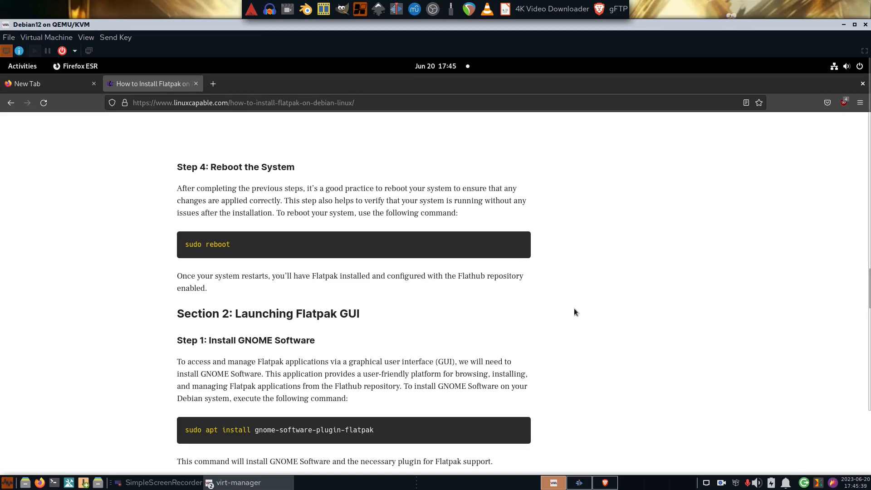
{"action": "scroll", "coordinate": [498, 383], "scroll_direction": "down", "scroll_amount": 1}
{"action": "scroll", "coordinate": [497, 384], "scroll_direction": "down", "scroll_amount": 8}
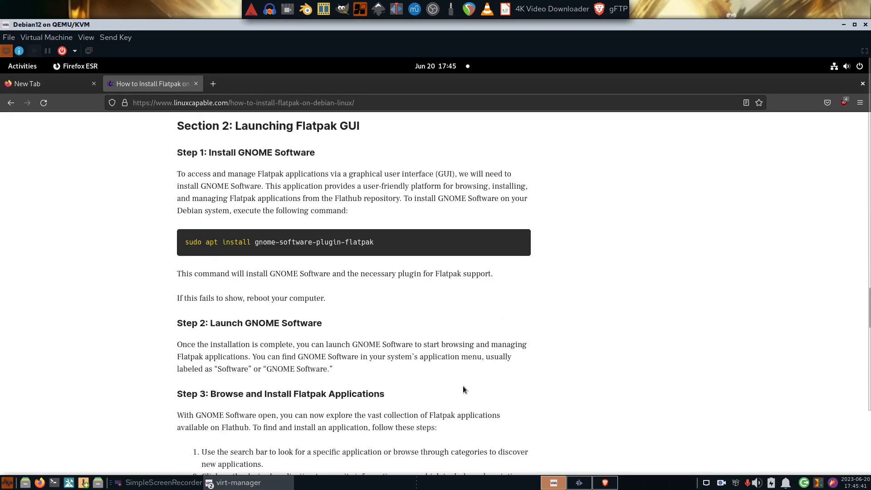
{"action": "scroll", "coordinate": [461, 386], "scroll_direction": "down", "scroll_amount": 5}
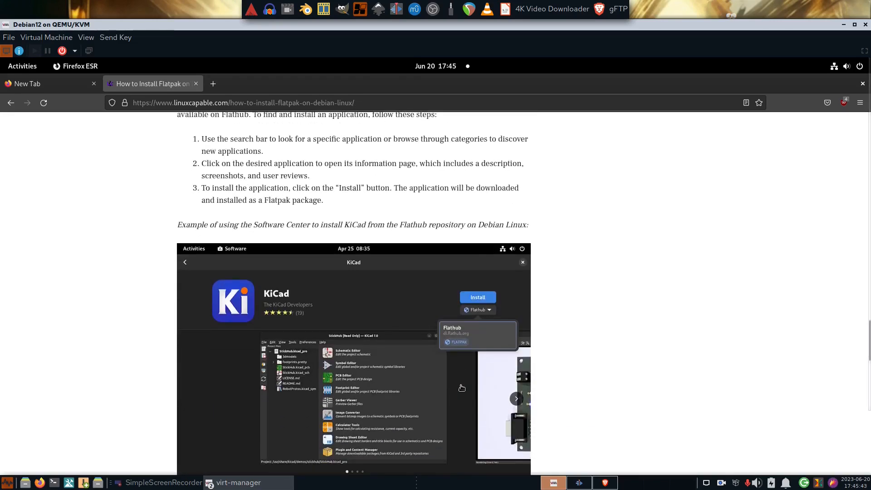
{"action": "scroll", "coordinate": [461, 385], "scroll_direction": "up", "scroll_amount": 5}
{"action": "scroll", "coordinate": [461, 385], "scroll_direction": "up", "scroll_amount": 7}
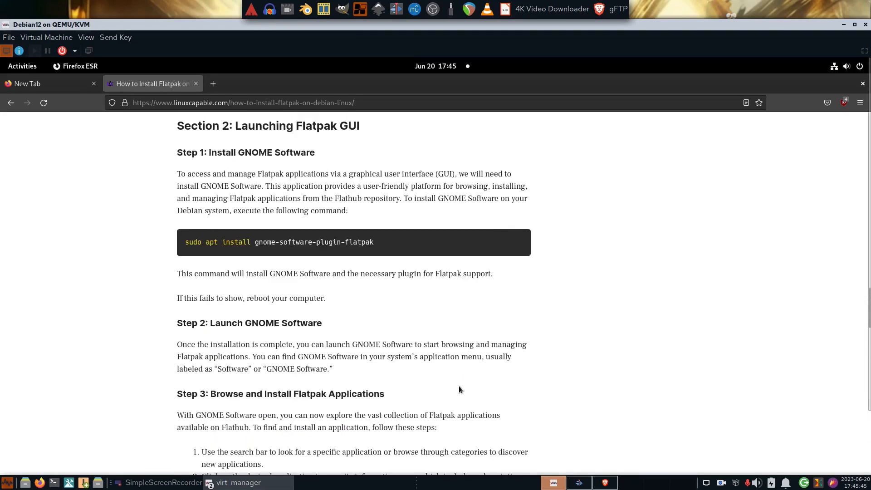
{"action": "scroll", "coordinate": [458, 386], "scroll_direction": "up", "scroll_amount": 3}
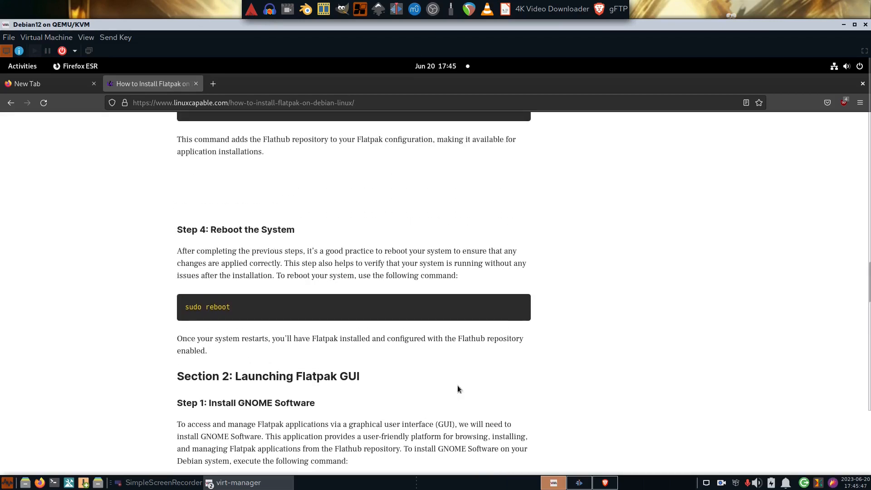
Step: Switch to the Terminal, restart the virtual machine with sudo reboot, and boot the Debian GNU/Linux entry
{"action": "left_click", "coordinate": [18, 68]}
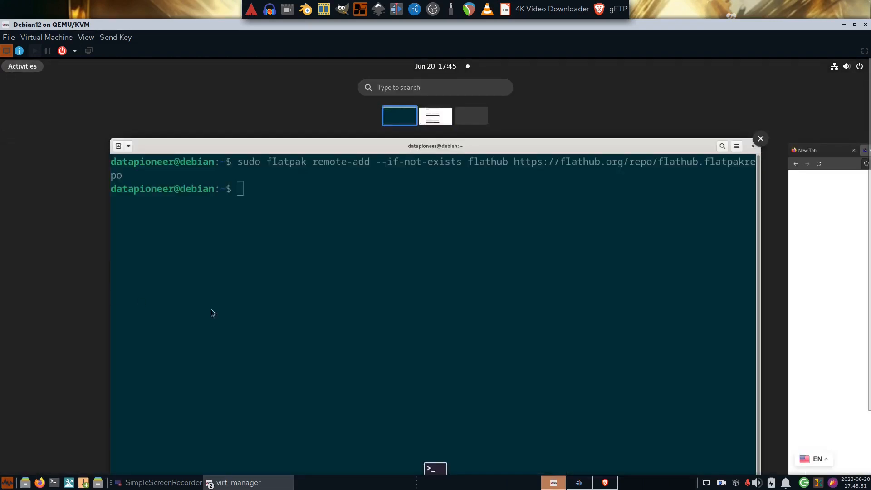
{"action": "left_click", "coordinate": [285, 303]}
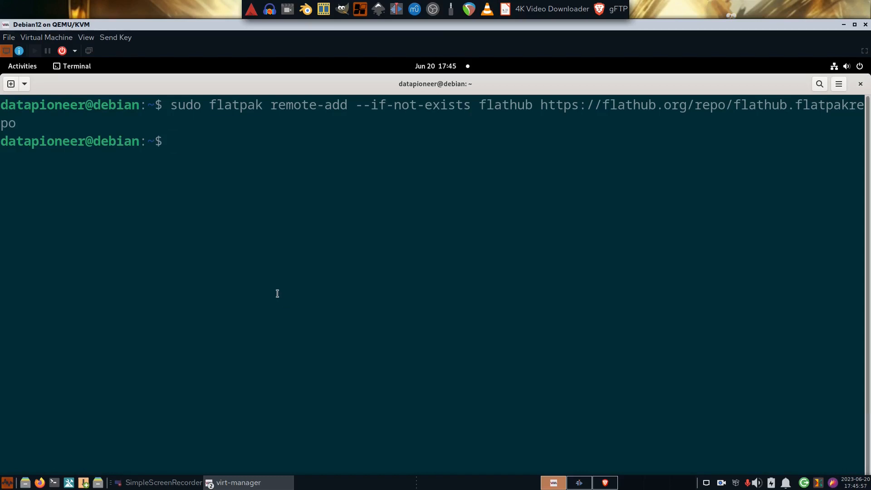
{"action": "type", "text": "restart"}
{"action": "key", "text": "Return"}
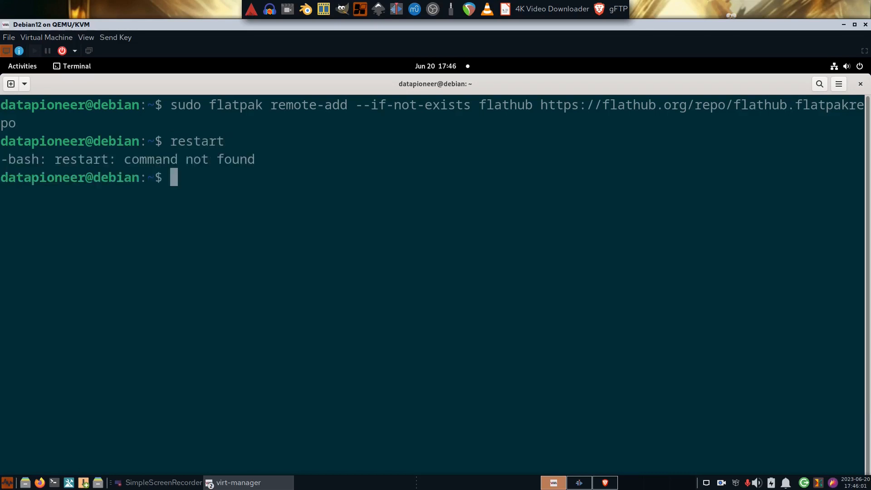
{"action": "type", "text": "sudo "}
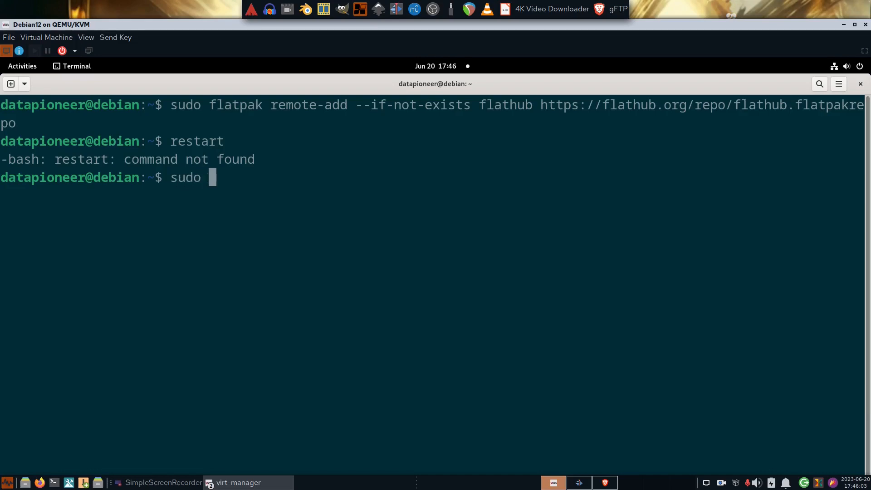
{"action": "type", "text": "reboot"}
{"action": "key", "text": "Return"}
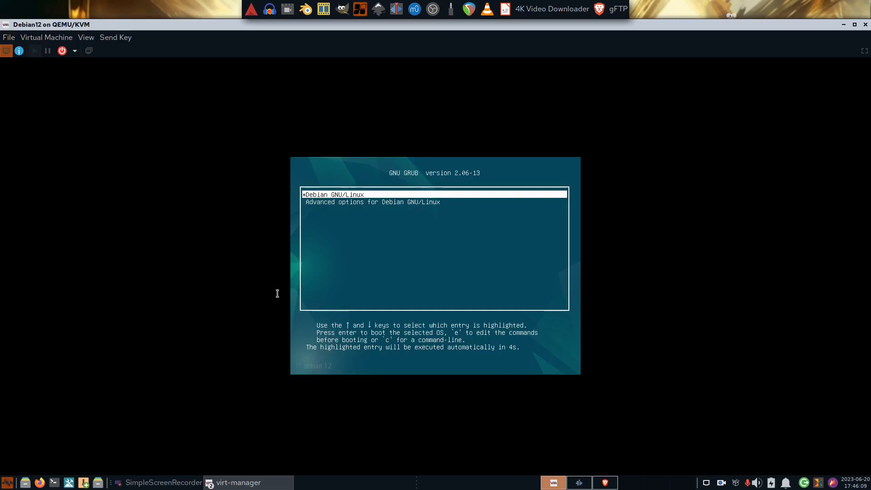
{"action": "key", "text": "Return"}
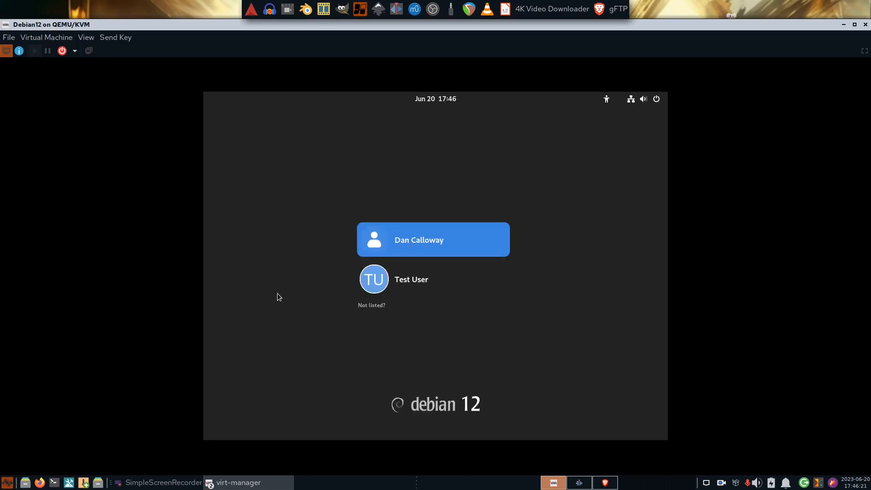
Step: Log in to the first listed user account by entering the account password
{"action": "left_click", "coordinate": [424, 236]}
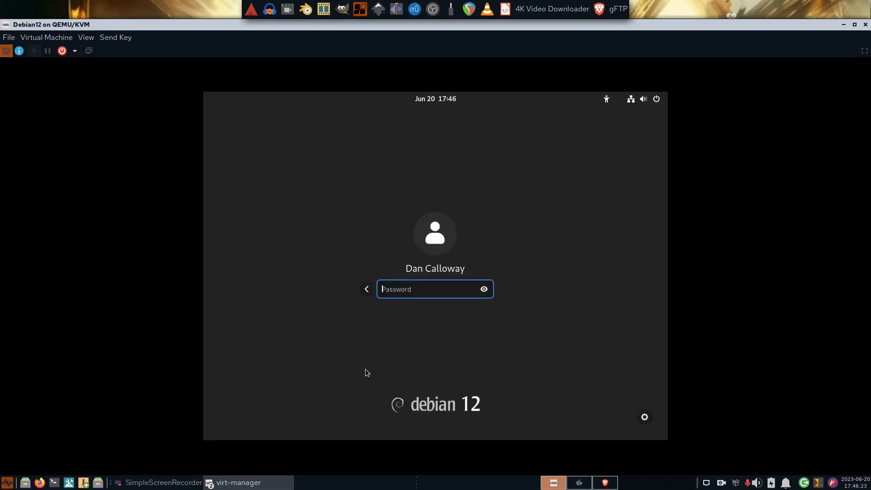
{"action": "type", "text": "*************"}
{"action": "key", "text": "Return"}
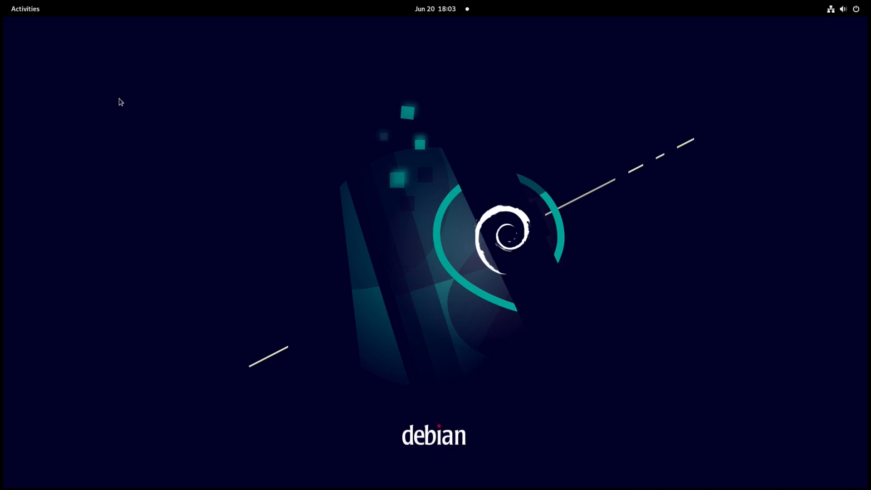
Step: Bring up the LinuxCapable guide in Firefox and copy the sudo apt install gnome-software-plugin-flatpak command from Section 2
{"action": "left_click", "coordinate": [28, 13]}
{"action": "left_click", "coordinate": [48, 216]}
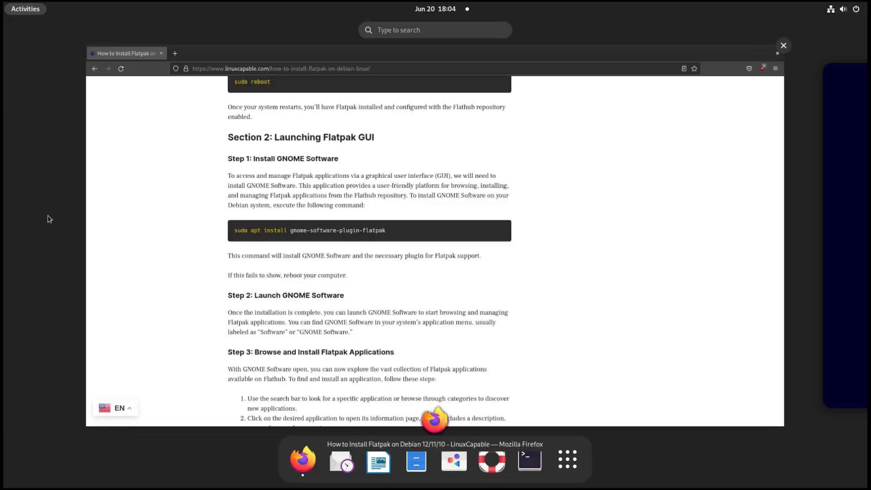
{"action": "left_click", "coordinate": [639, 271]}
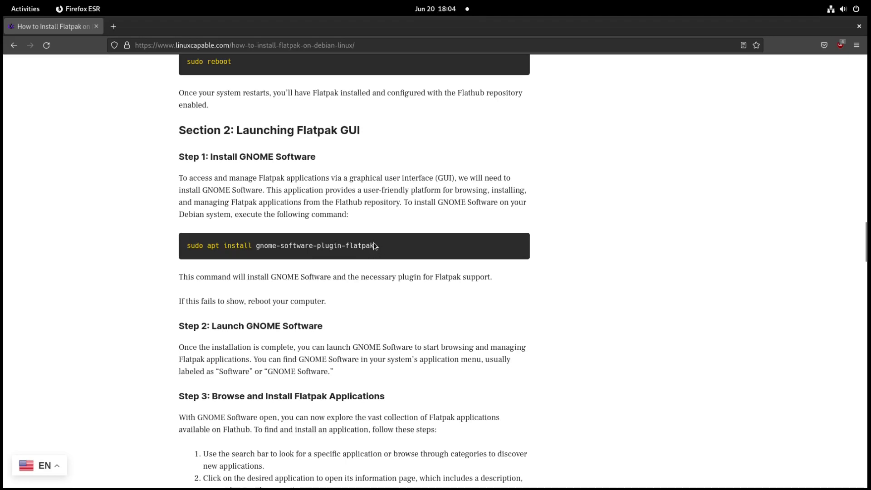
{"action": "left_click_drag", "start_coordinate": [374, 242], "coordinate": [186, 249]}
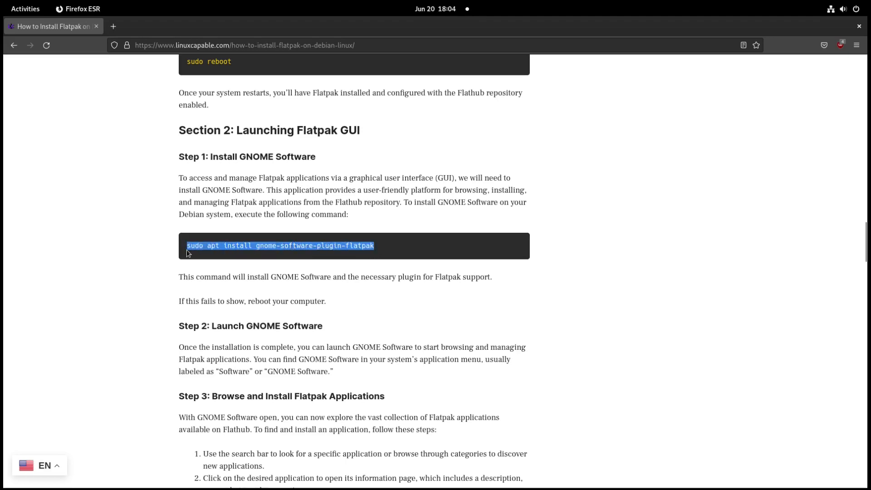
{"action": "right_click", "coordinate": [218, 245]}
{"action": "left_click", "coordinate": [234, 249]}
Step: Open a Terminal and install the GNOME Software Flatpak plugin with sudo apt install gnome-software-plugin-flatpak, entering the account's sudo password
{"action": "key", "text": "super"}
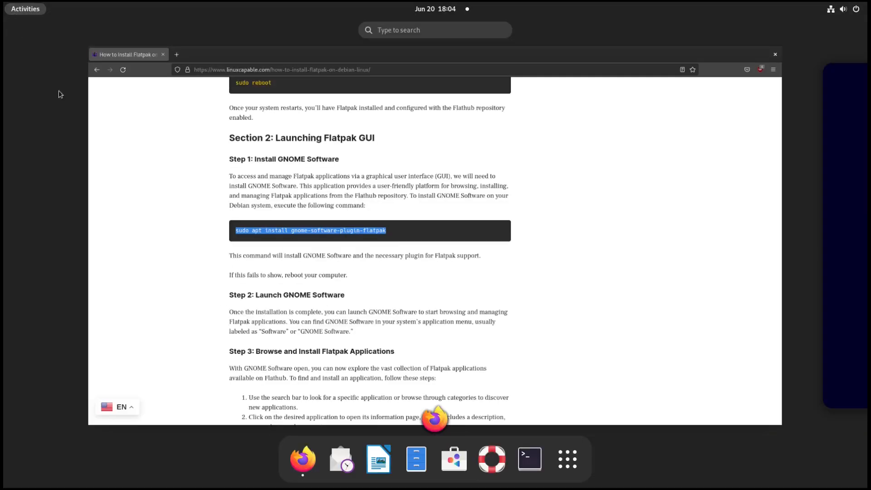
{"action": "left_click", "coordinate": [532, 463]}
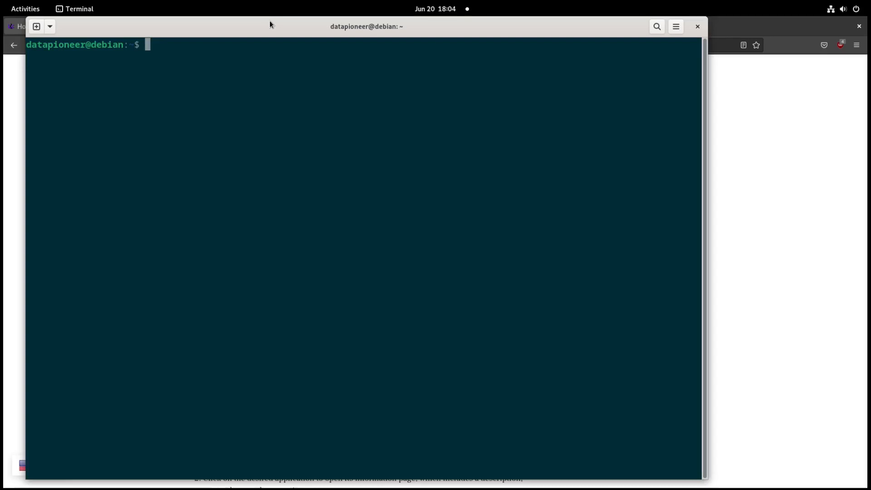
{"action": "left_click_drag", "start_coordinate": [269, 22], "coordinate": [299, 21]}
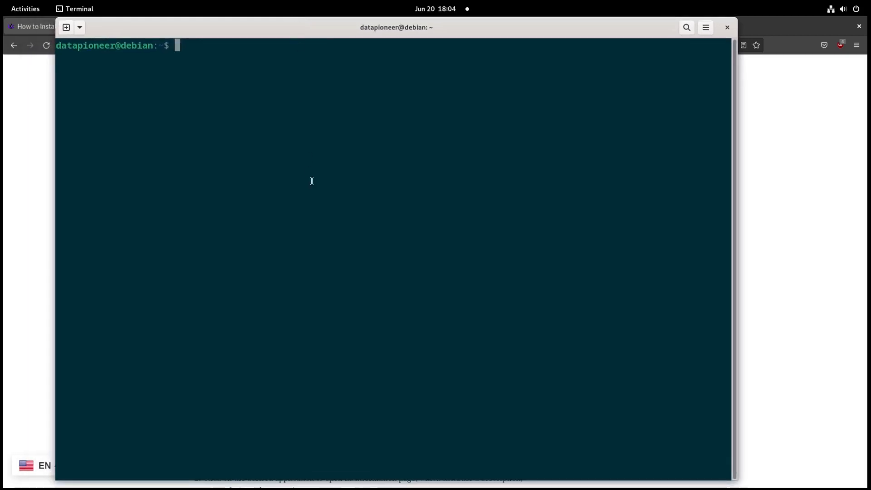
{"action": "right_click", "coordinate": [177, 47]}
{"action": "left_click", "coordinate": [198, 81]}
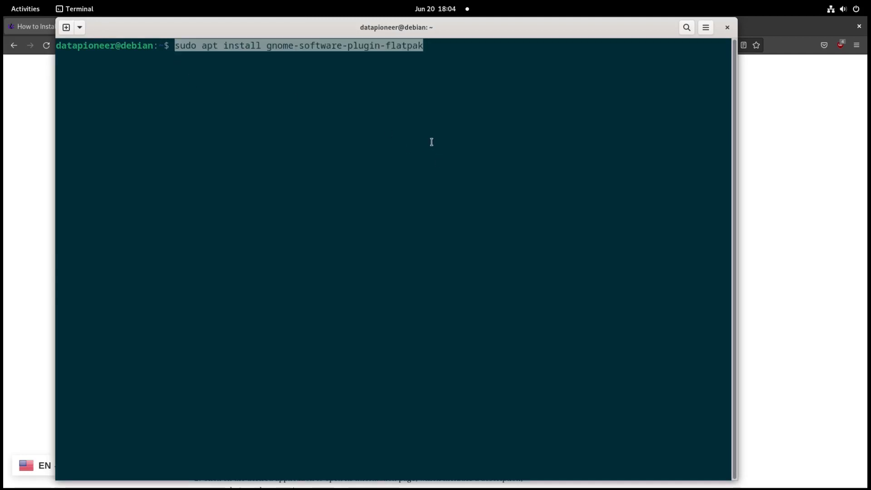
{"action": "key", "text": "Return"}
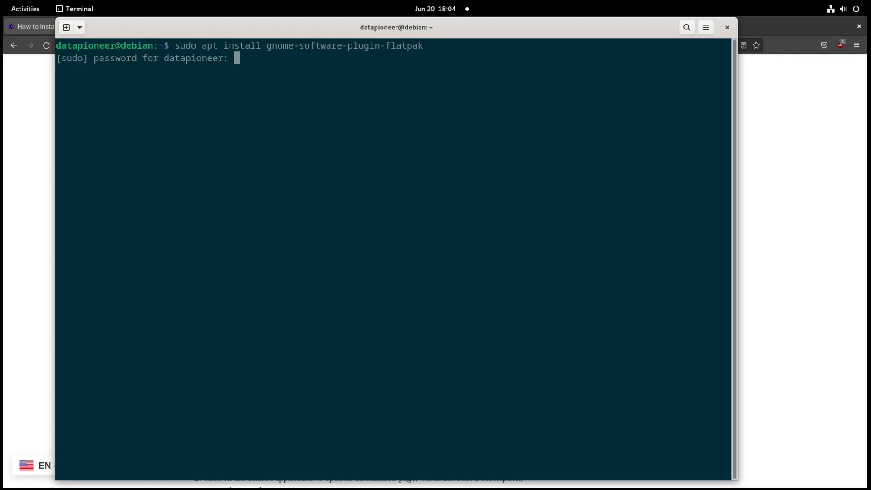
{"action": "key", "text": "Return"}
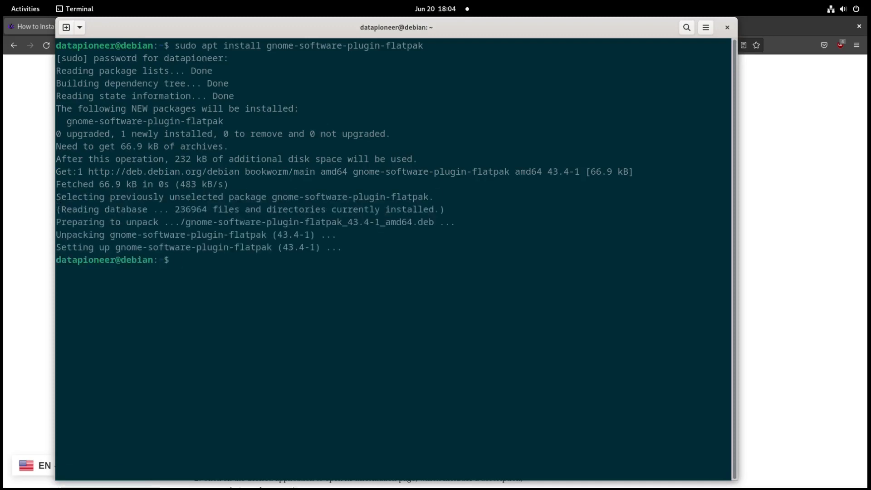
Step: Exit the Terminal session and launch Software, closing the Firefox window behind it
{"action": "type", "text": "exit"}
{"action": "key", "text": "Return"}
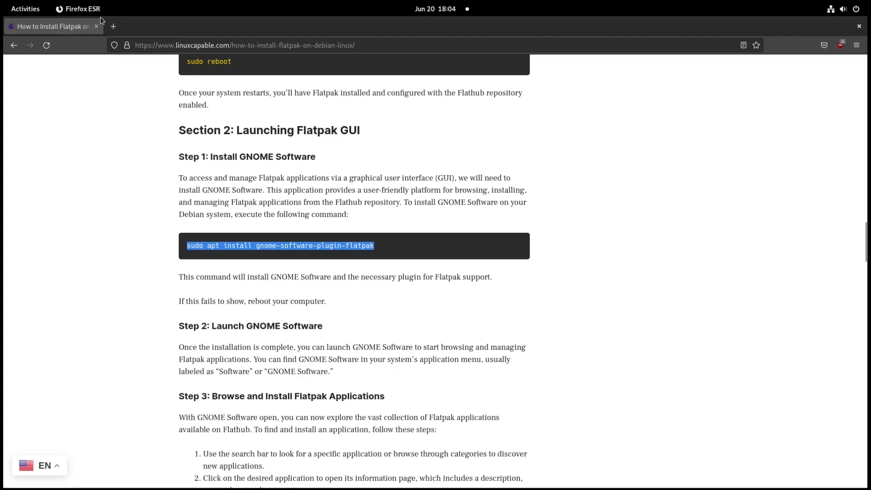
{"action": "left_click", "coordinate": [34, 10]}
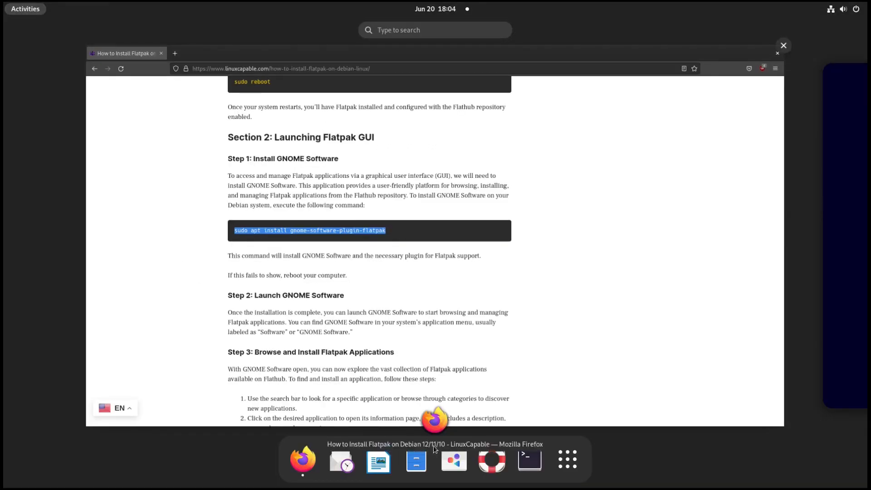
{"action": "left_click", "coordinate": [446, 461]}
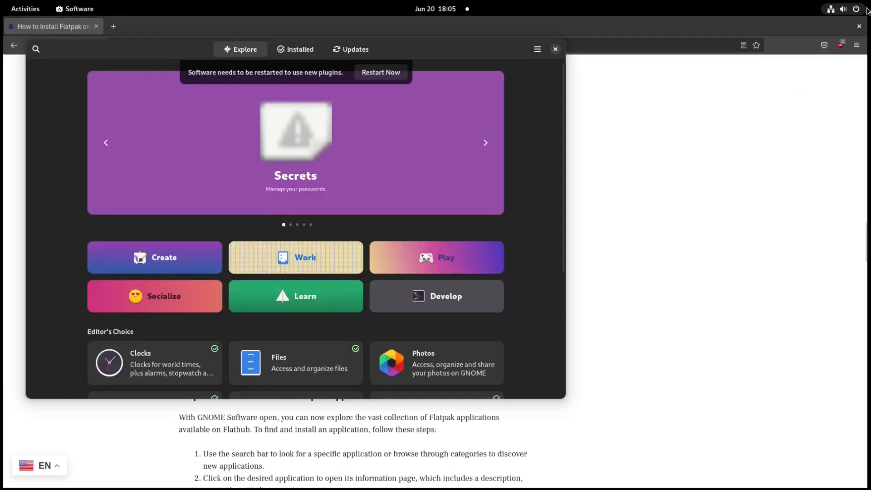
{"action": "left_click", "coordinate": [859, 26]}
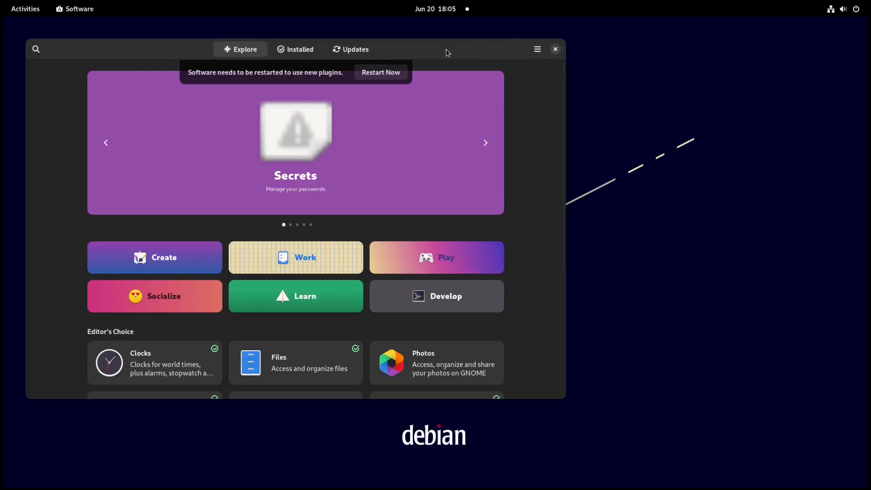
Step: Move the Software window to the upper middle of the desktop, restart Software to use the new plugins, and reopen it
{"action": "left_click_drag", "start_coordinate": [445, 49], "coordinate": [603, 73]}
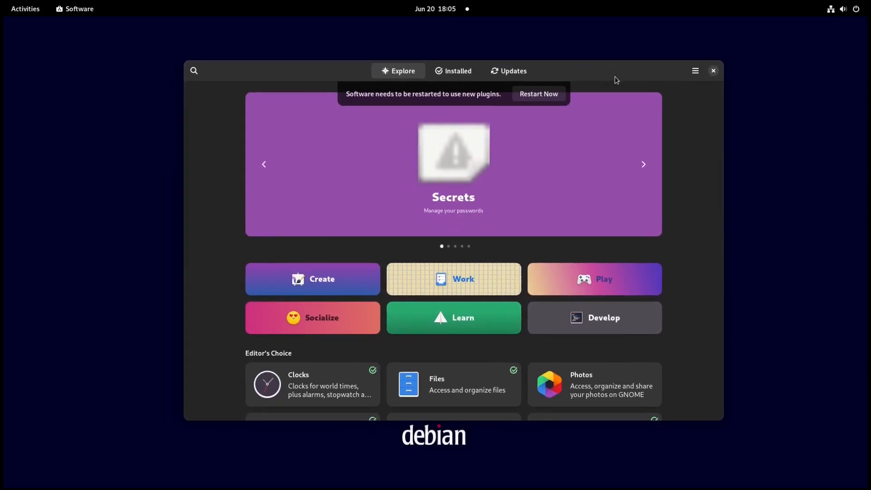
{"action": "left_click_drag", "start_coordinate": [614, 76], "coordinate": [598, 4]}
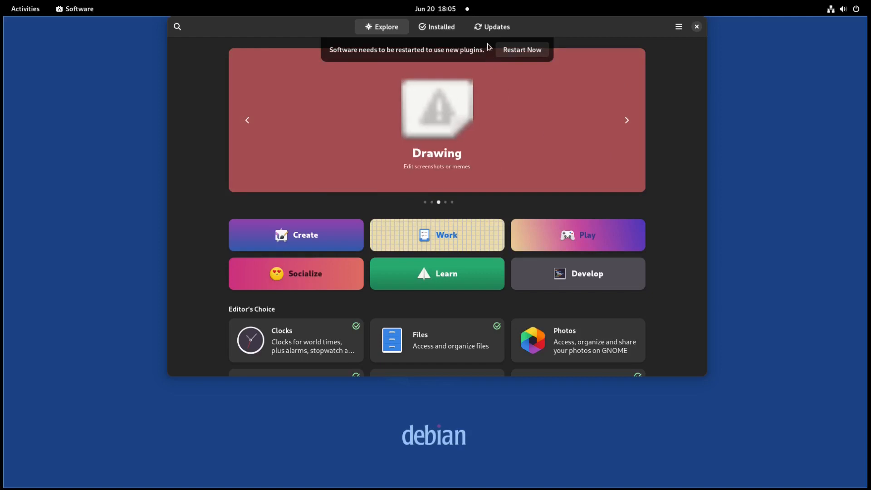
{"action": "left_click", "coordinate": [515, 53]}
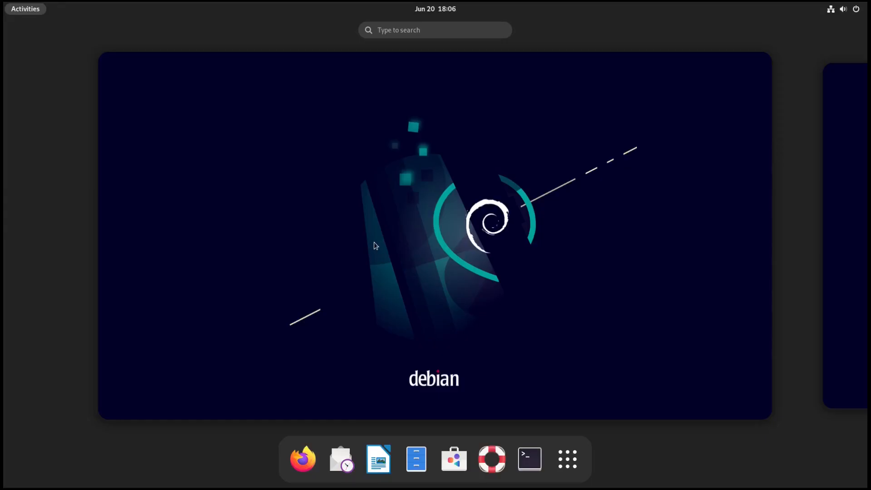
{"action": "left_click", "coordinate": [456, 456]}
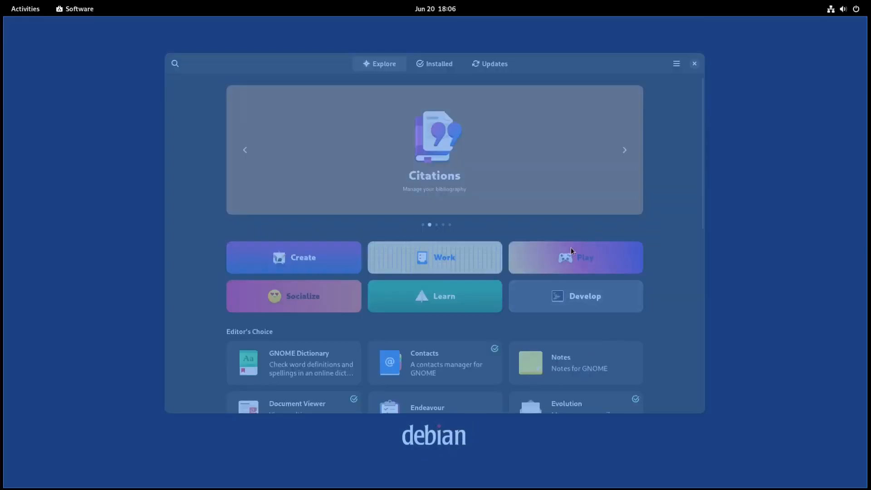
Step: Search Software for firefox and open the Firefox page to check its available installation sources
{"action": "left_click", "coordinate": [174, 63]}
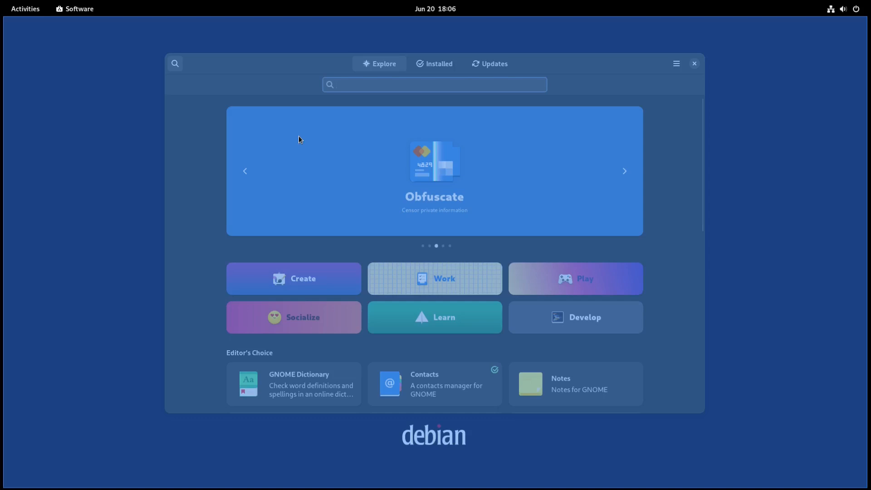
{"action": "type", "text": "firefox"}
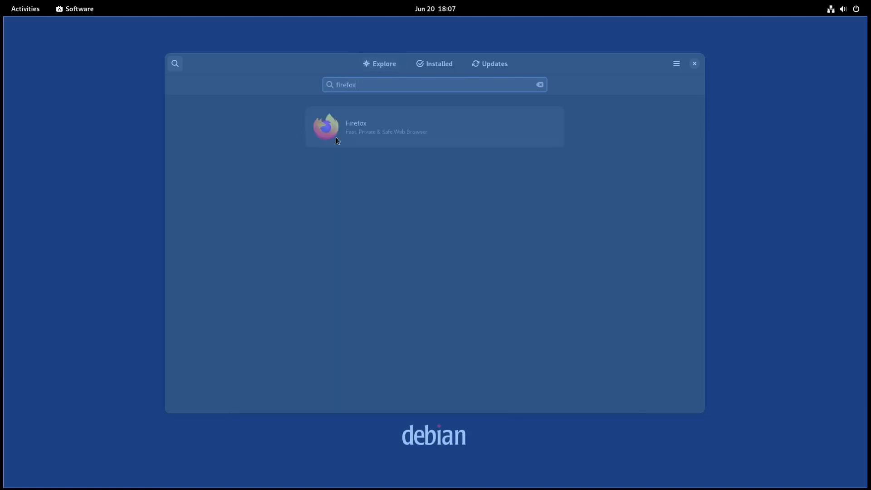
{"action": "left_click", "coordinate": [369, 135]}
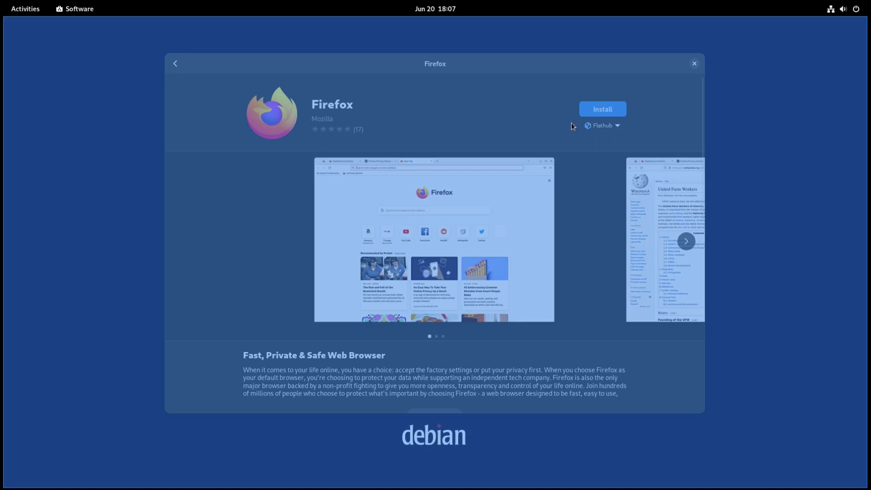
{"action": "left_click", "coordinate": [615, 127]}
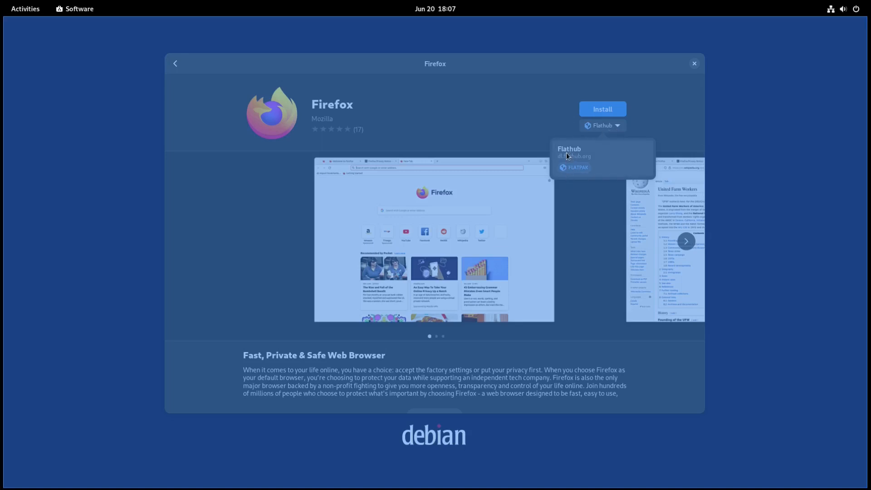
{"action": "left_click", "coordinate": [557, 122]}
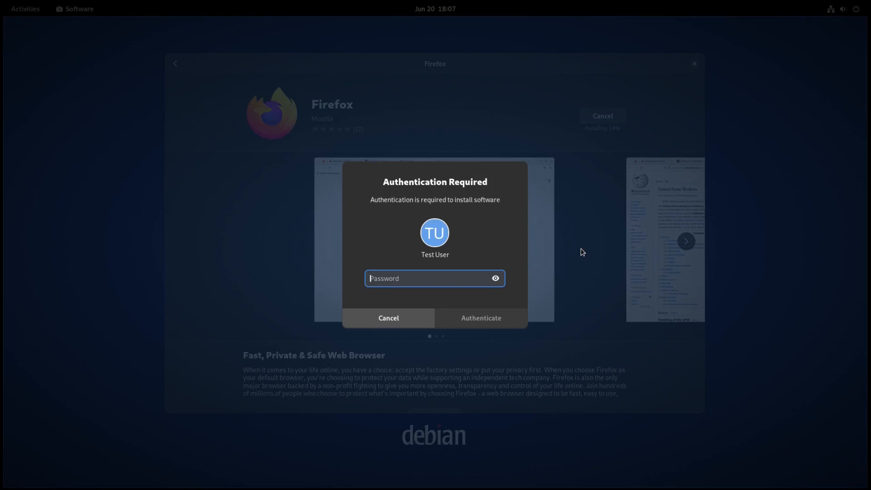
Step: Install the Flathub version of Firefox, authenticating with the account password
{"action": "type", "text": "•"}
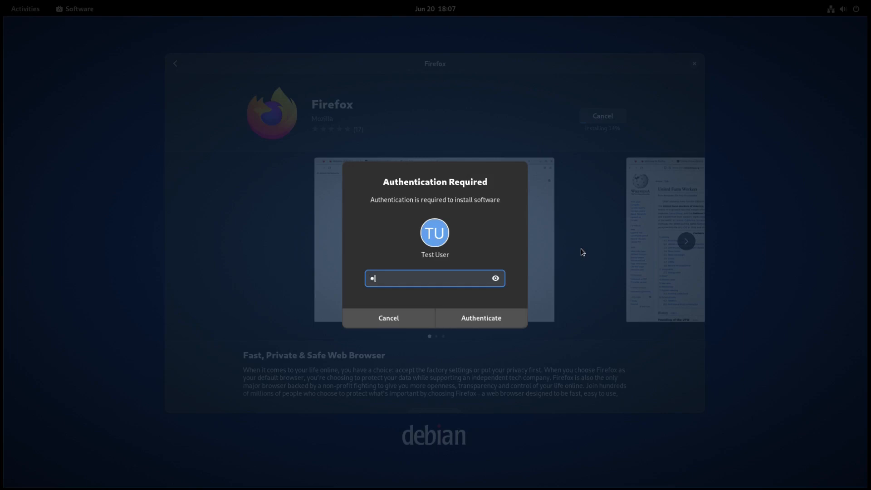
{"action": "key", "text": "BackSpace"}
{"action": "type", "text": "•••••••••••••"}
{"action": "key", "text": "Return"}
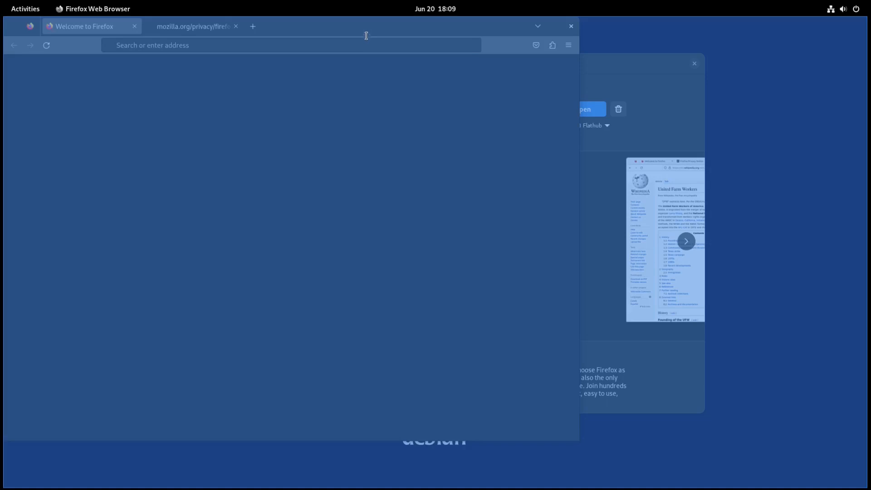
Step: Maximize the newly installed Firefox window and close Software
{"action": "left_click_drag", "start_coordinate": [367, 36], "coordinate": [529, 82]}
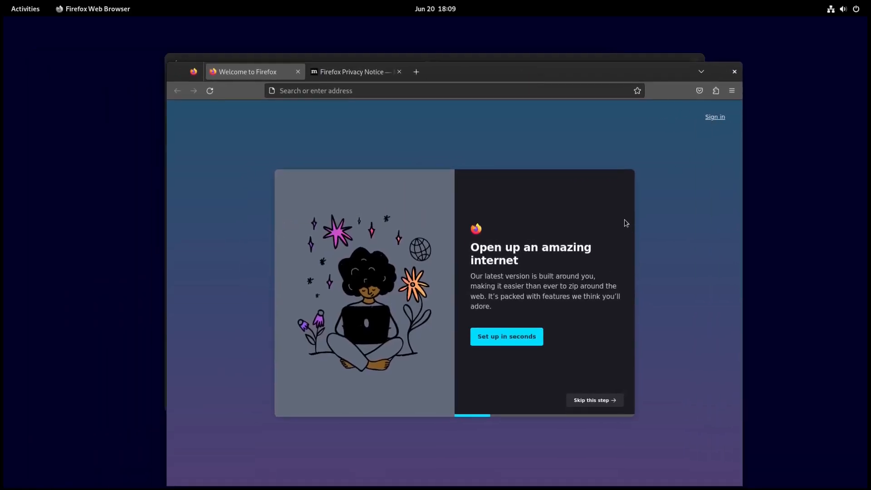
{"action": "left_click_drag", "start_coordinate": [685, 74], "coordinate": [681, 14]}
{"action": "left_click", "coordinate": [694, 64]}
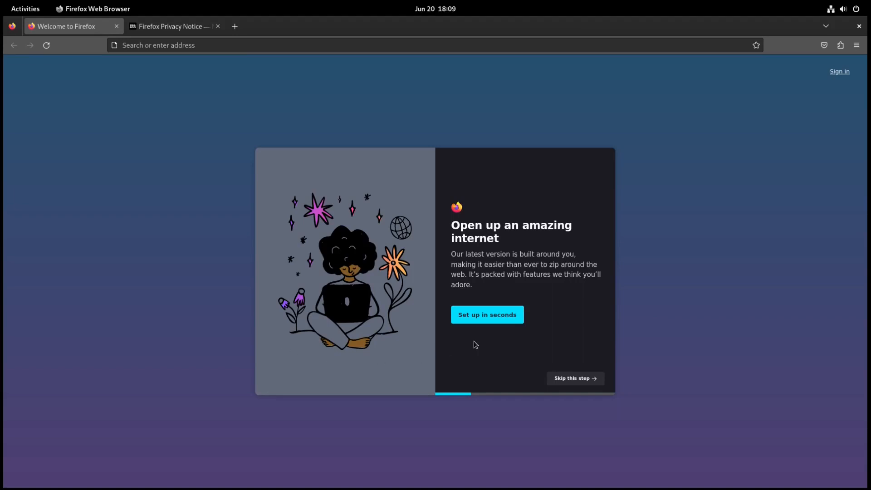
Step: Go through the Firefox welcome setup, skipping the browser import and the mobile download, and start browsing
{"action": "left_click", "coordinate": [484, 314]}
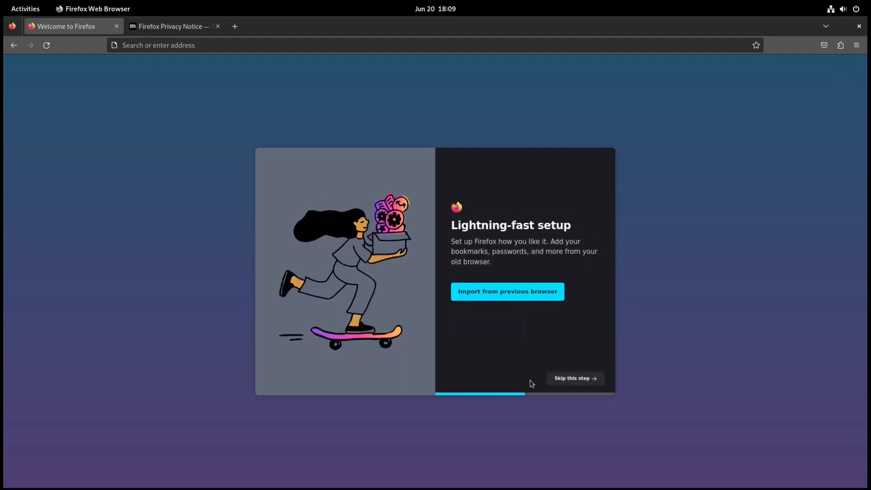
{"action": "left_click", "coordinate": [575, 379]}
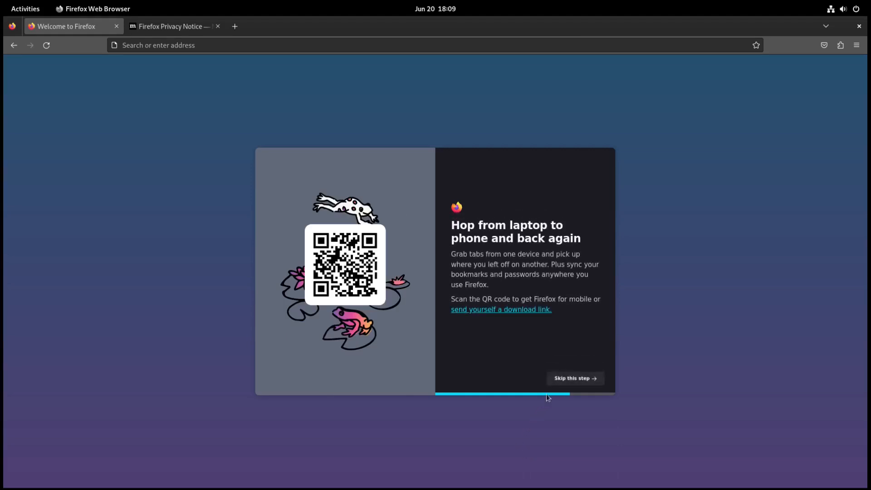
{"action": "left_click", "coordinate": [554, 379]}
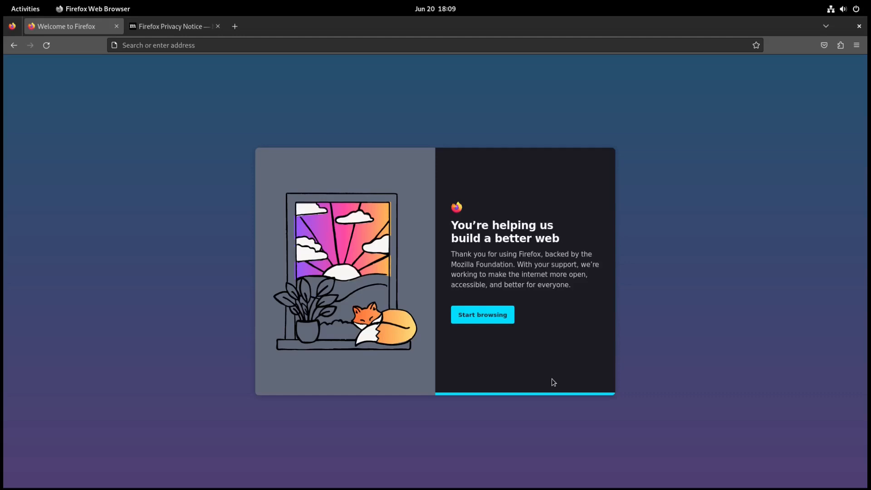
{"action": "left_click", "coordinate": [500, 319]}
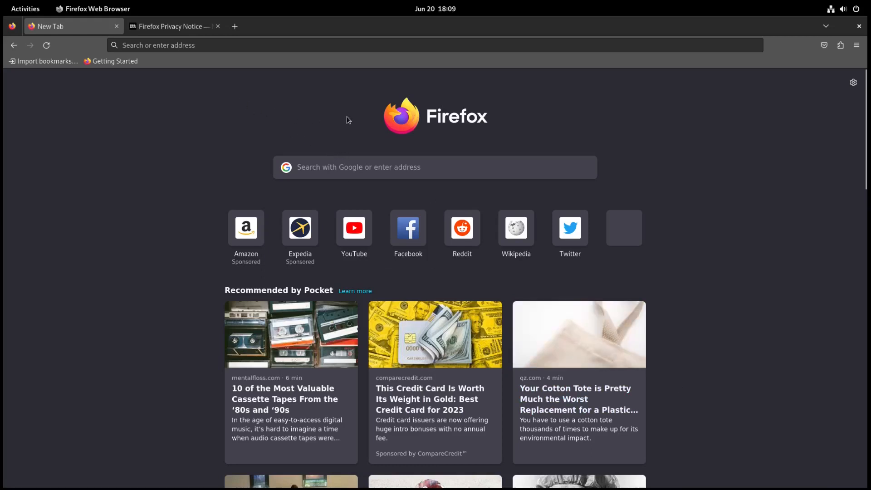
Step: Check the version and Flatpak build details in the About Mozilla Firefox window, and close it
{"action": "left_click", "coordinate": [856, 45]}
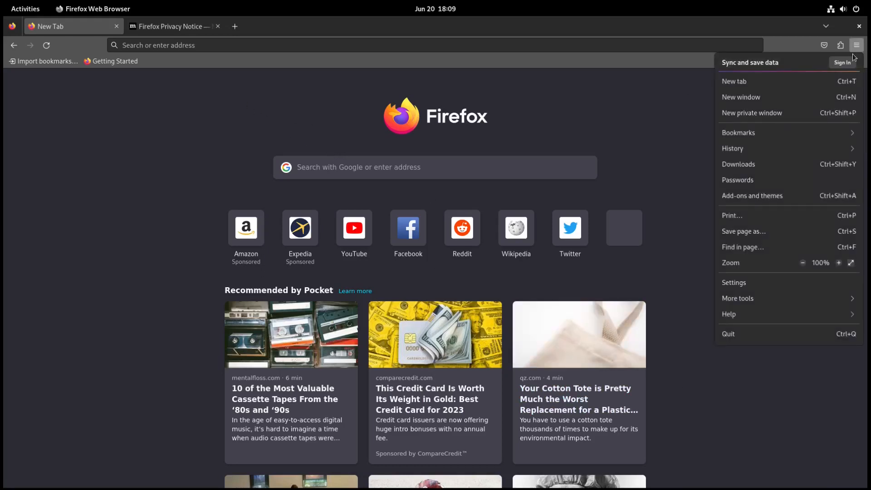
{"action": "left_click", "coordinate": [751, 314]}
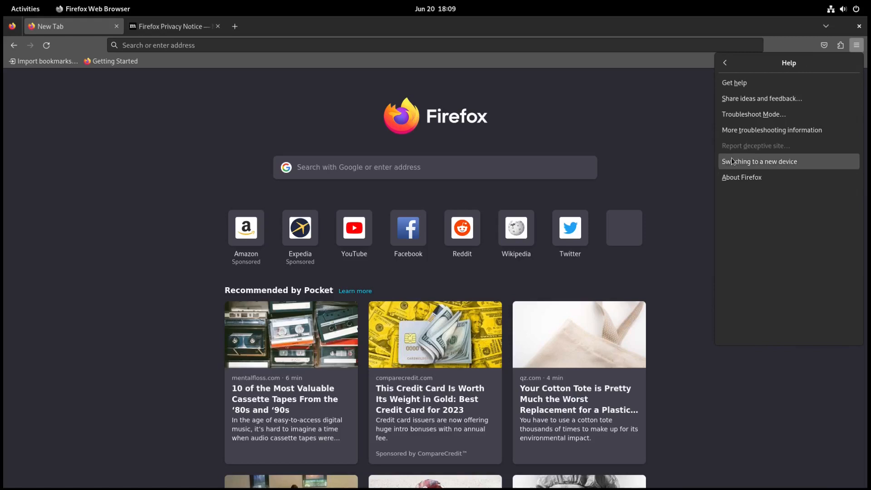
{"action": "left_click", "coordinate": [734, 176]}
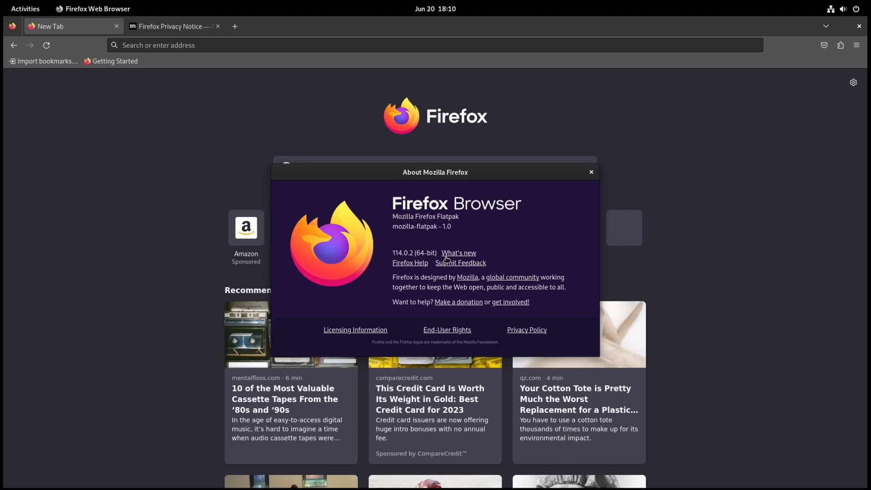
{"action": "left_click", "coordinate": [591, 173]}
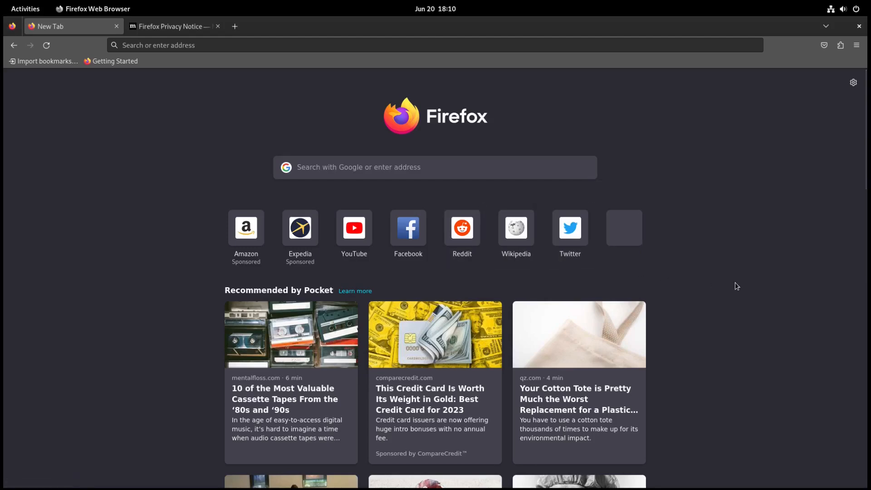
Step: Load debian.org in the Flatpak Firefox to test it, and close the browser
{"action": "left_click", "coordinate": [254, 44]}
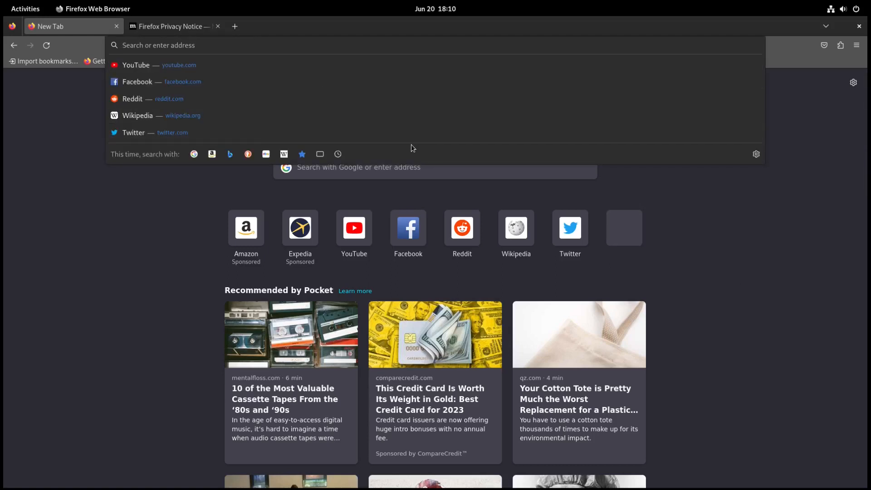
{"action": "type", "text": "debia"}
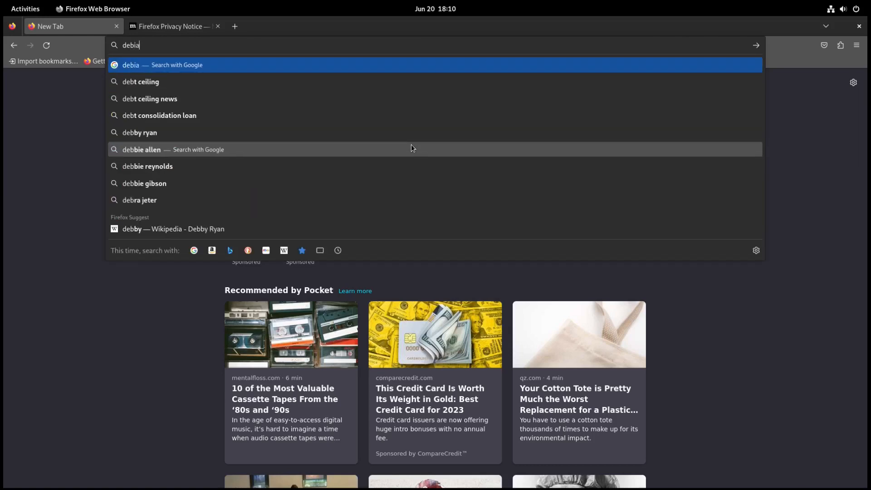
{"action": "type", "text": "n.org"}
{"action": "key", "text": "Return"}
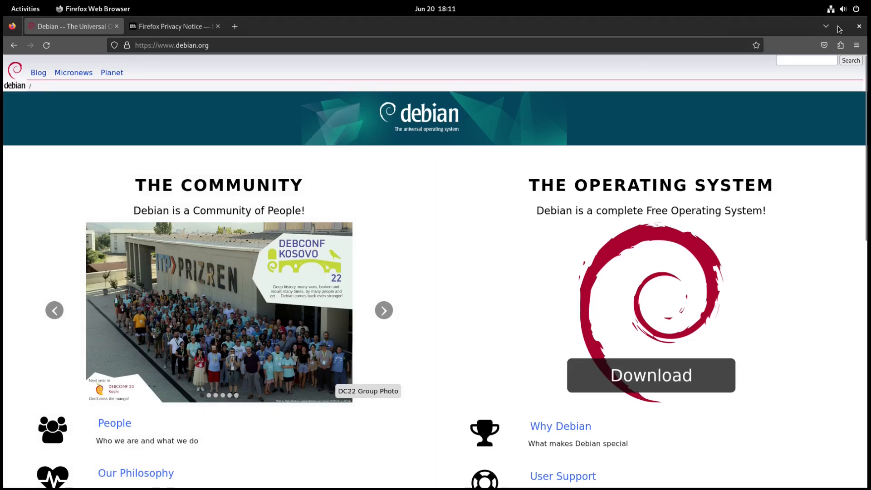
{"action": "left_click", "coordinate": [860, 27]}
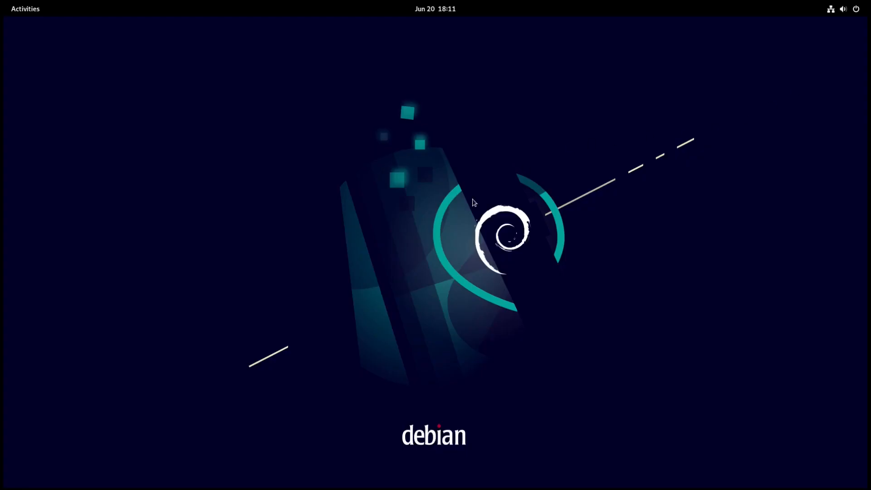
Step: Unpin Firefox ESR from the dash in the Activities overview
{"action": "left_click", "coordinate": [31, 7]}
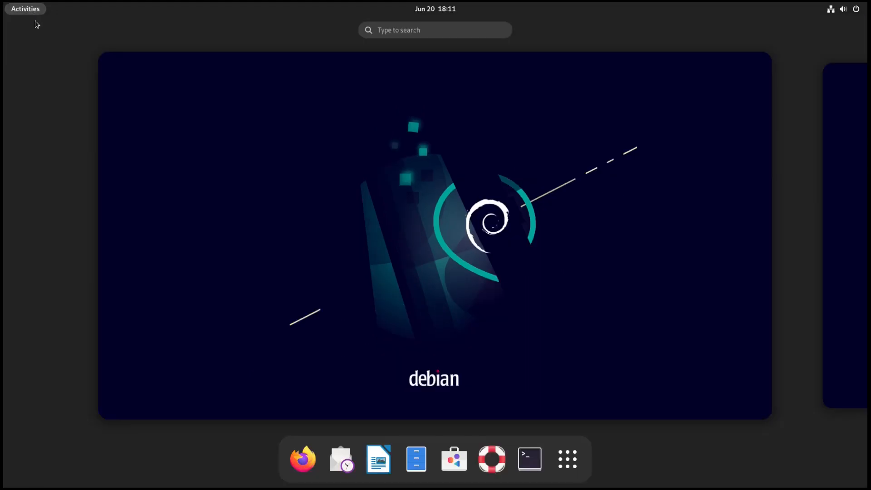
{"action": "right_click", "coordinate": [300, 461]}
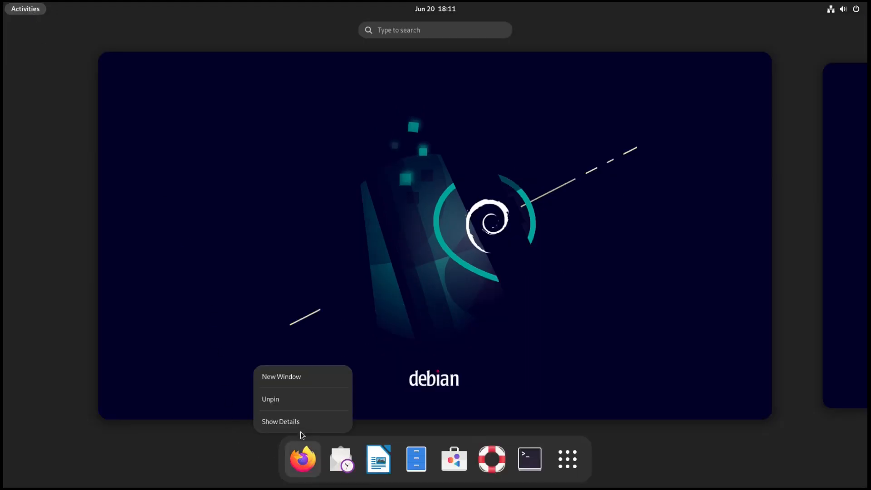
{"action": "left_click", "coordinate": [301, 406]}
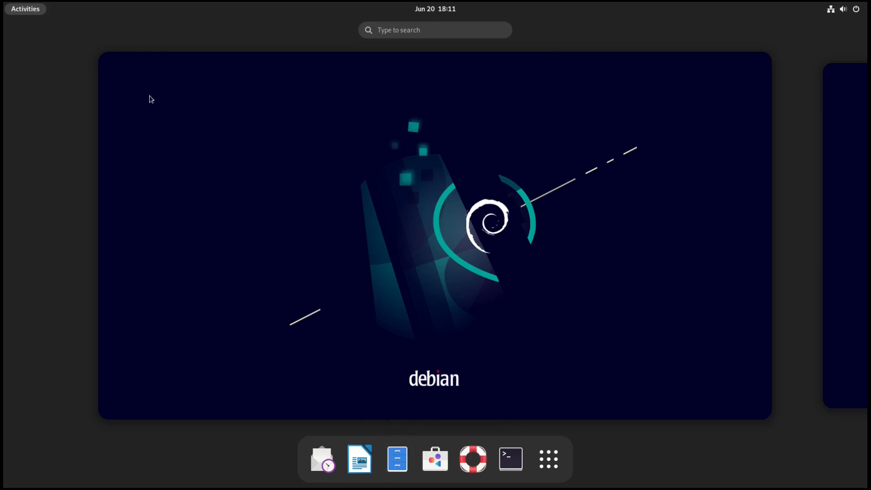
Step: Search the overview for "fire", pin the Flatpak Firefox Web Browser to the dash as its first icon, and clear the search
{"action": "left_click", "coordinate": [403, 29]}
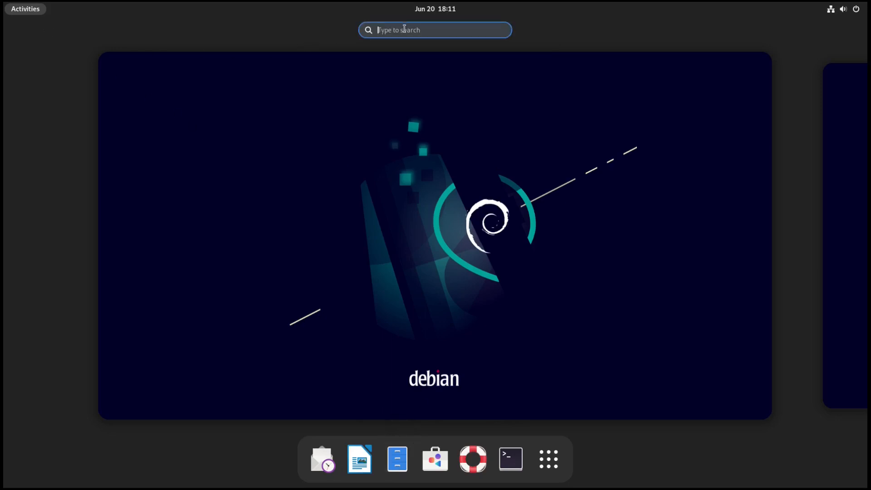
{"action": "type", "text": "fire"}
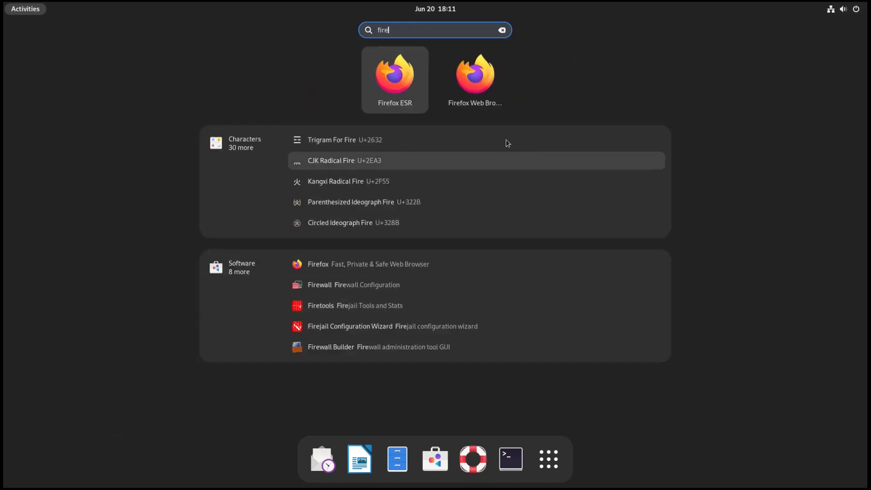
{"action": "right_click", "coordinate": [475, 83]}
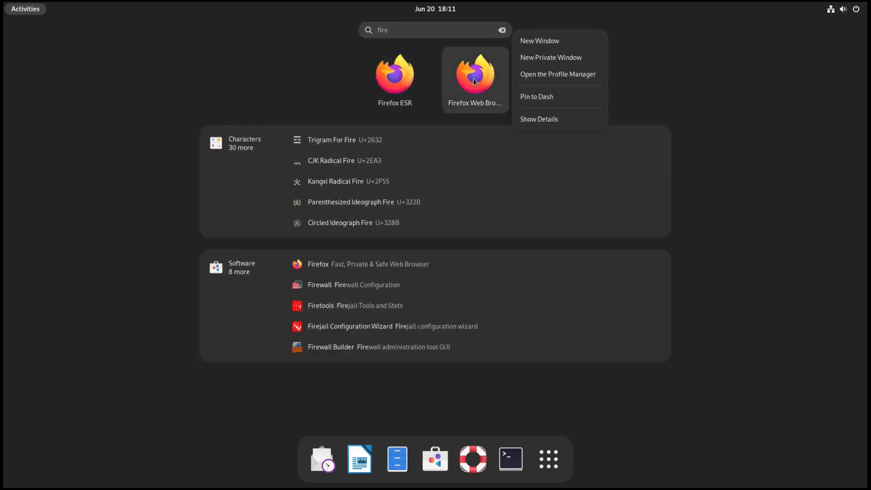
{"action": "left_click", "coordinate": [522, 97]}
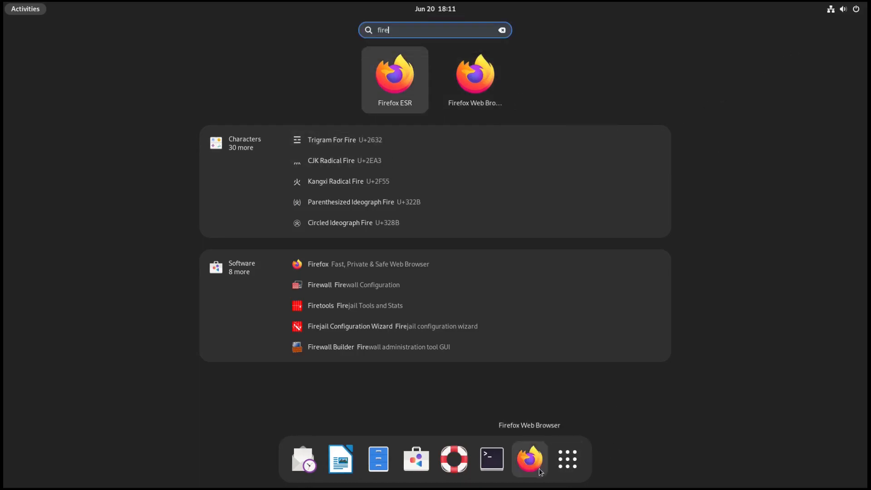
{"action": "left_click_drag", "start_coordinate": [541, 473], "coordinate": [302, 468]}
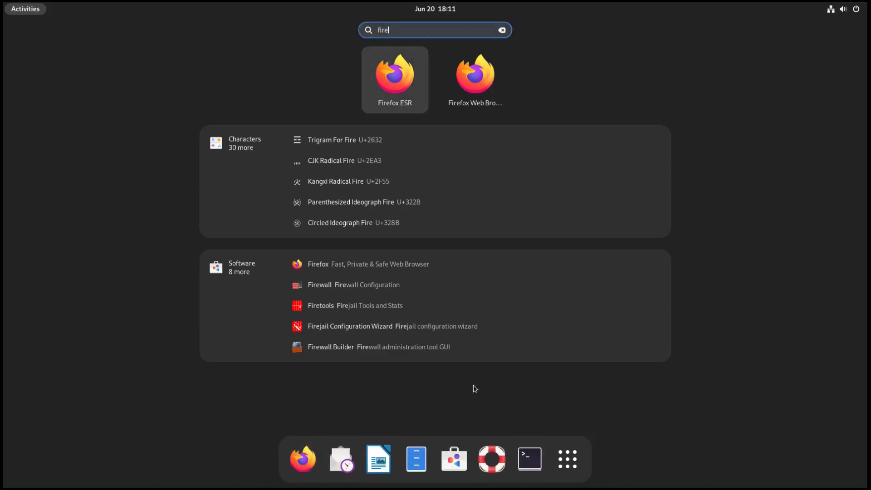
{"action": "left_click", "coordinate": [502, 30]}
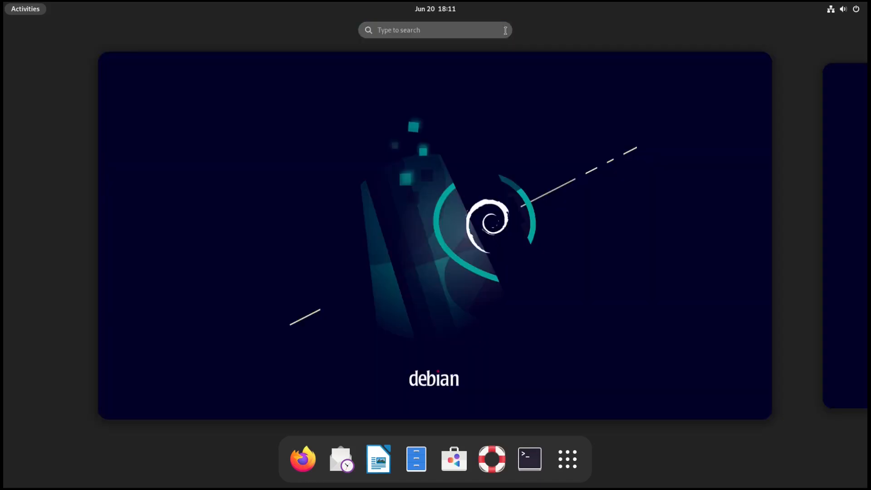
Step: Launch Firefox from the dash to test it, dismiss the notice about previous tabs, and close the browser
{"action": "left_click", "coordinate": [522, 207]}
{"action": "left_click", "coordinate": [26, 9]}
{"action": "left_click", "coordinate": [293, 458]}
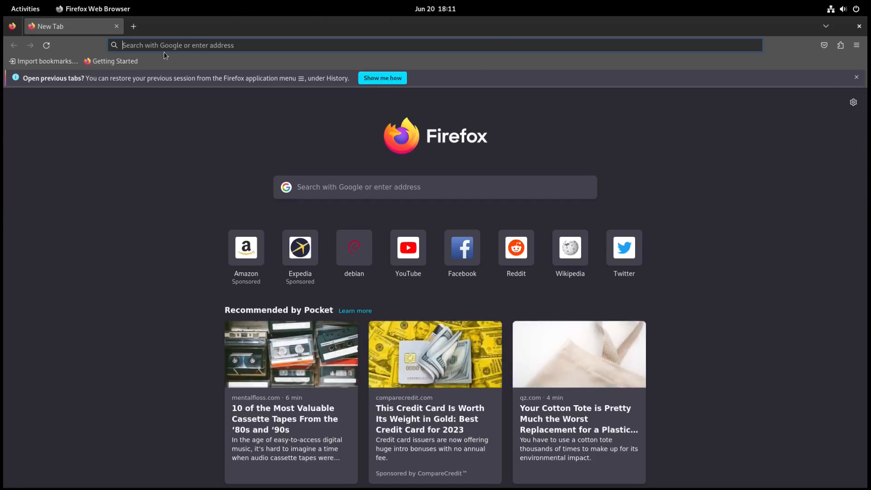
{"action": "left_click", "coordinate": [857, 78]}
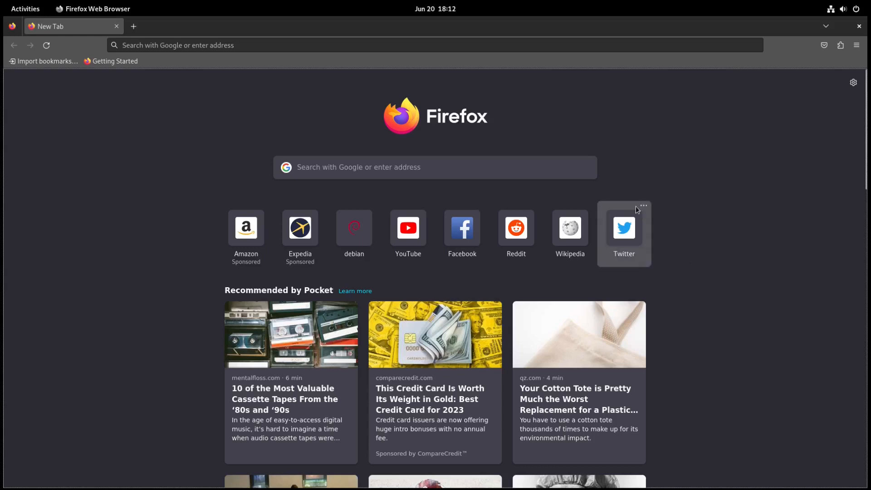
{"action": "left_click", "coordinate": [864, 30]}
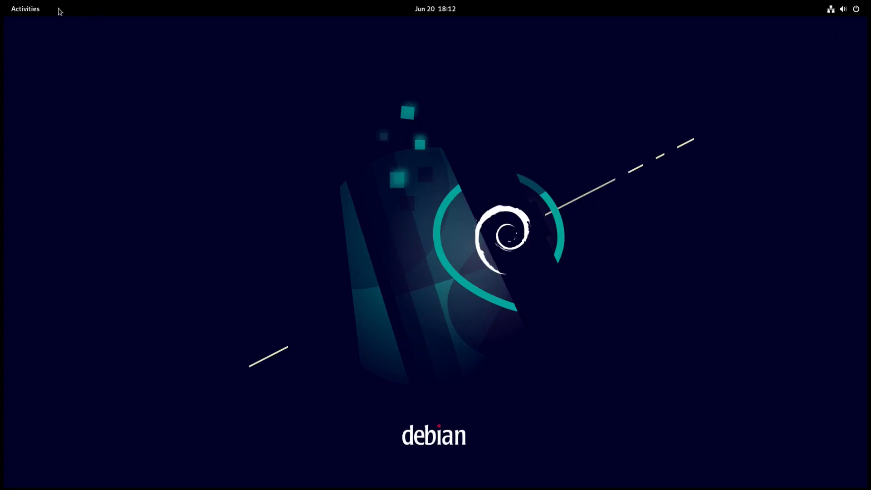
Step: Find the preinstalled LibreOffice Start Center by searching "libre", check its version in About LibreOffice, and close it
{"action": "left_click", "coordinate": [32, 9]}
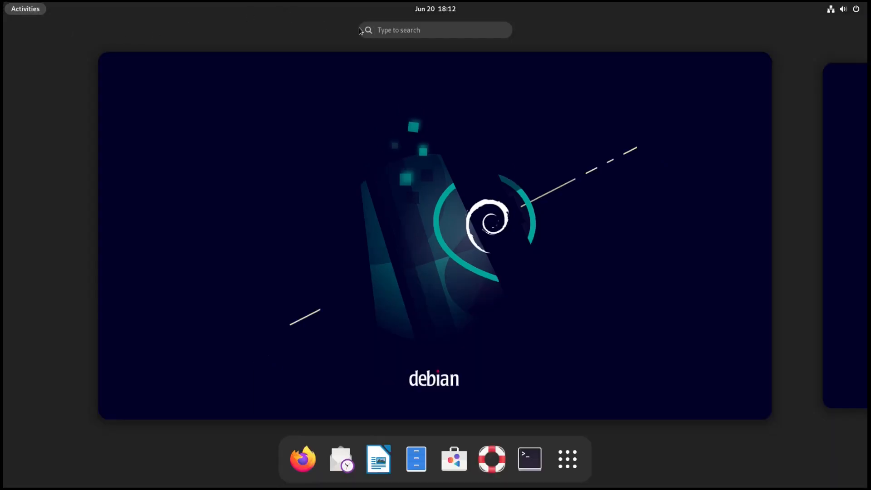
{"action": "left_click", "coordinate": [372, 29]}
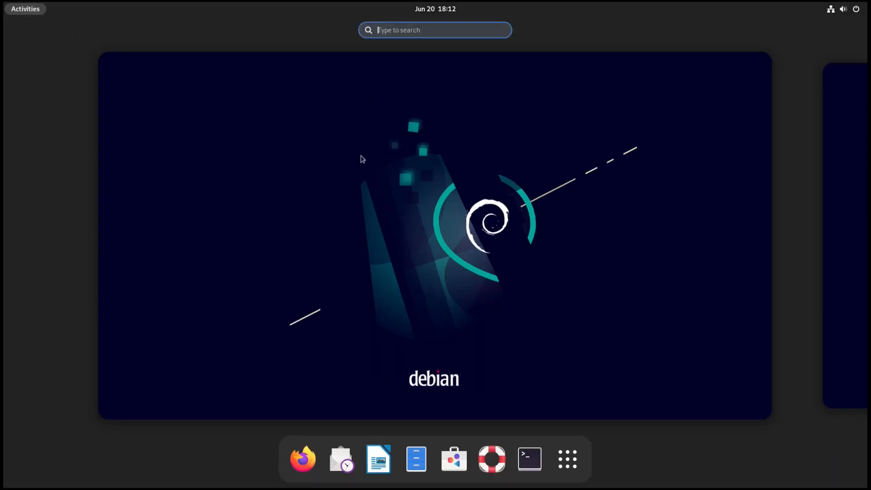
{"action": "type", "text": "libre"}
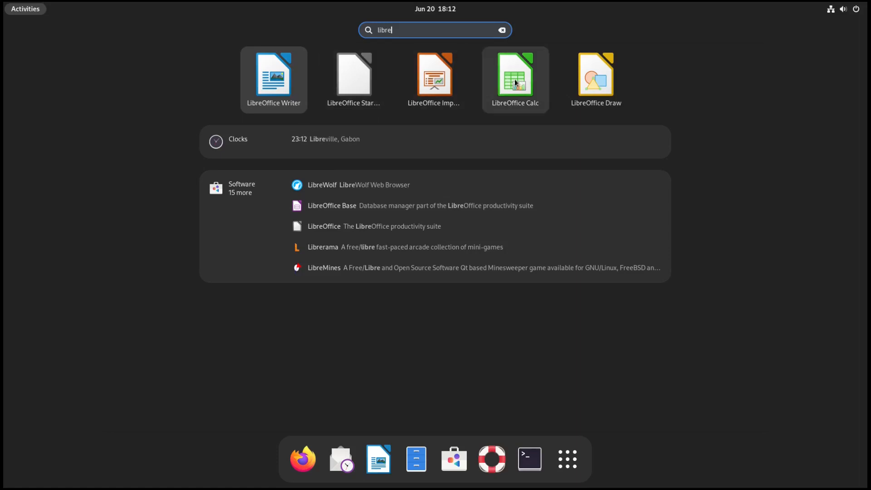
{"action": "left_click", "coordinate": [366, 83]}
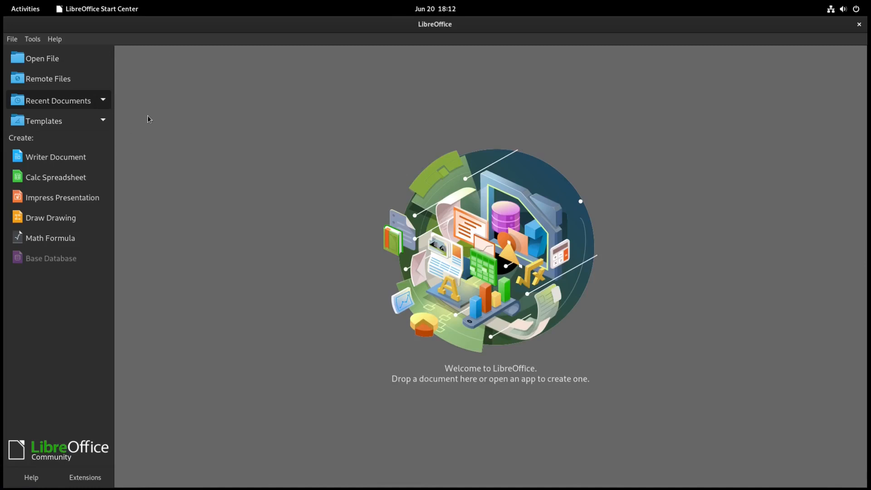
{"action": "left_click", "coordinate": [53, 40]}
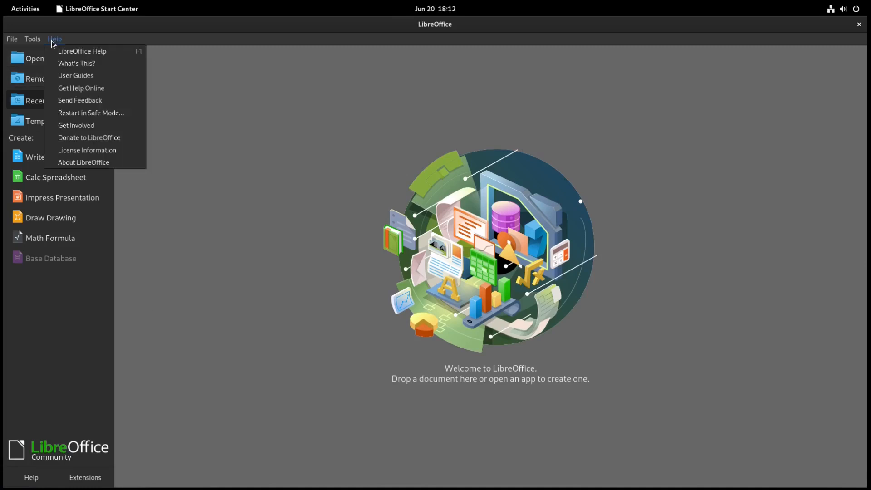
{"action": "left_click", "coordinate": [94, 164]}
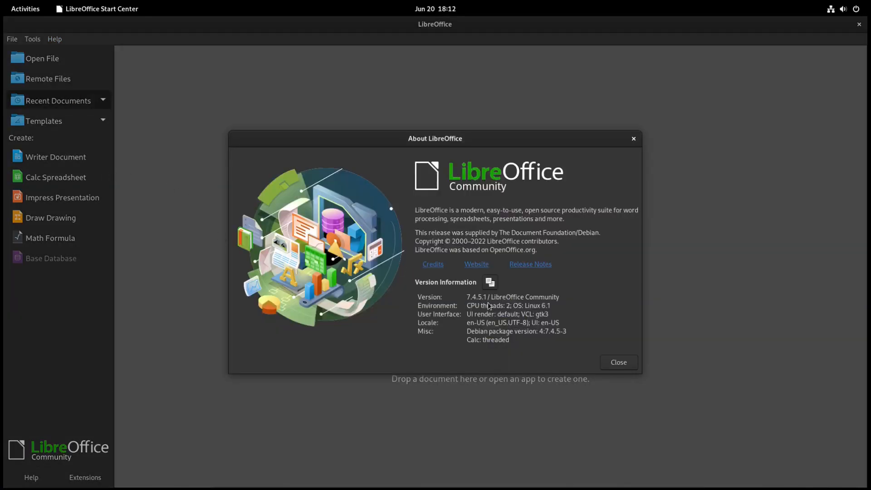
{"action": "left_click", "coordinate": [627, 365]}
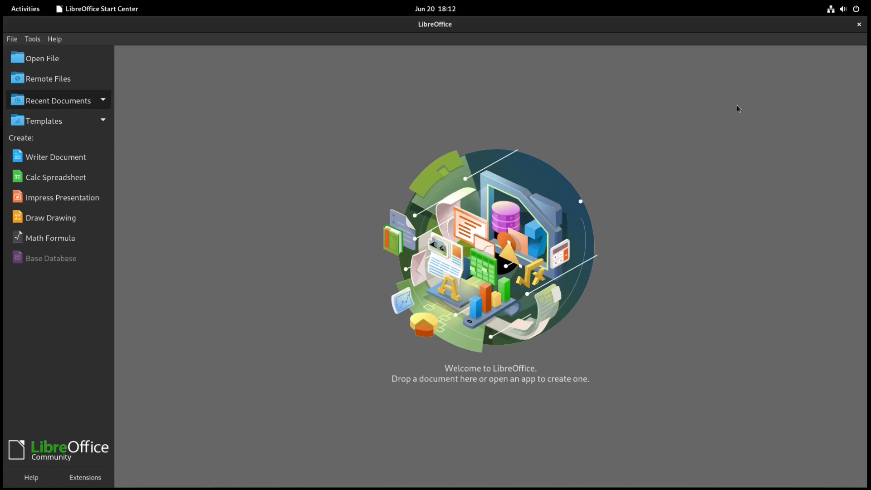
{"action": "left_click", "coordinate": [859, 24]}
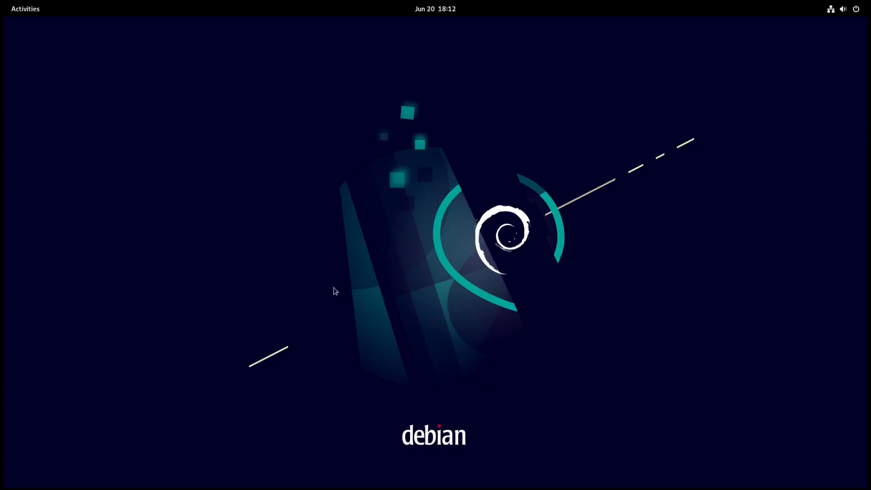
Step: Switch to GNOME Software, search for "libreoffice", and open the details page of the full LibreOffice suite
{"action": "left_click", "coordinate": [25, 9]}
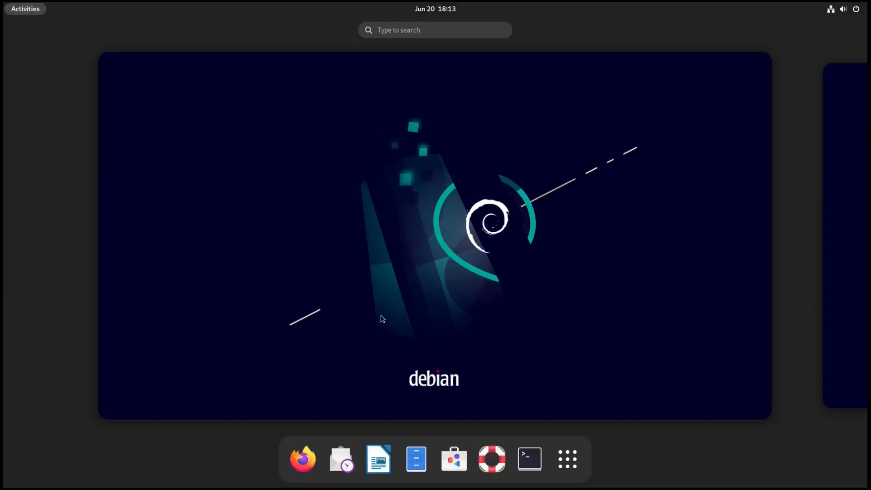
{"action": "left_click", "coordinate": [454, 459]}
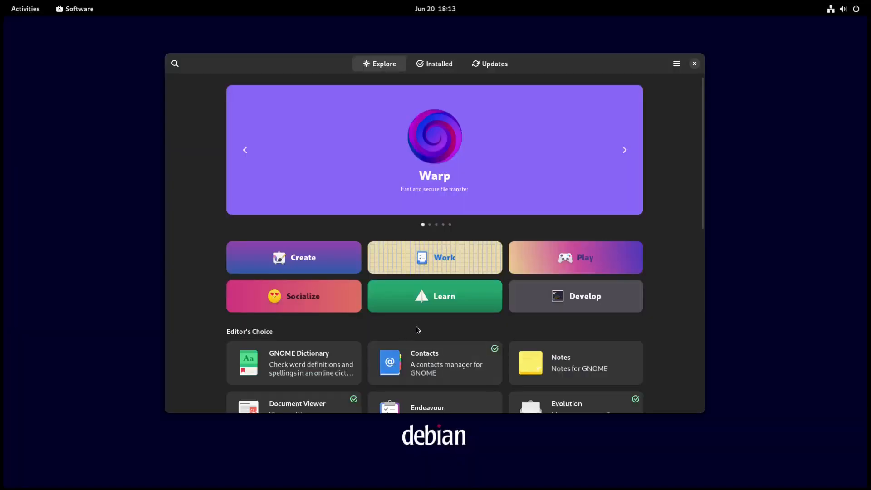
{"action": "left_click", "coordinate": [175, 64]}
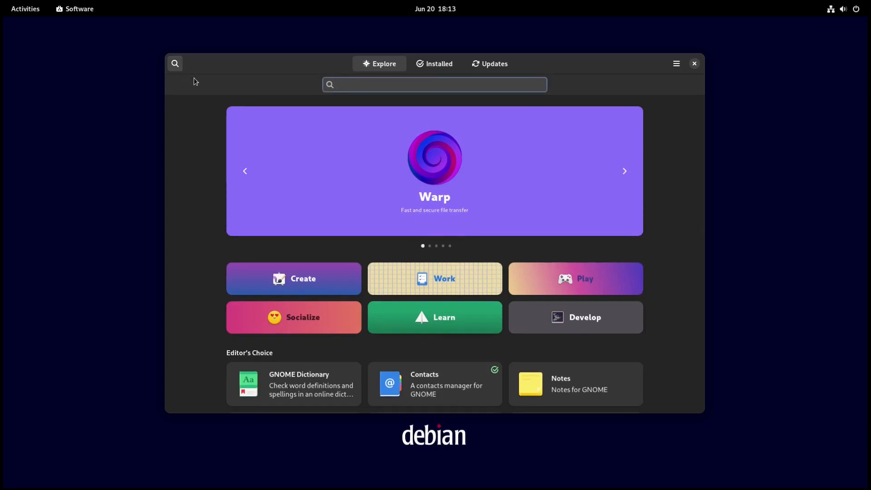
{"action": "type", "text": "libre"}
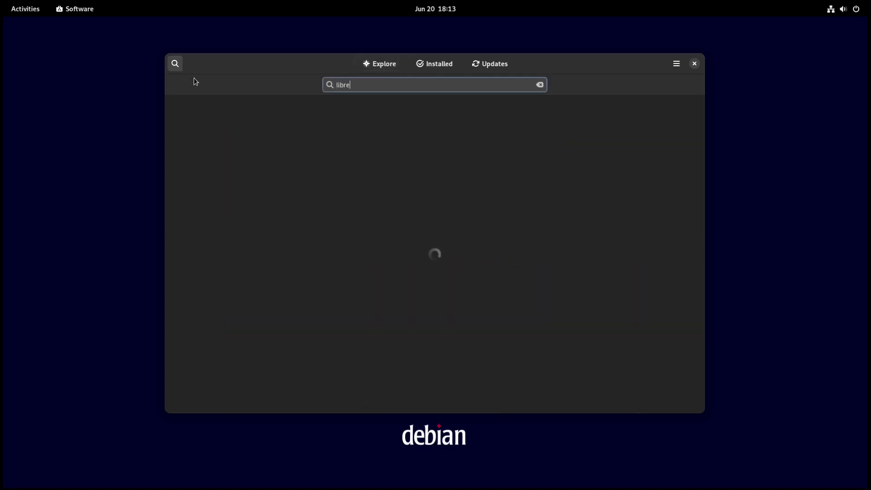
{"action": "type", "text": "office"}
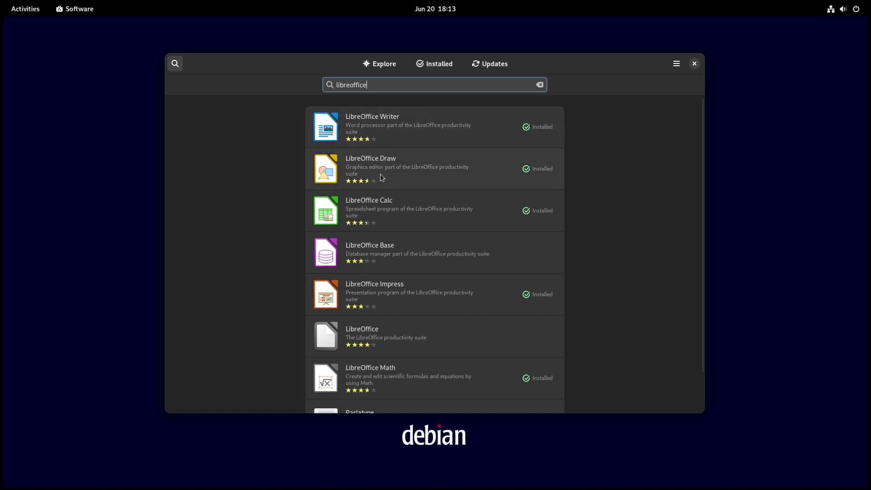
{"action": "left_click", "coordinate": [394, 341]}
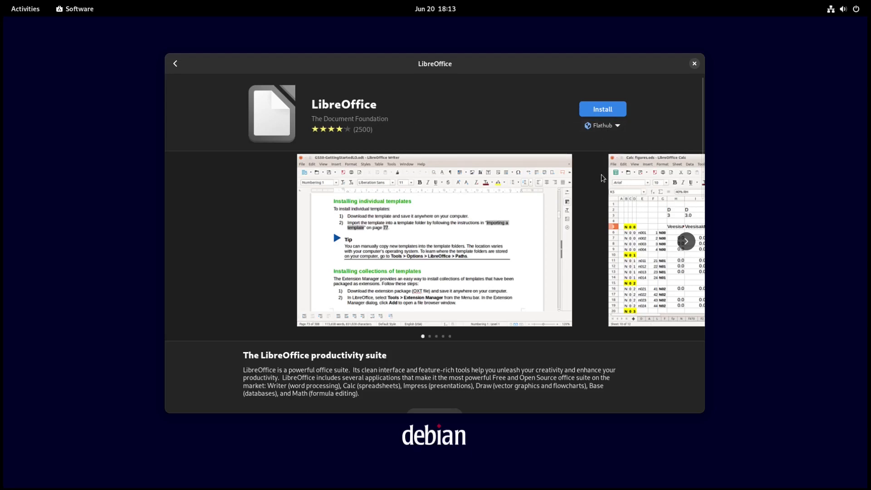
Step: Install LibreOffice with Flathub as the source, entering the account password to authenticate
{"action": "left_click", "coordinate": [614, 124]}
{"action": "left_click", "coordinate": [578, 154]}
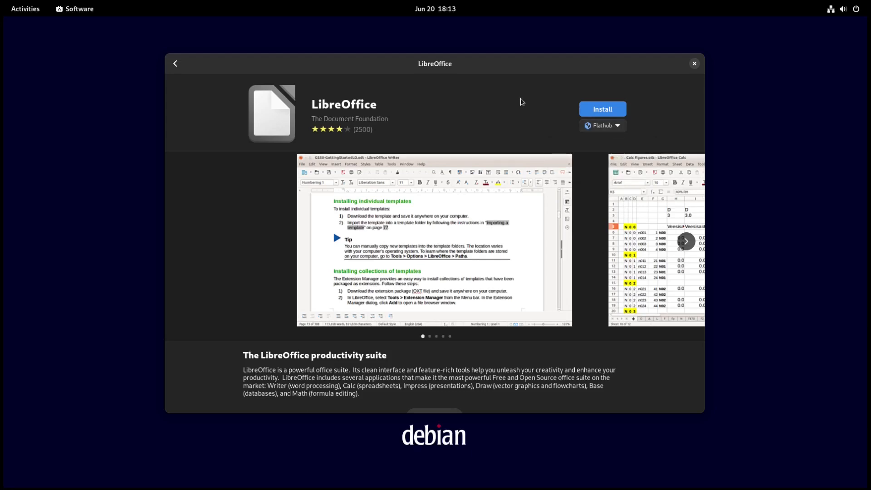
{"action": "left_click", "coordinate": [601, 110]}
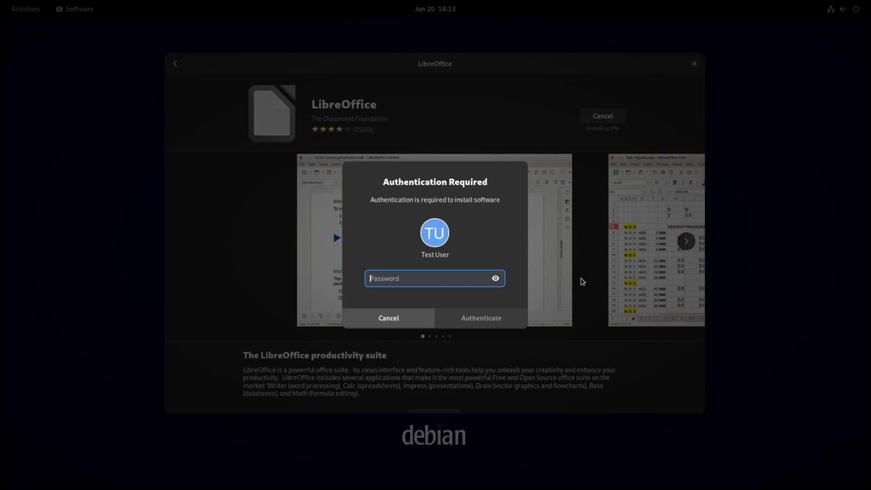
{"action": "type", "text": "●●●●●●●●●●●●"}
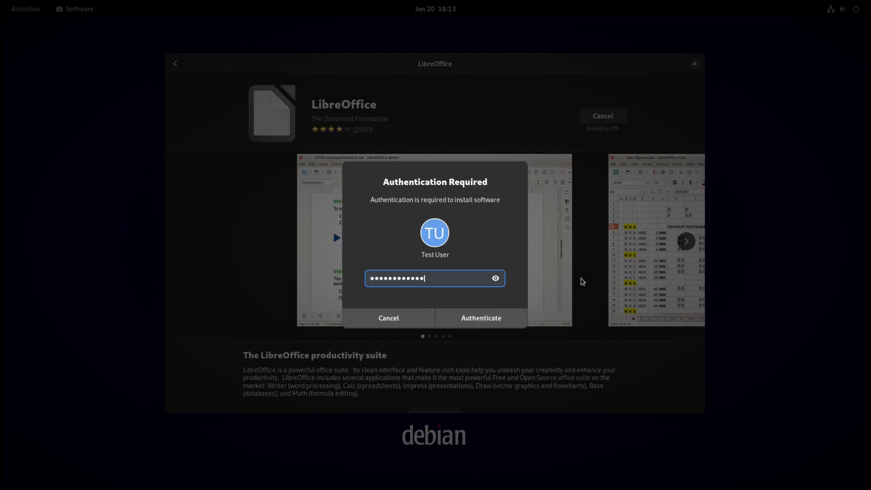
{"action": "key", "text": "Return"}
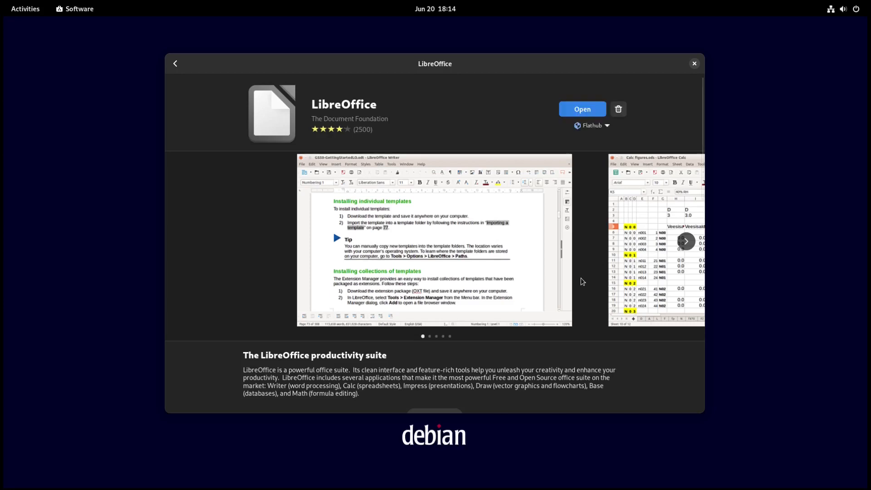
Step: Launch the Flathub LibreOffice, check its version and Flatpak build details in About LibreOffice, and close that dialog
{"action": "left_click", "coordinate": [585, 108]}
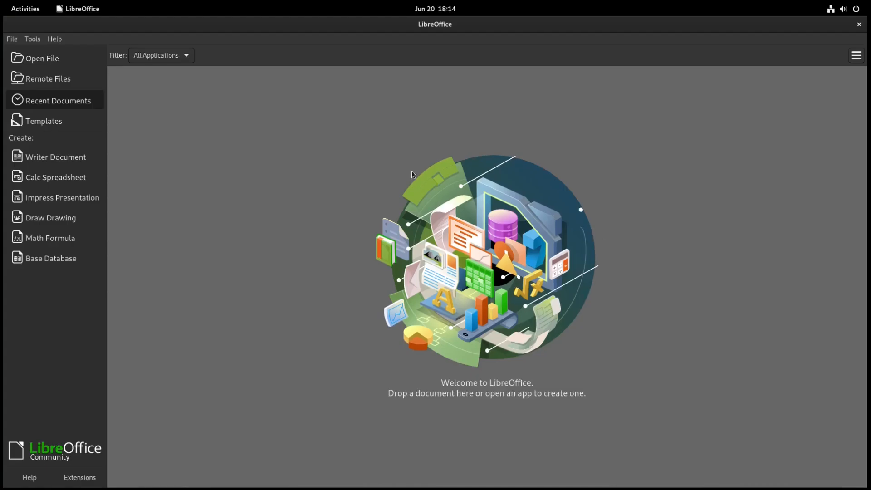
{"action": "left_click", "coordinate": [55, 40]}
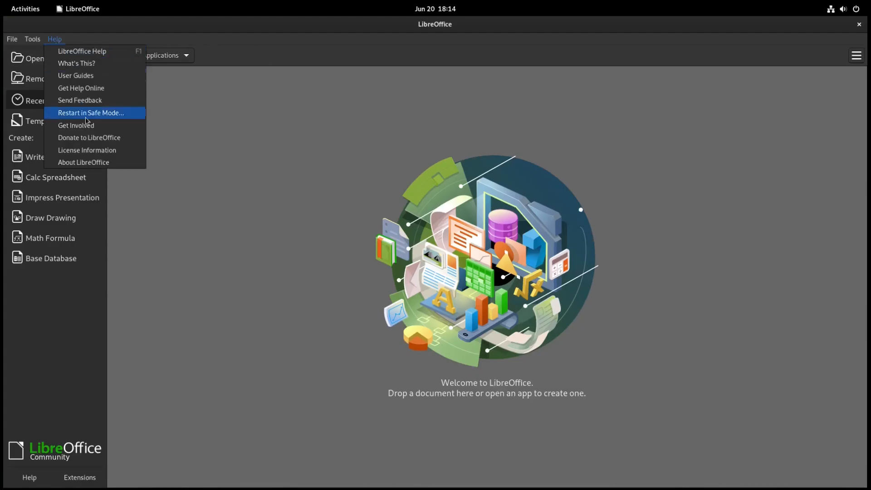
{"action": "left_click", "coordinate": [100, 168]}
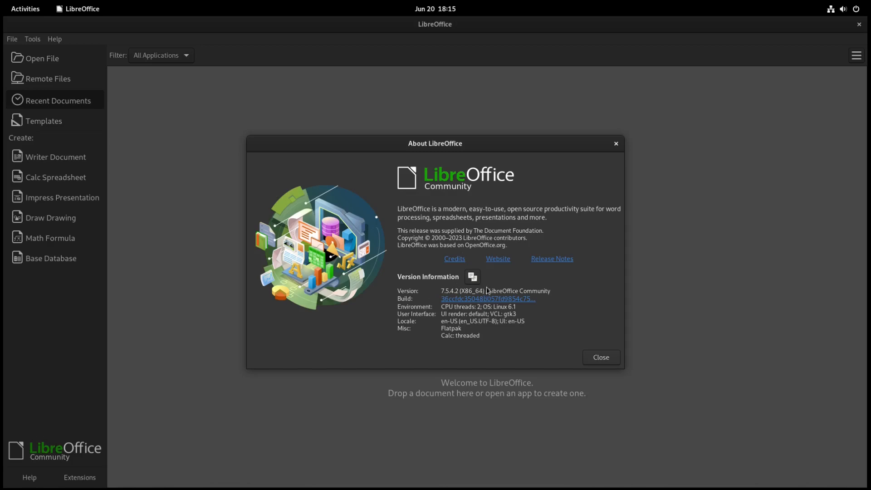
{"action": "left_click", "coordinate": [598, 358]}
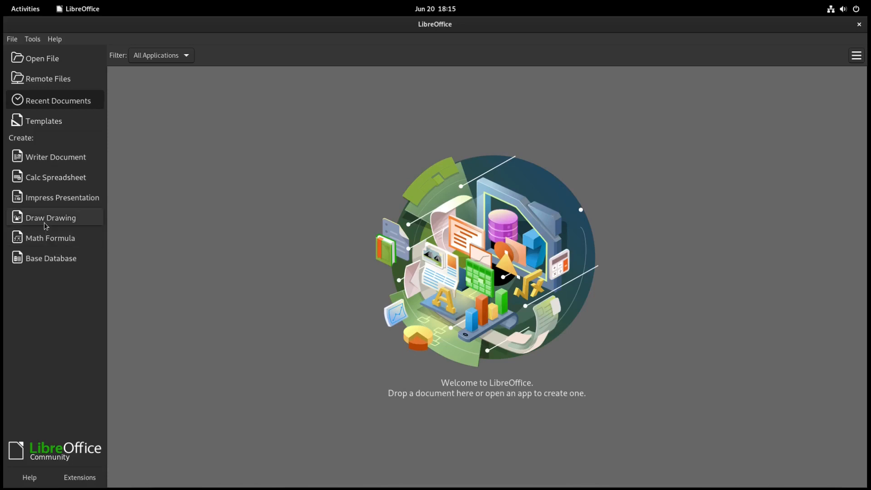
Step: Open a new Writer document, dismiss the tip, check the version in About LibreOffice, and close Writer and GNOME Software
{"action": "left_click", "coordinate": [47, 157]}
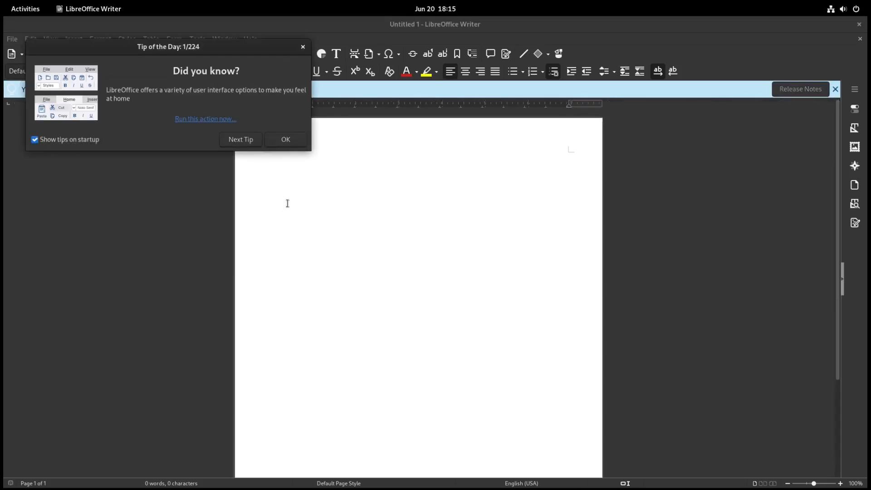
{"action": "left_click", "coordinate": [285, 140]}
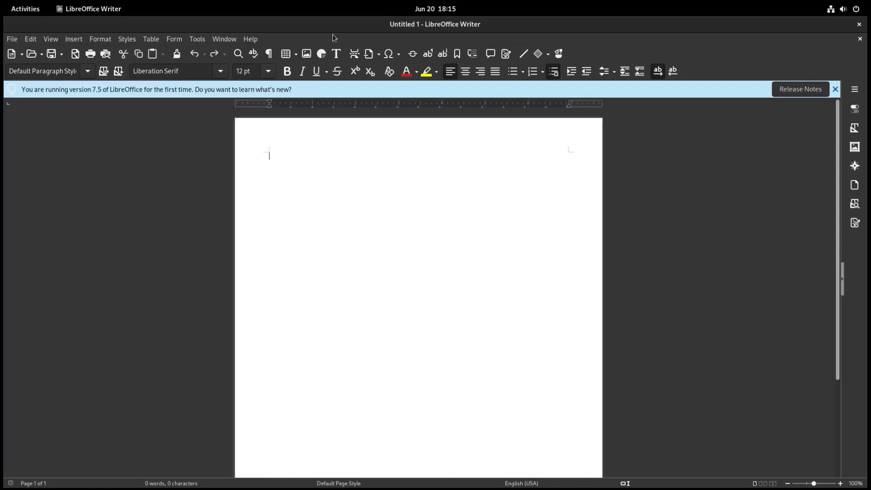
{"action": "left_click", "coordinate": [254, 40]}
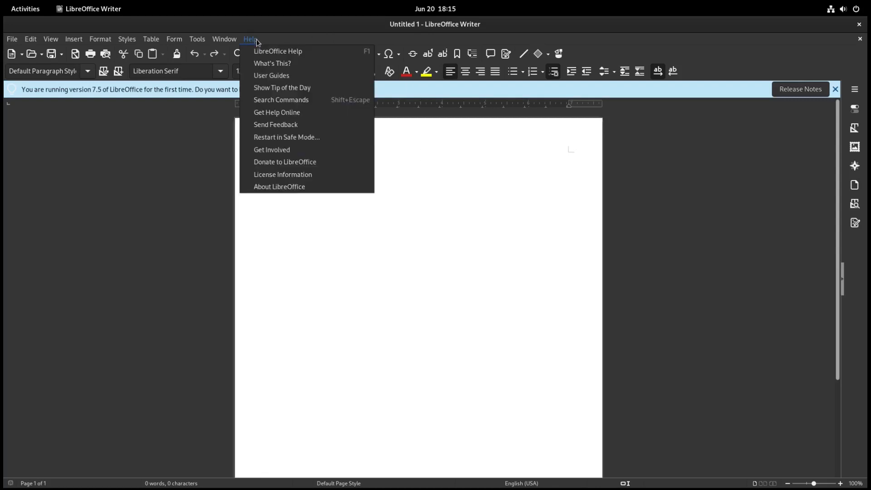
{"action": "left_click", "coordinate": [301, 184]}
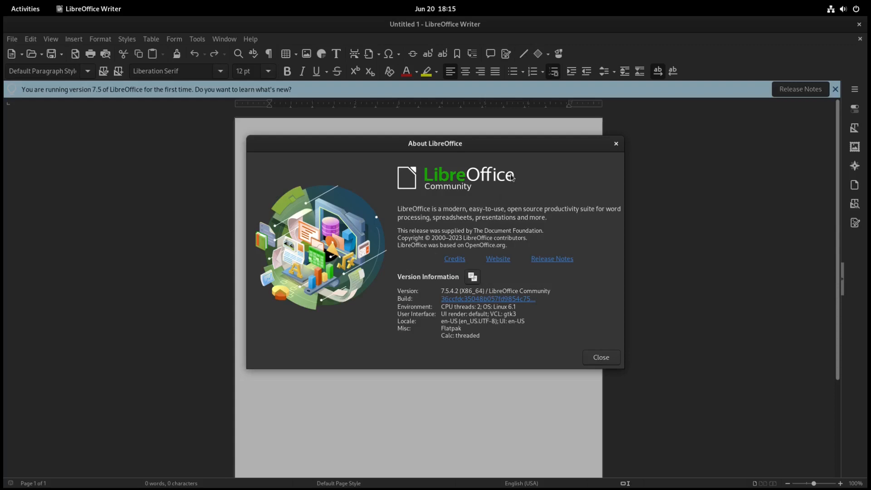
{"action": "left_click", "coordinate": [621, 143]}
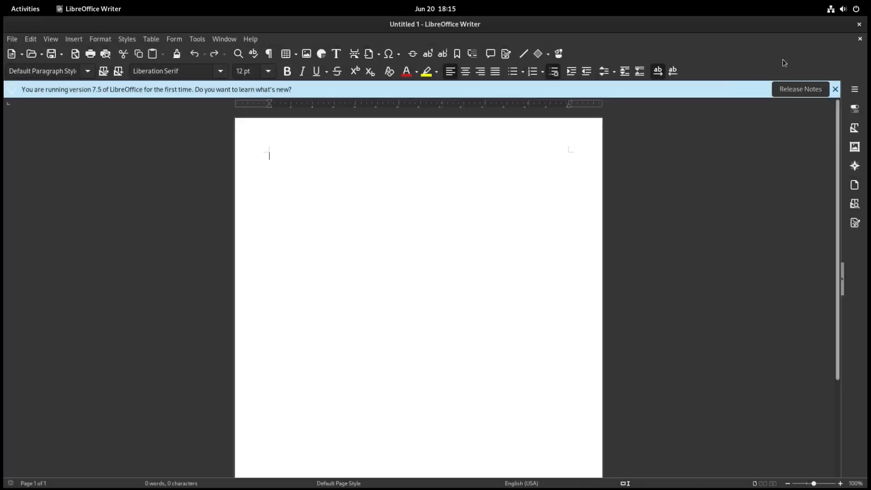
{"action": "left_click", "coordinate": [859, 26]}
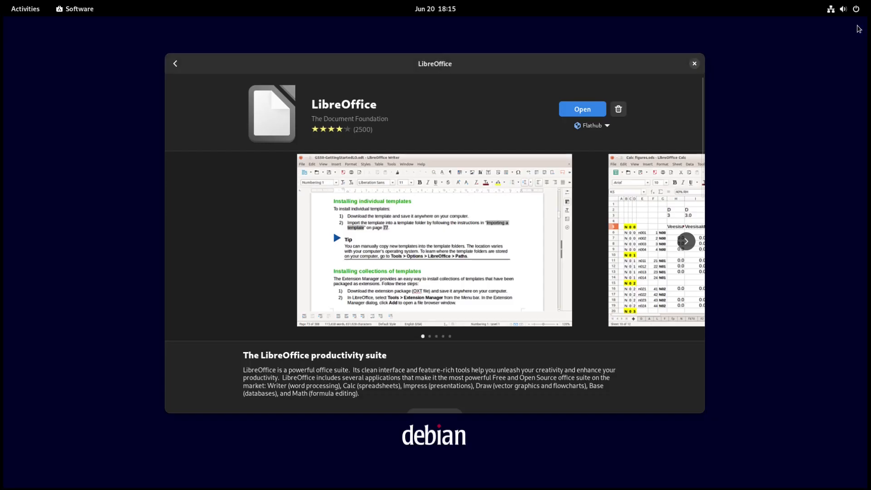
{"action": "left_click", "coordinate": [695, 64]}
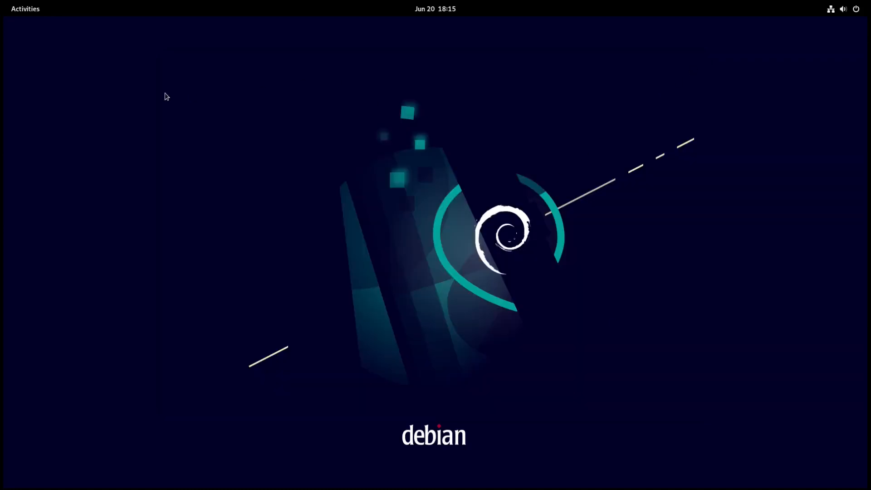